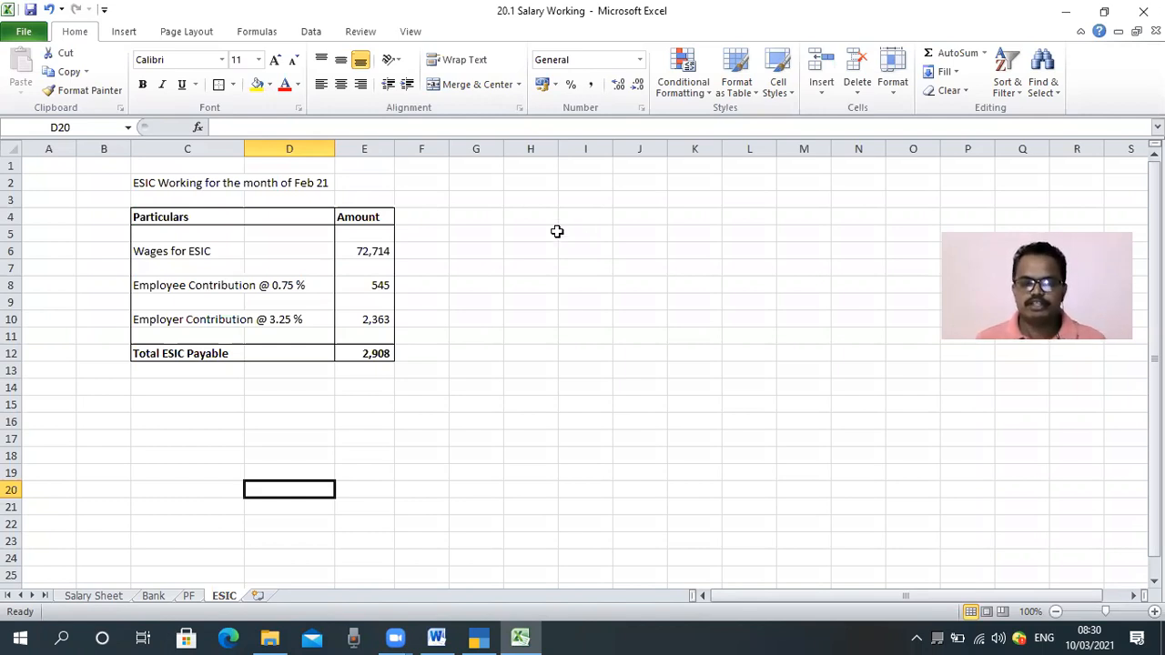
Review the ESIC working table for the month of Feb 21 on the ESIC sheet
click(476, 265)
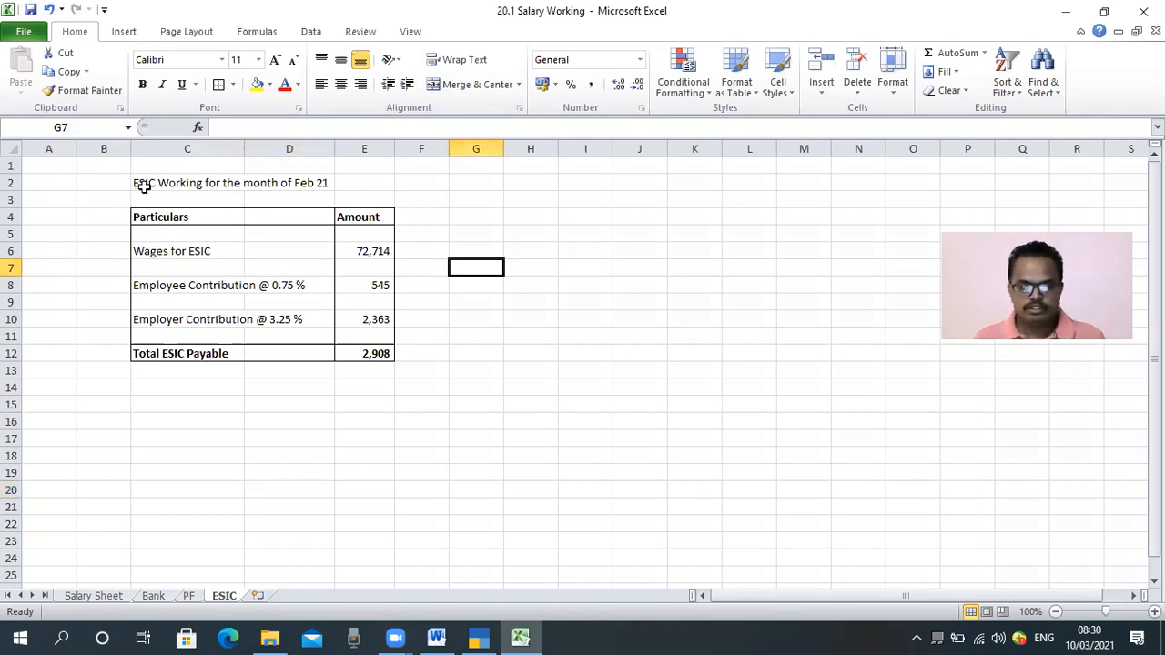
drag(144, 186, 380, 368)
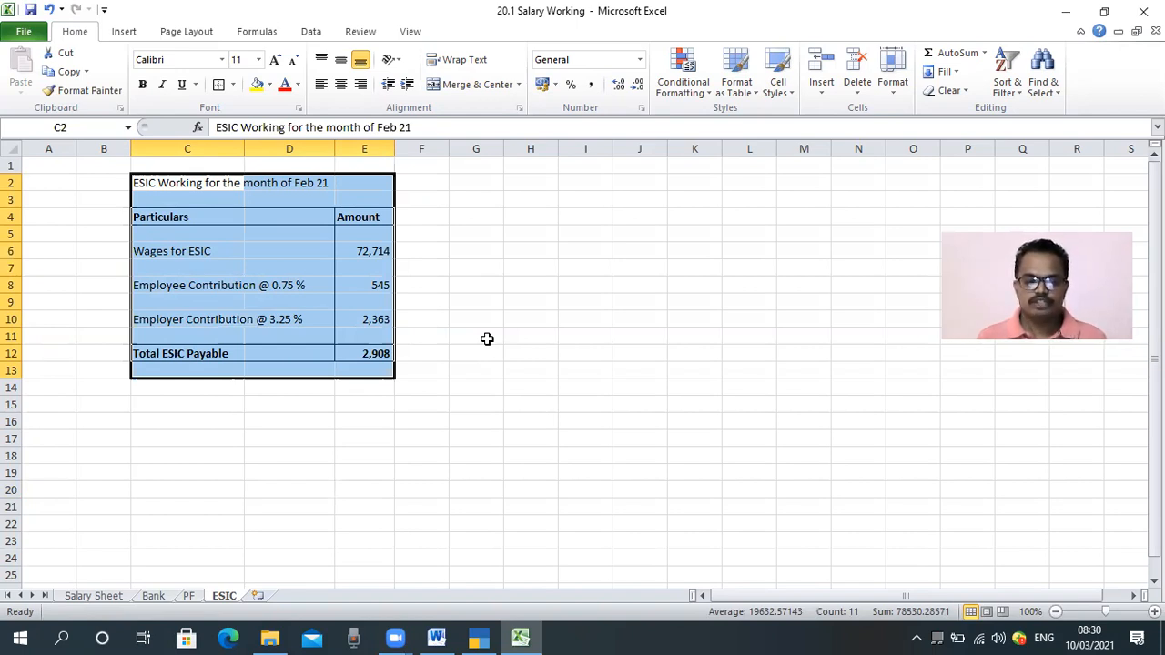
click(473, 335)
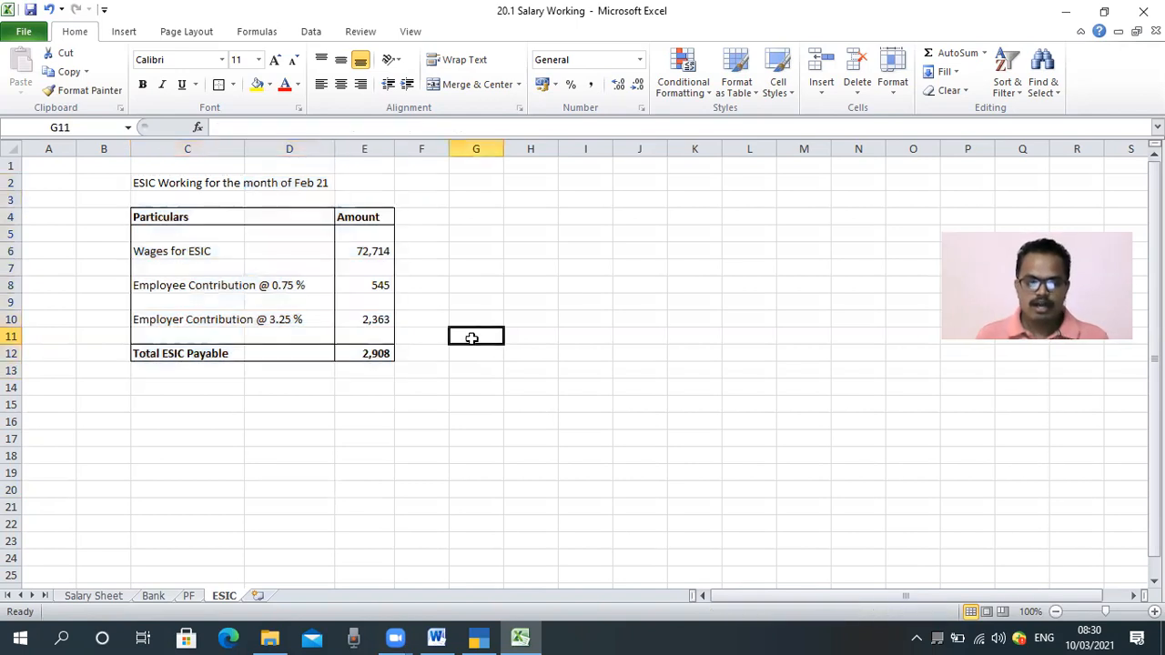
click(157, 186)
drag(286, 201, 362, 364)
click(219, 406)
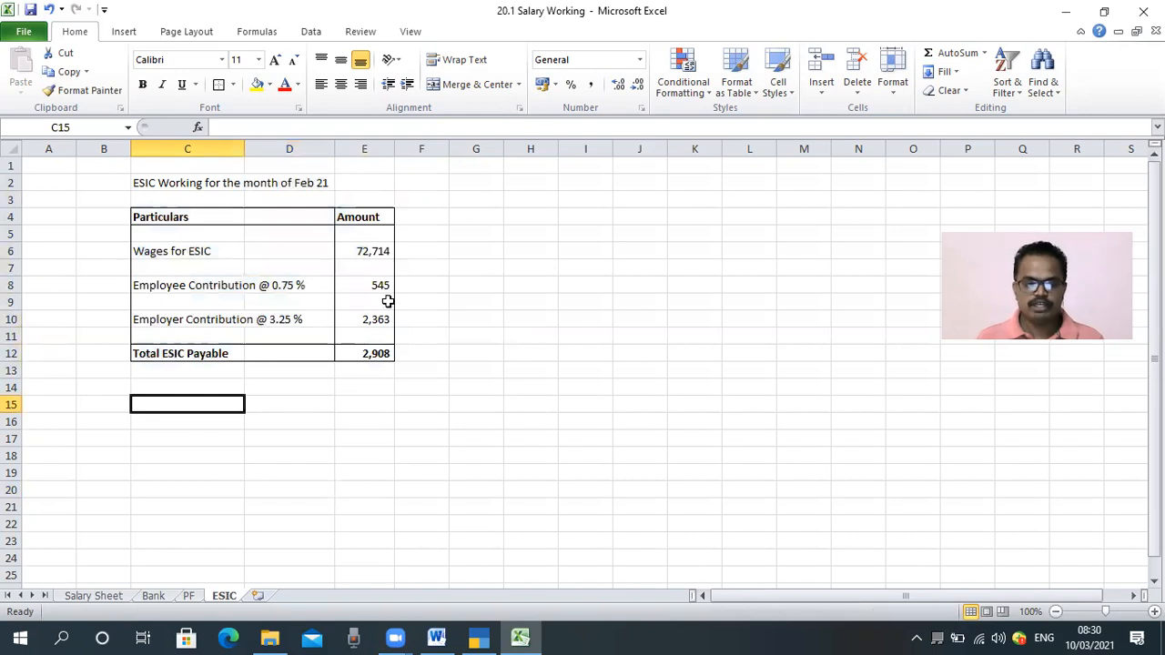
click(164, 254)
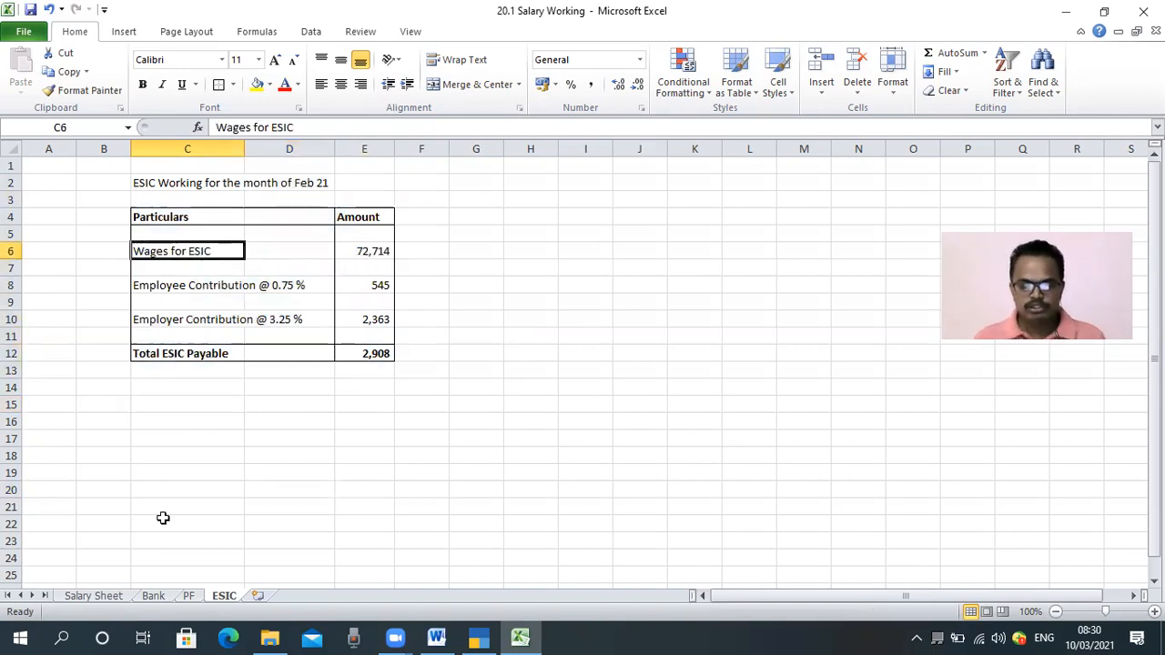
Inspect the Gross Salary and ESIC column totals on the Salary Sheet
click(94, 599)
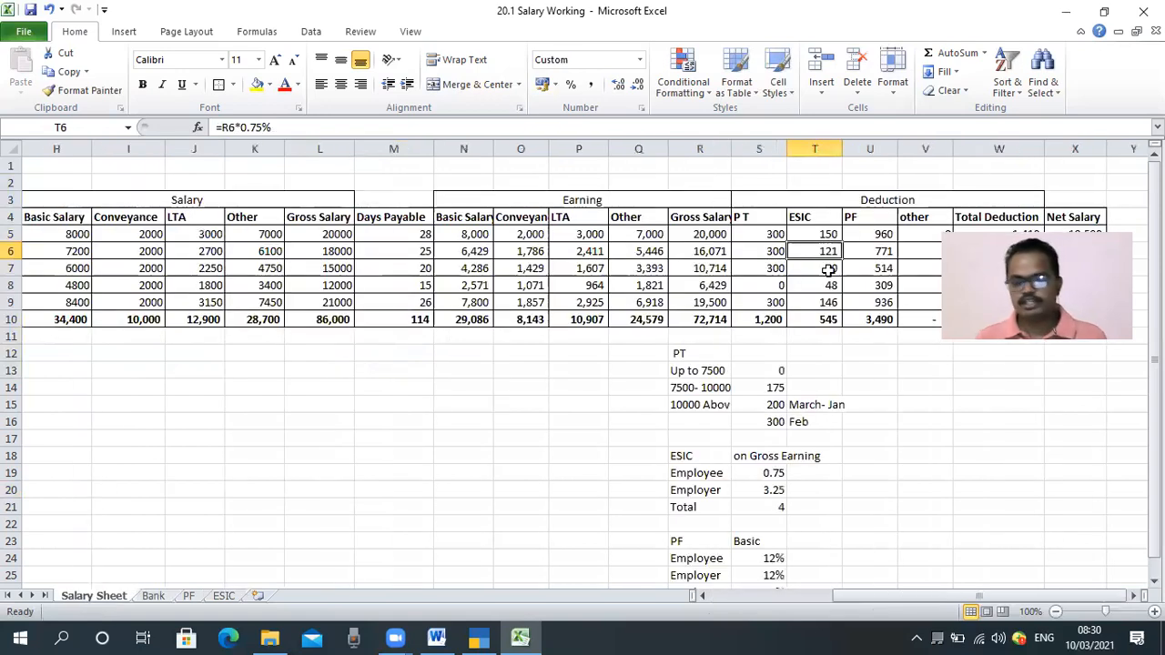
click(699, 320)
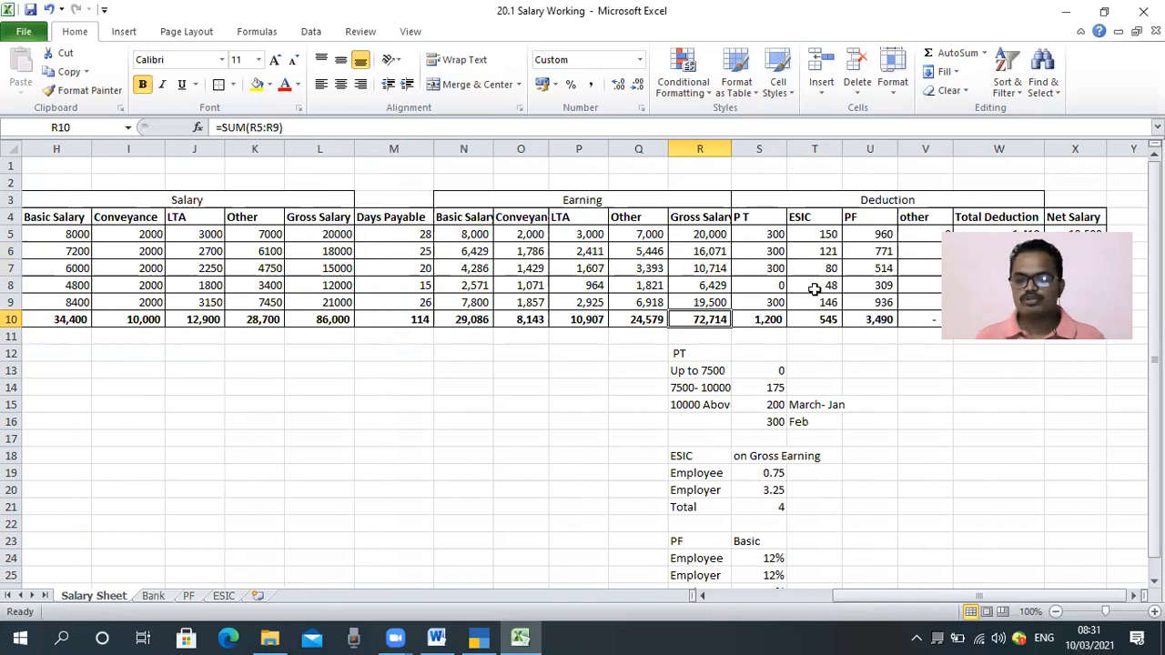
click(838, 319)
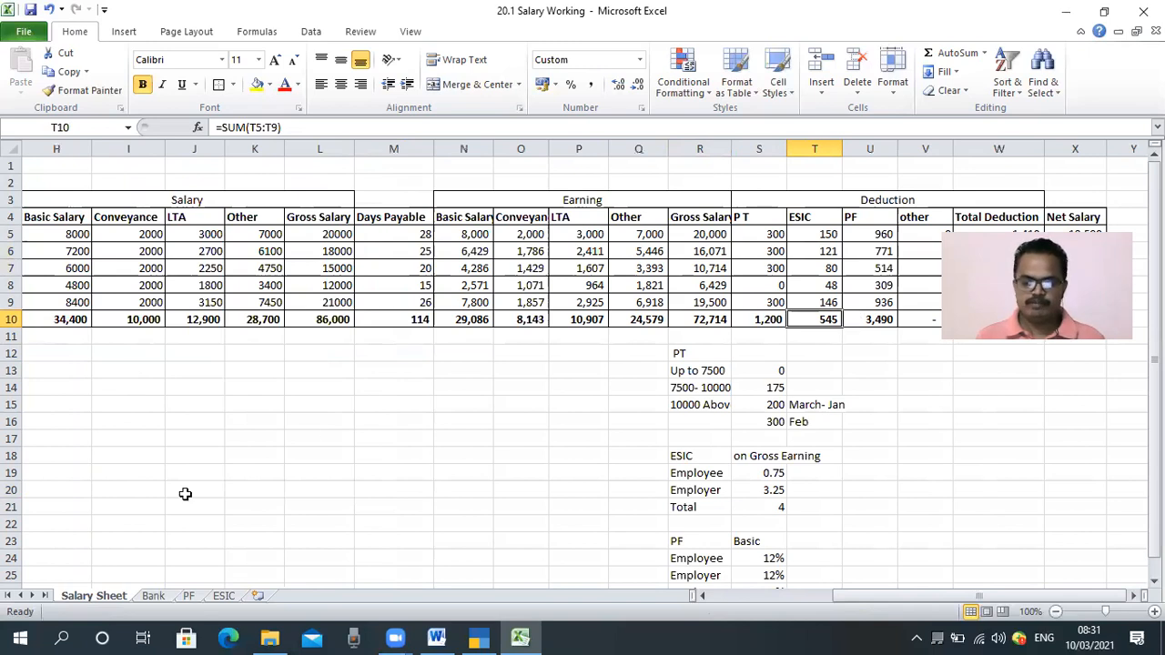
Inspect the formulas behind the wages, employee and employer contribution amounts on the ESIC sheet
click(188, 596)
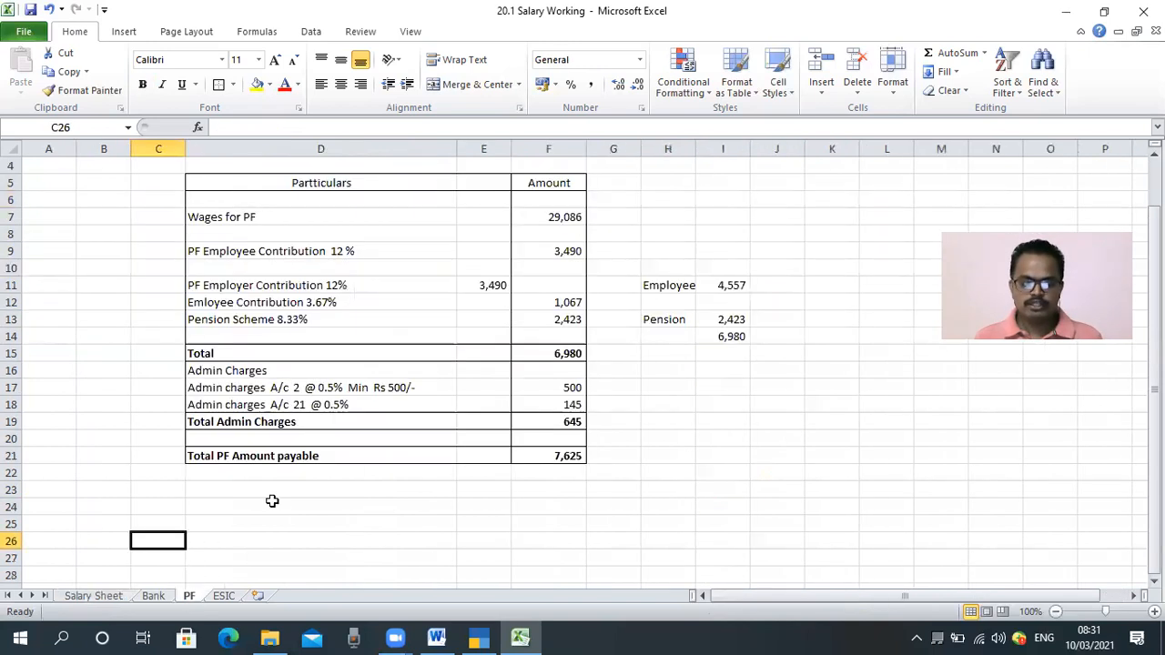
click(223, 596)
click(329, 427)
click(340, 320)
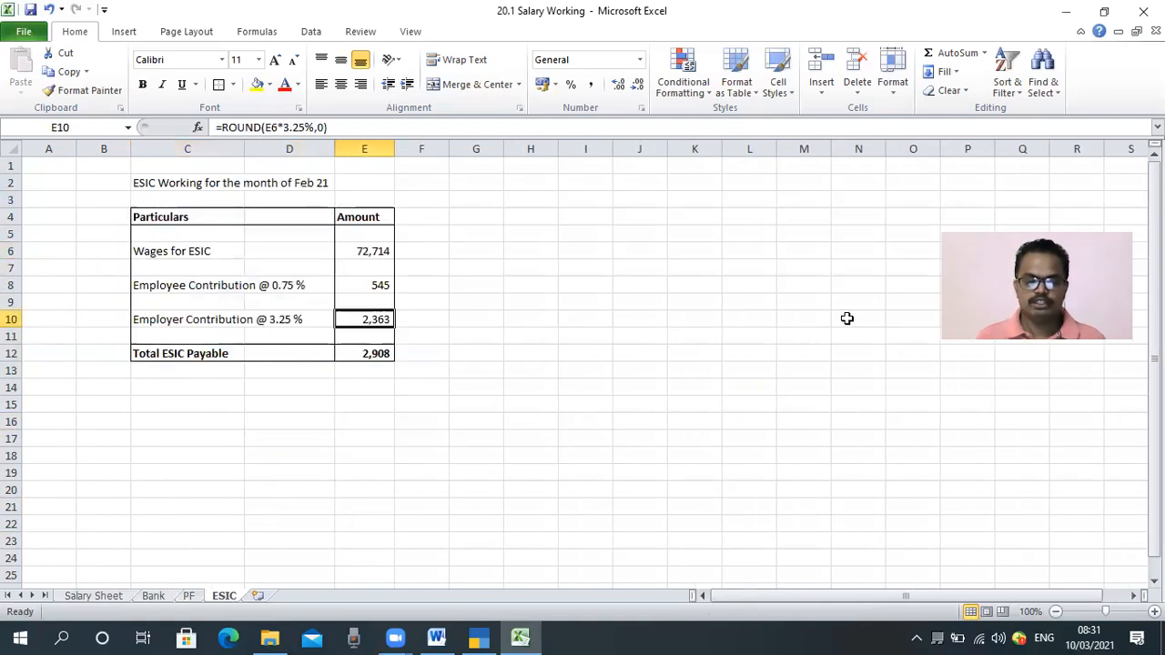
key(Up)
key(Up)
key(Up)
key(Up)
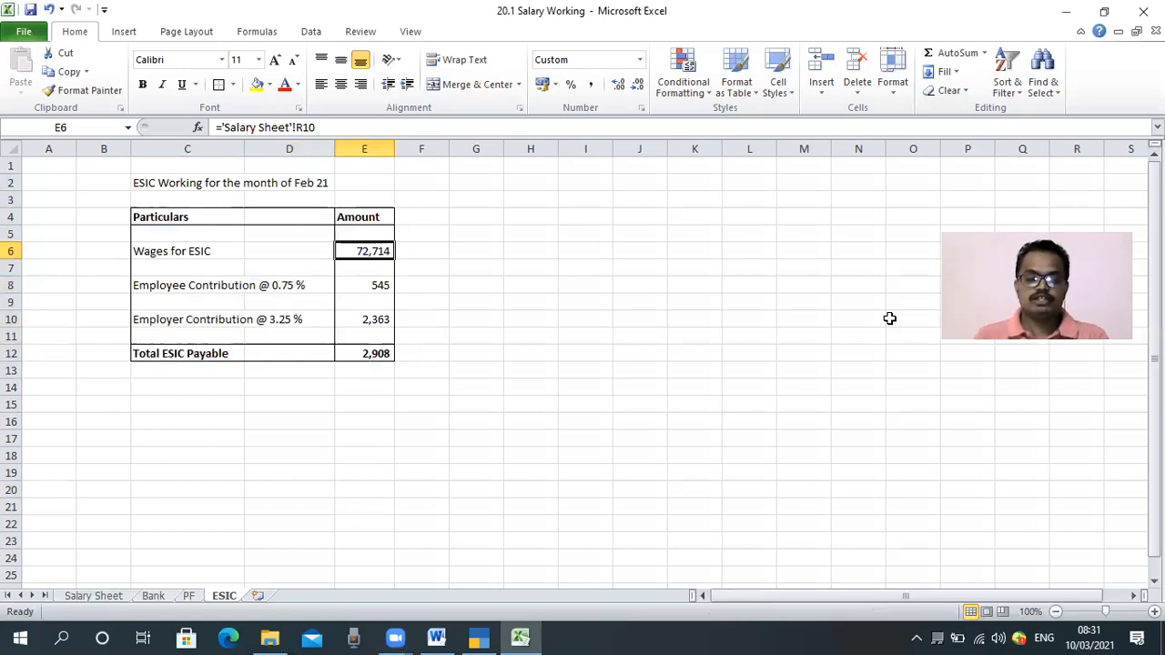
key(Left)
key(Left)
key(Right)
key(Right)
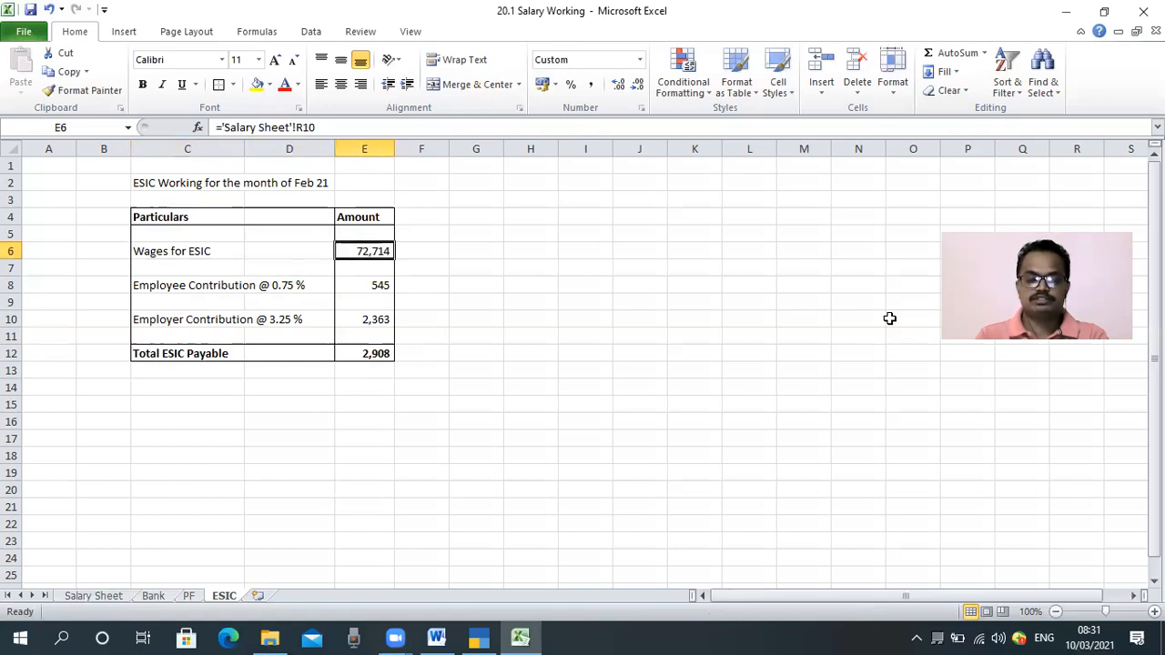
key(Down)
key(Down)
key(Left)
key(Right)
key(Right)
key(Left)
key(Down)
key(Down)
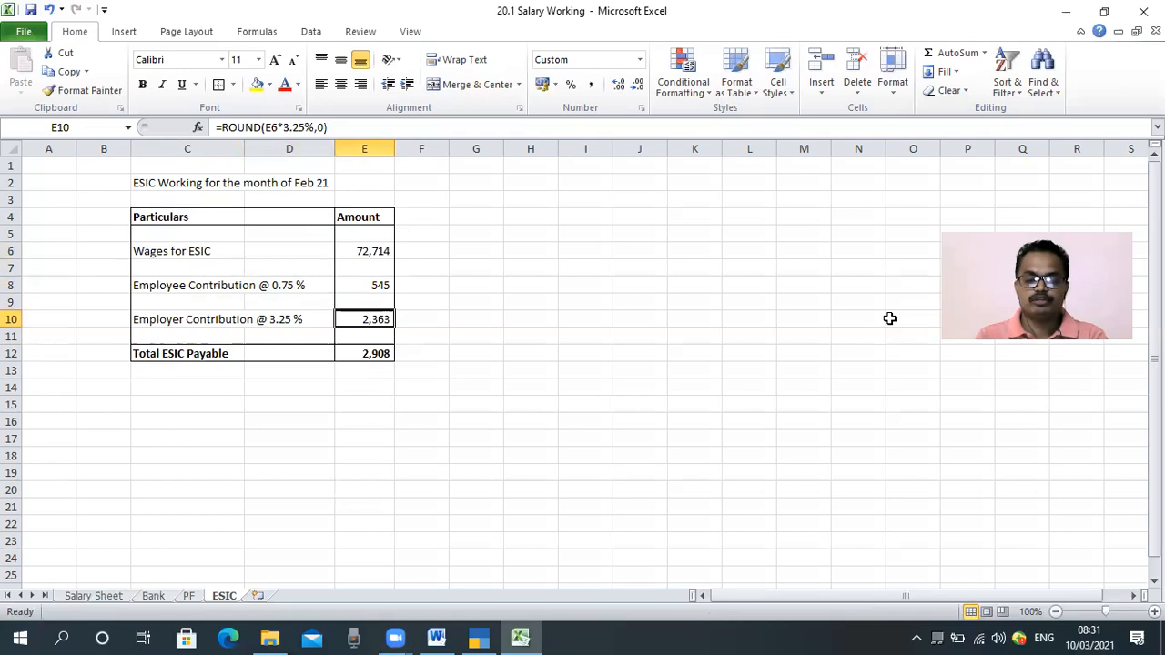
key(Up)
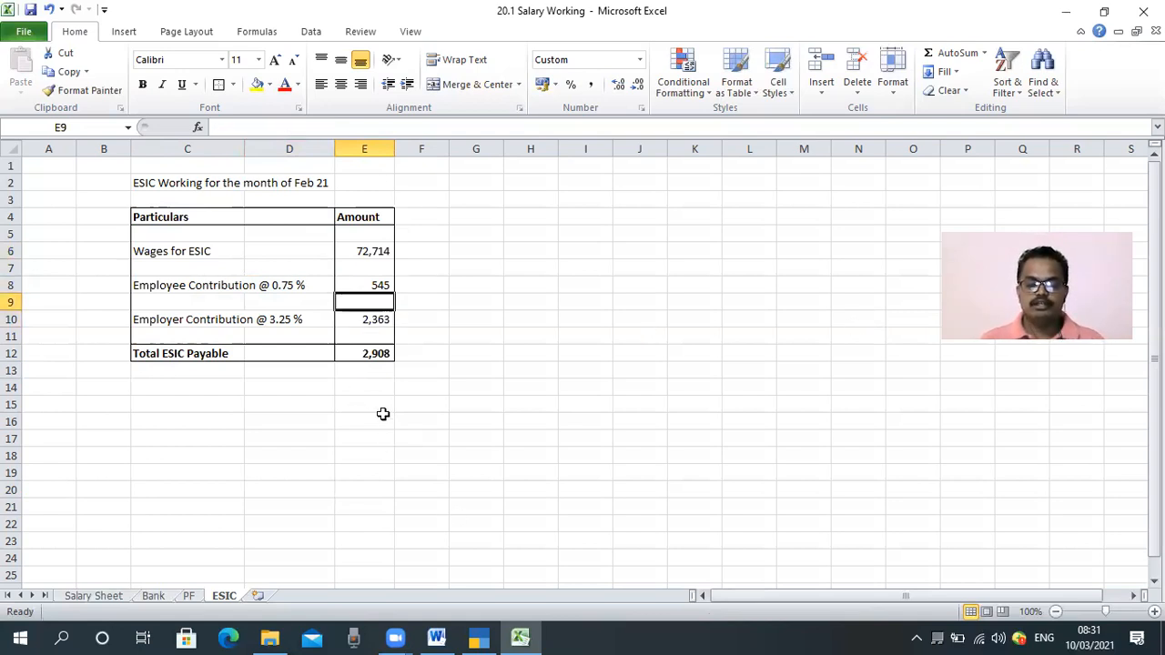
click(458, 366)
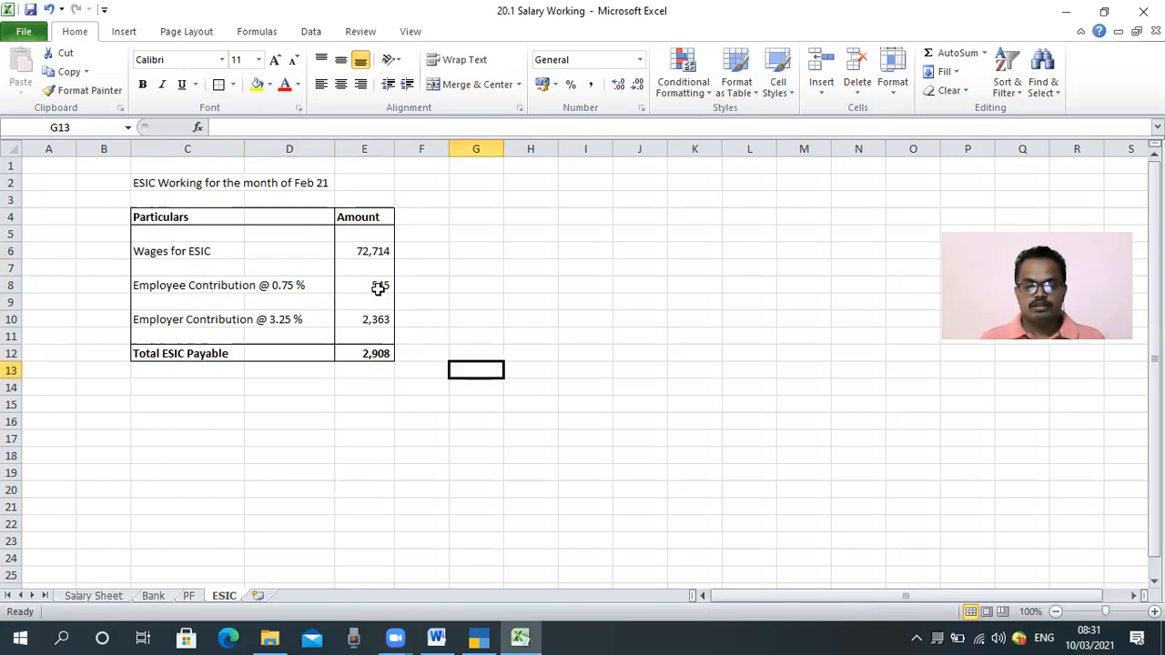
click(378, 405)
Switch to TallyPrime and close the open ledger list back to the Gateway of Tally
mouse_move(485, 635)
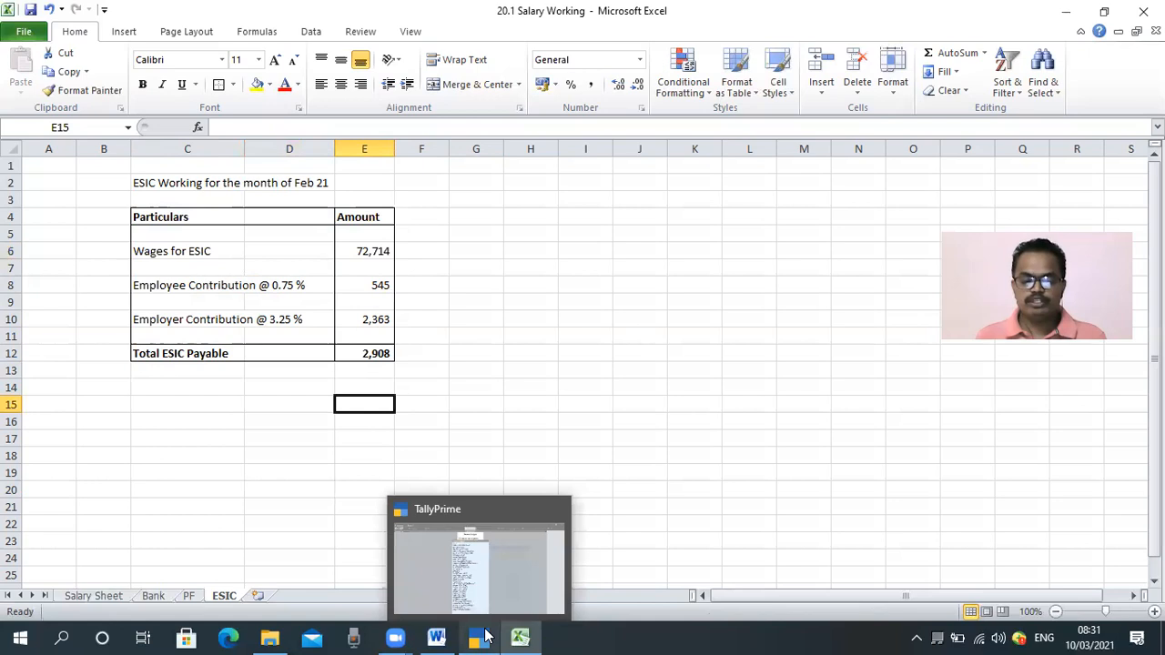
click(476, 613)
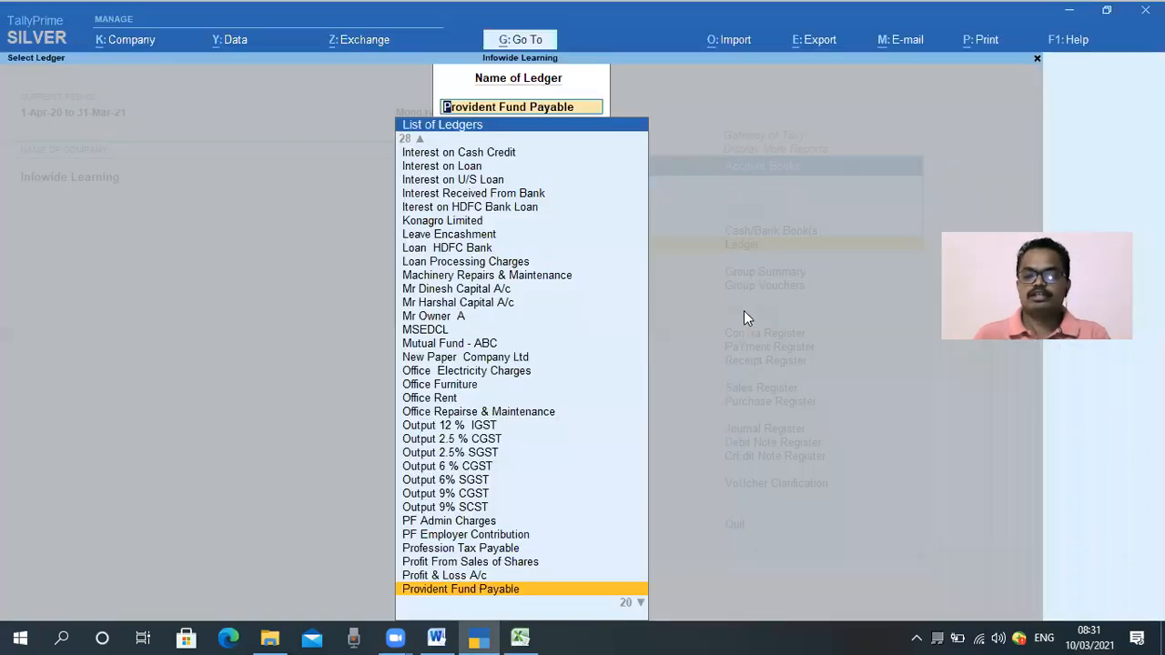
key(Escape)
key(Escape)
key(Escape)
key(Escape)
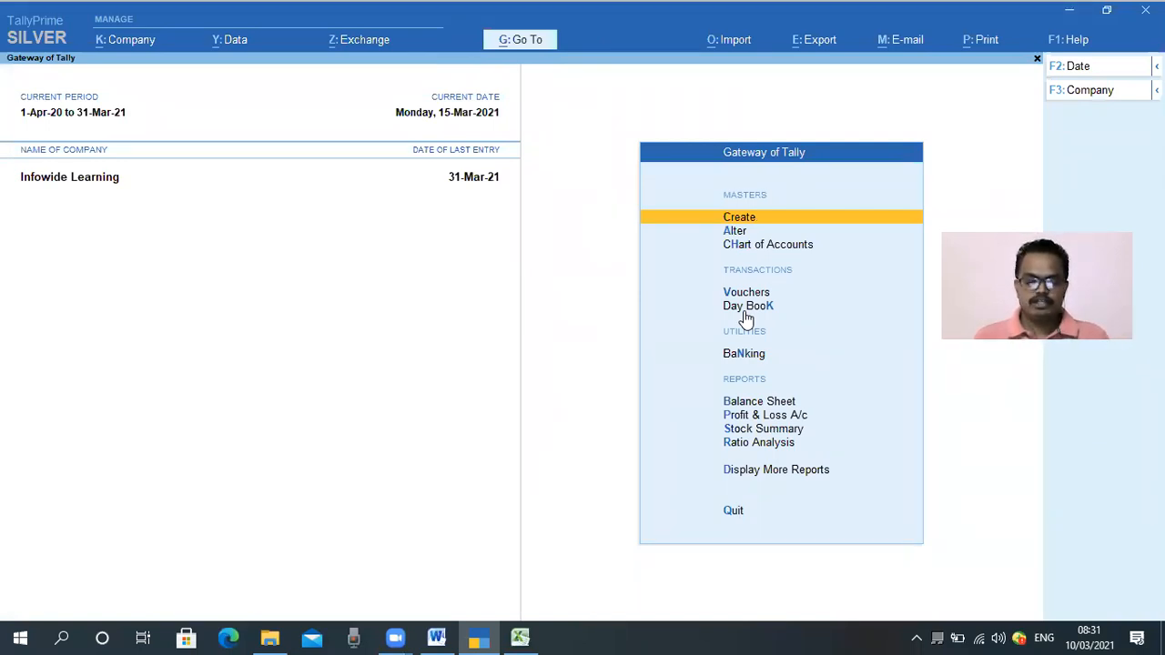
Open the Salary A/c ledger vouchers report and display the February salary voucher
key(d)
key(a)
text(l)
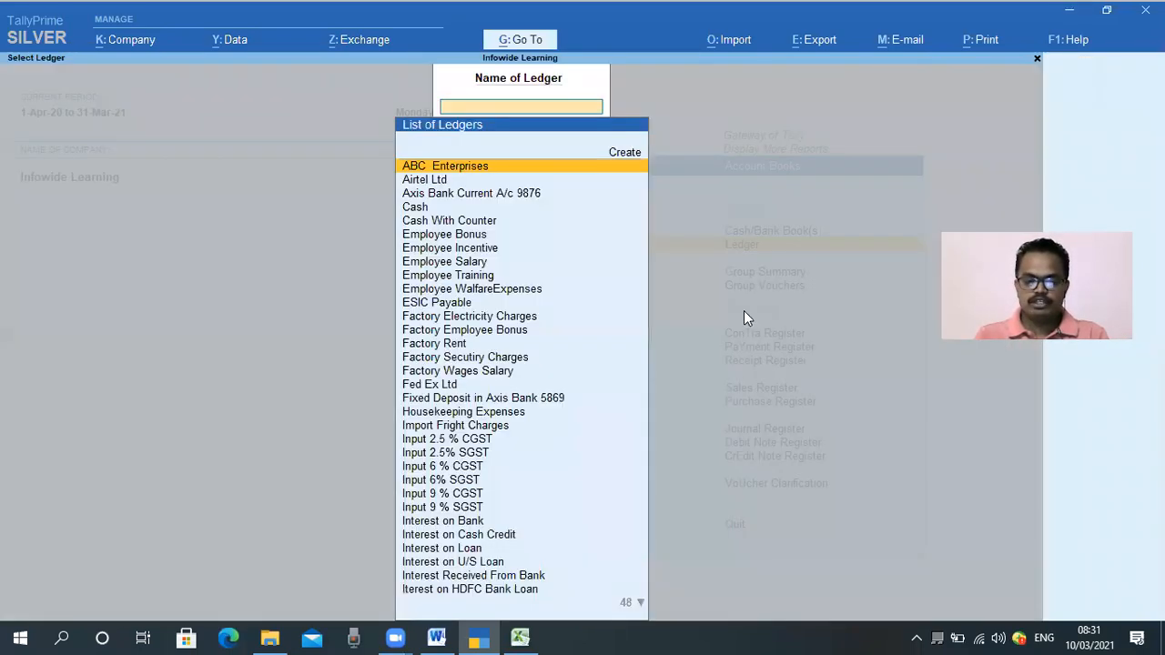
text(Sala)
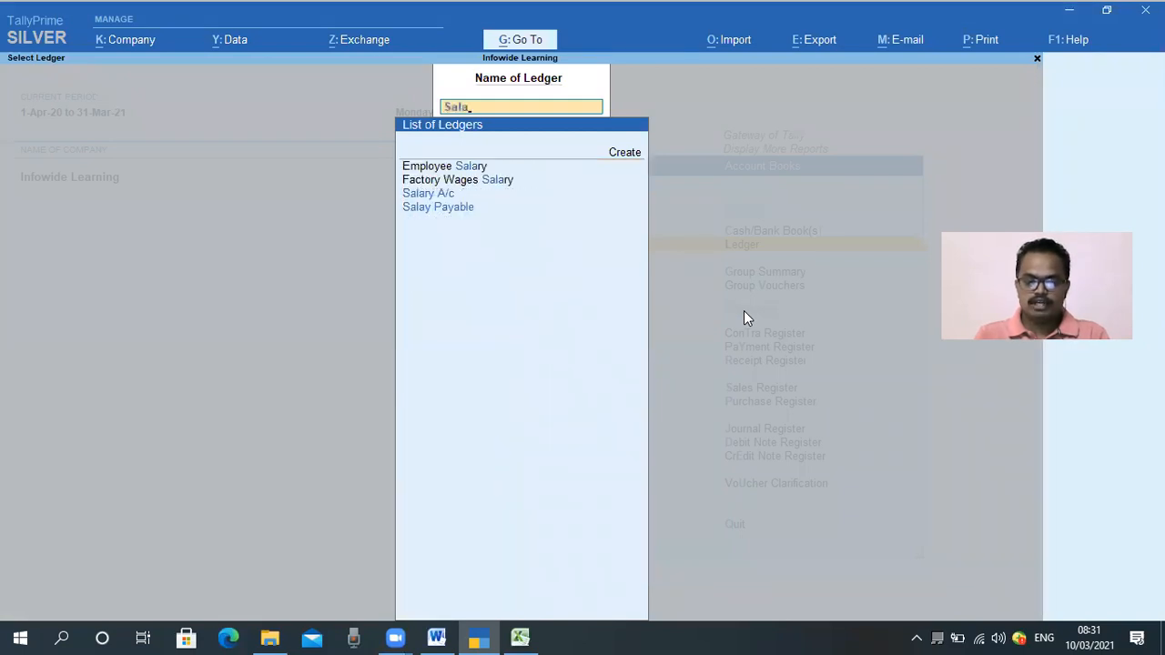
key(Return)
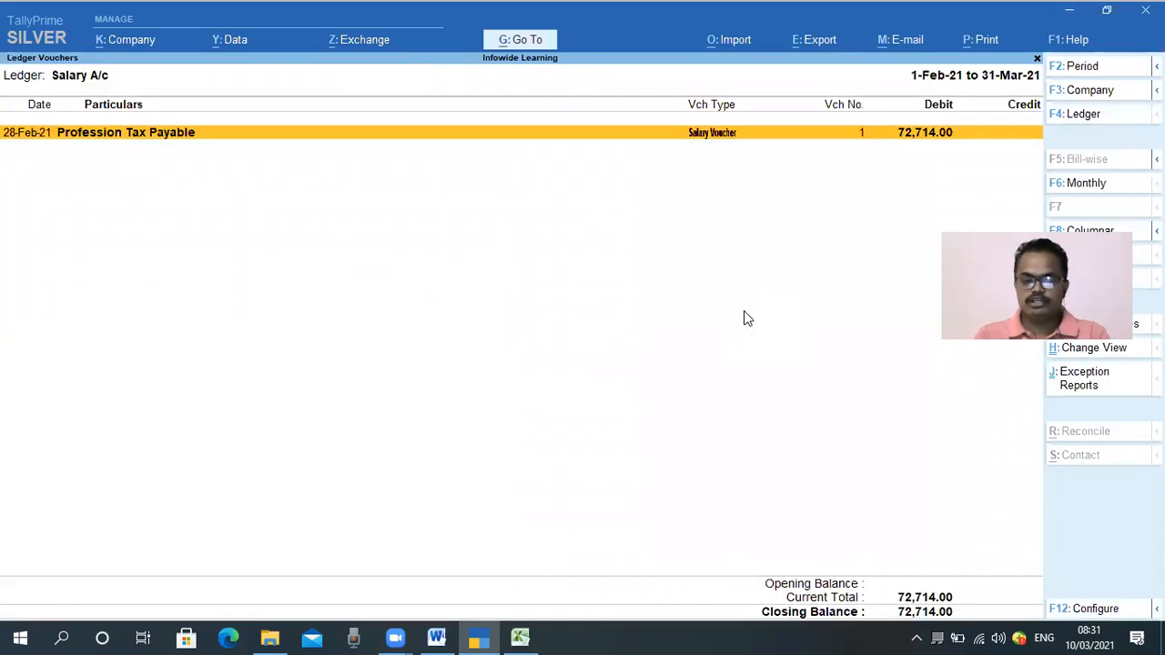
key(Return)
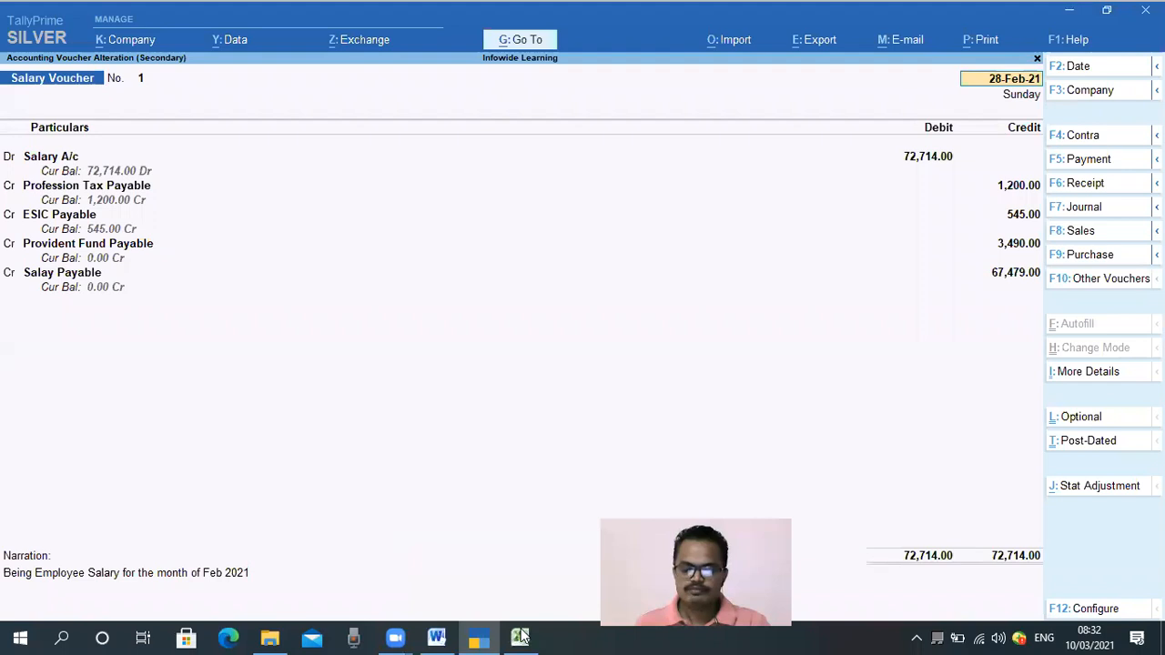
Compare the Salary Sheet totals for gross earning, PT, ESIC, PF and net salary against the voucher
key(alt+Tab)
click(94, 599)
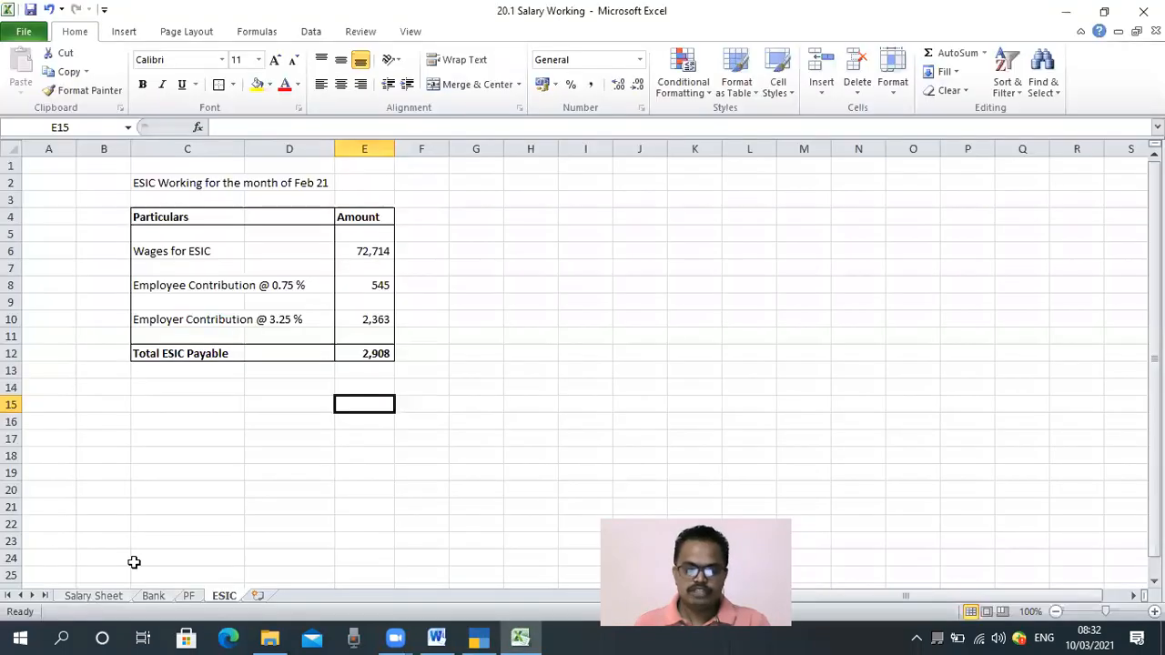
click(520, 371)
click(699, 319)
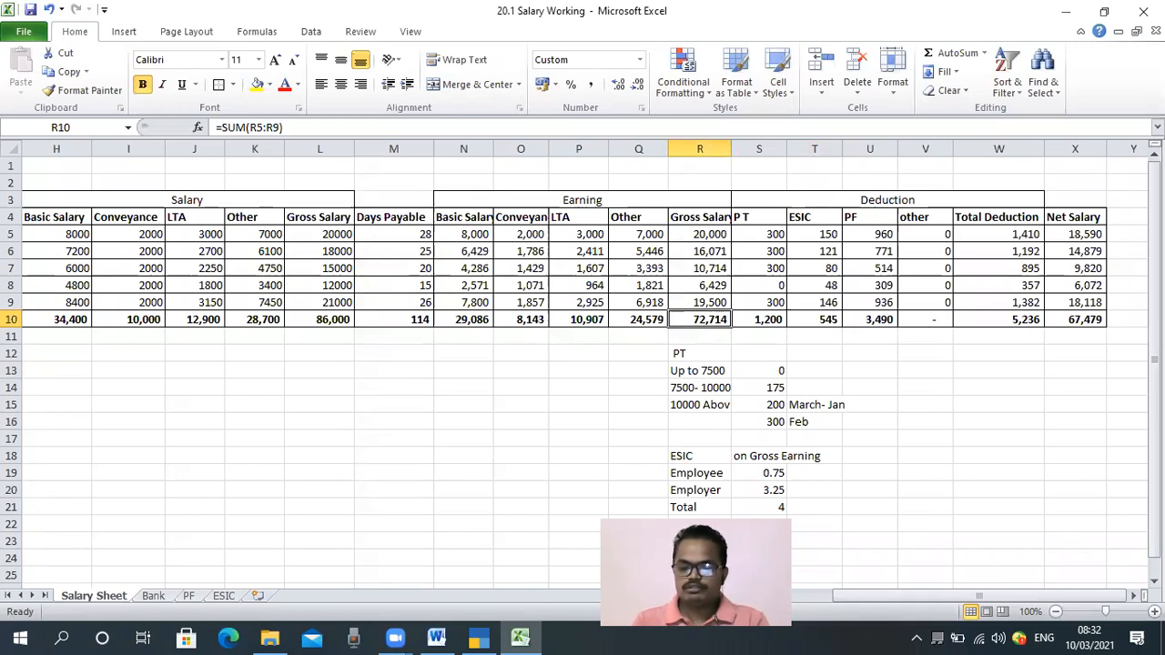
click(759, 320)
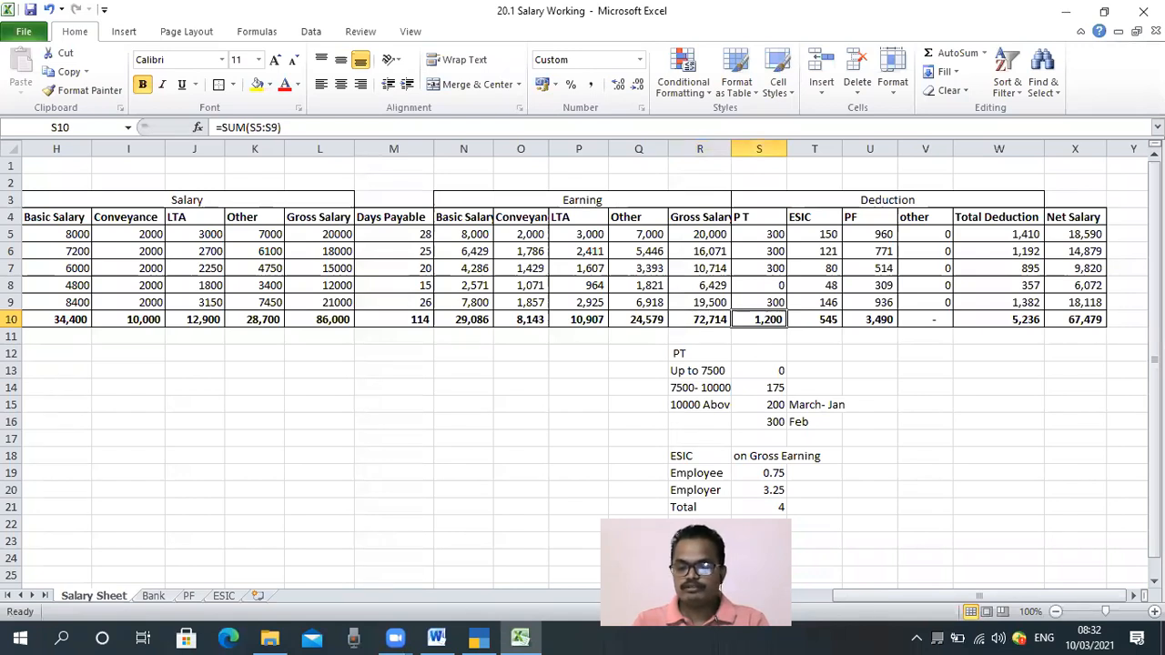
click(814, 320)
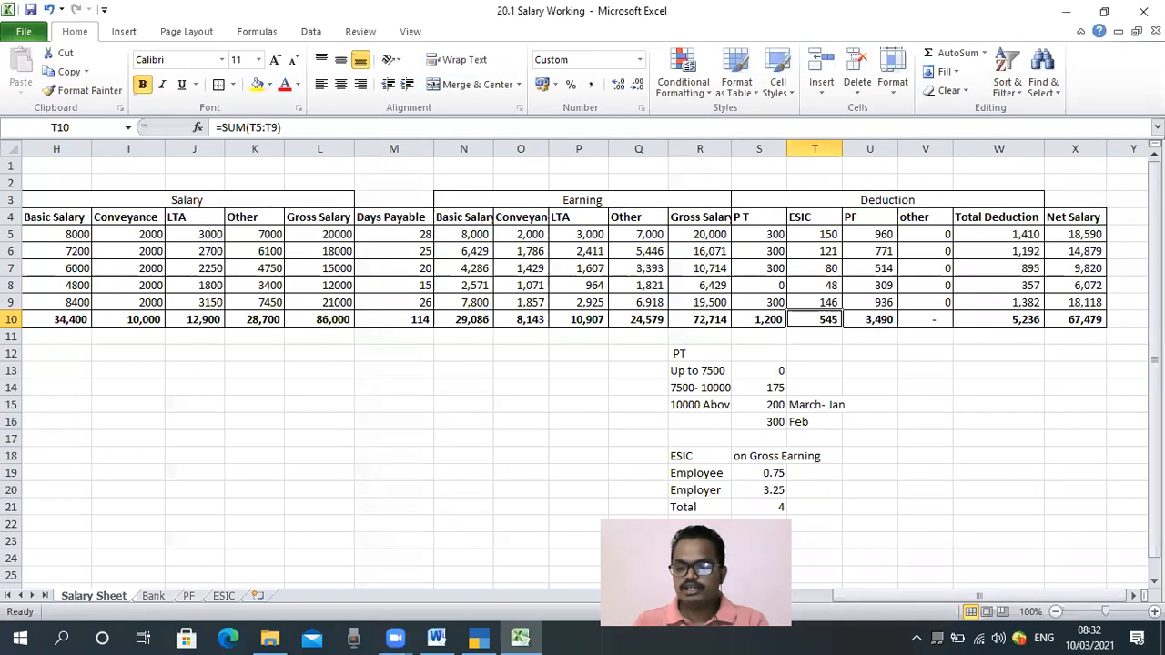
click(870, 320)
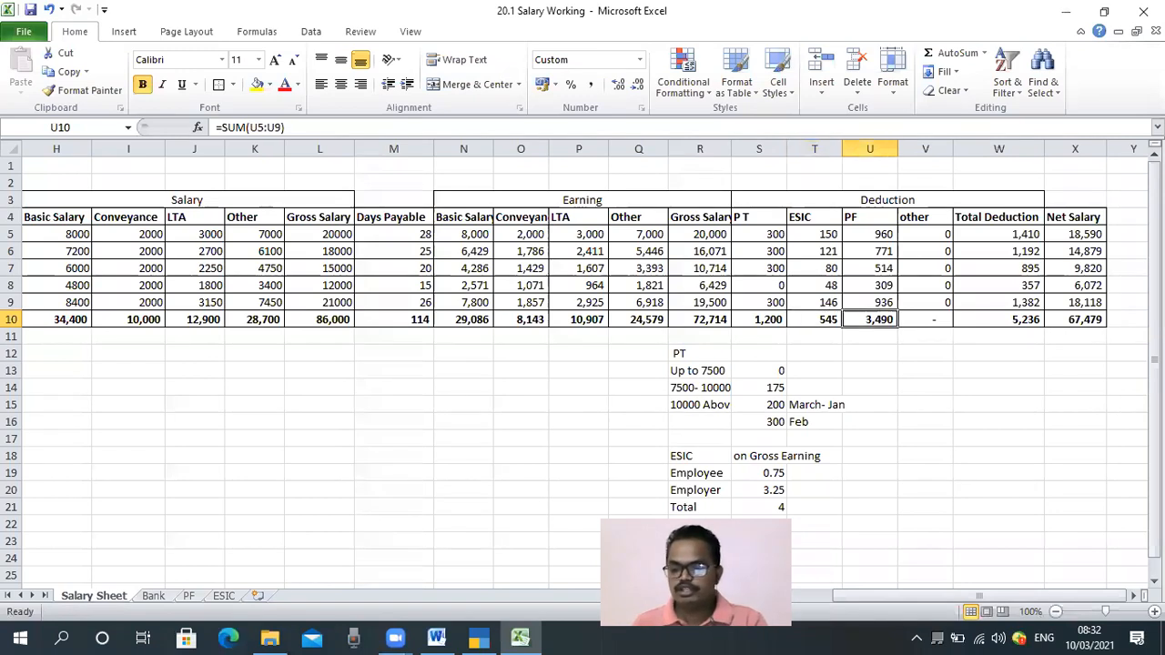
click(1069, 322)
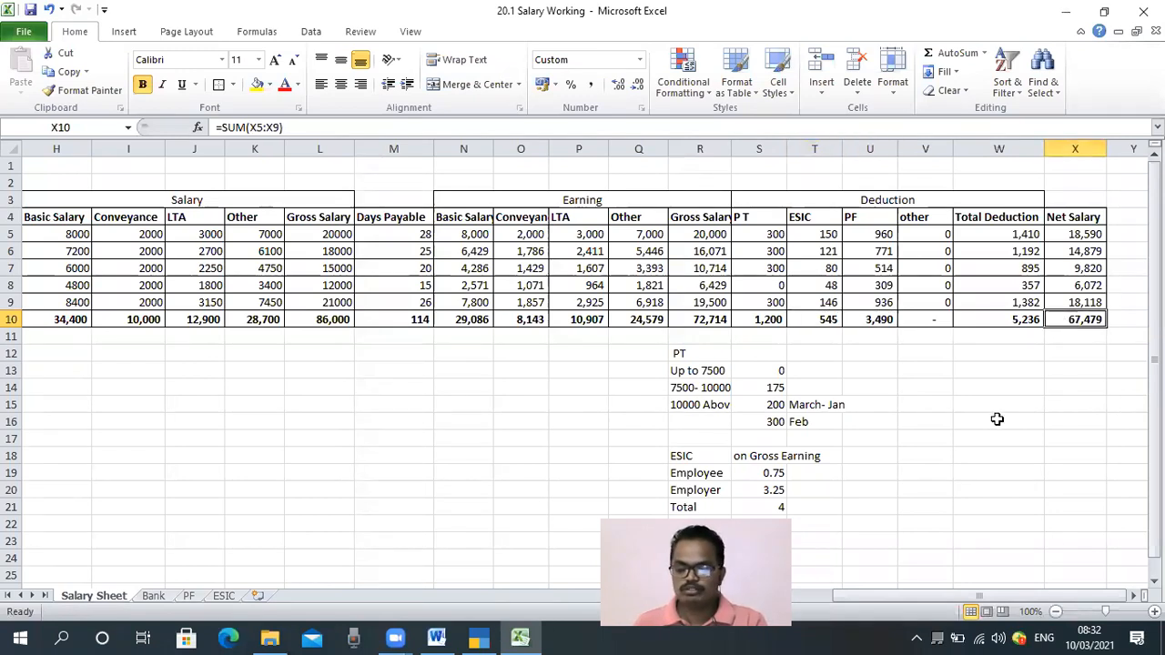
click(473, 640)
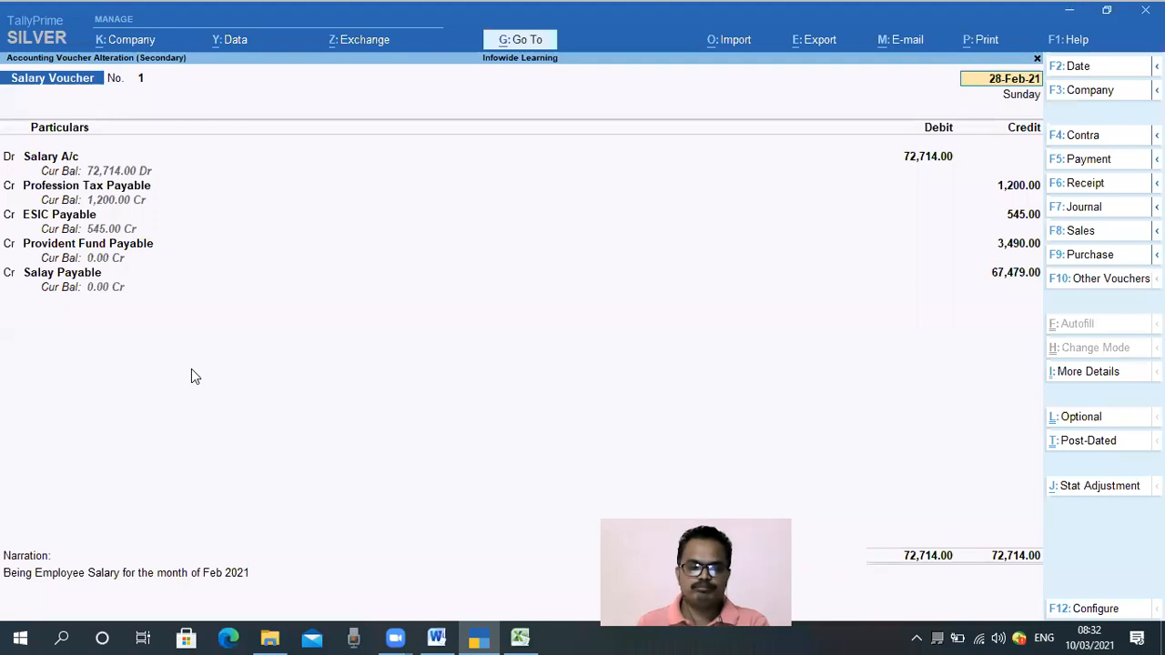
Close the salary voucher and ledger report in TallyPrime and switch back to Excel
key(Escape)
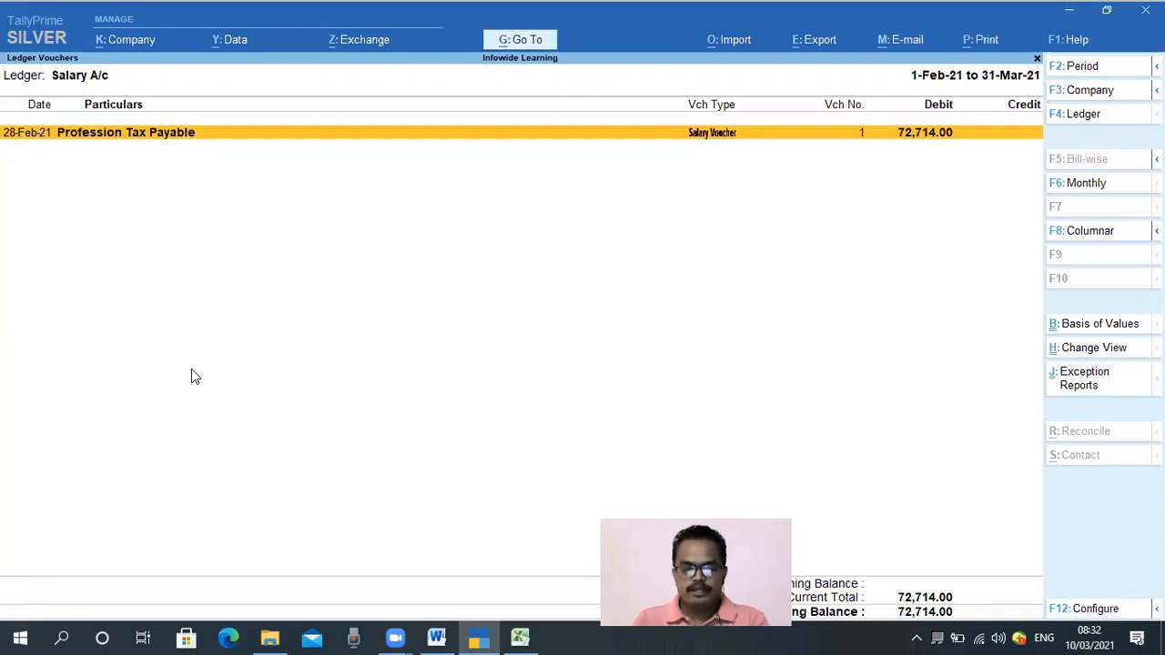
key(Escape)
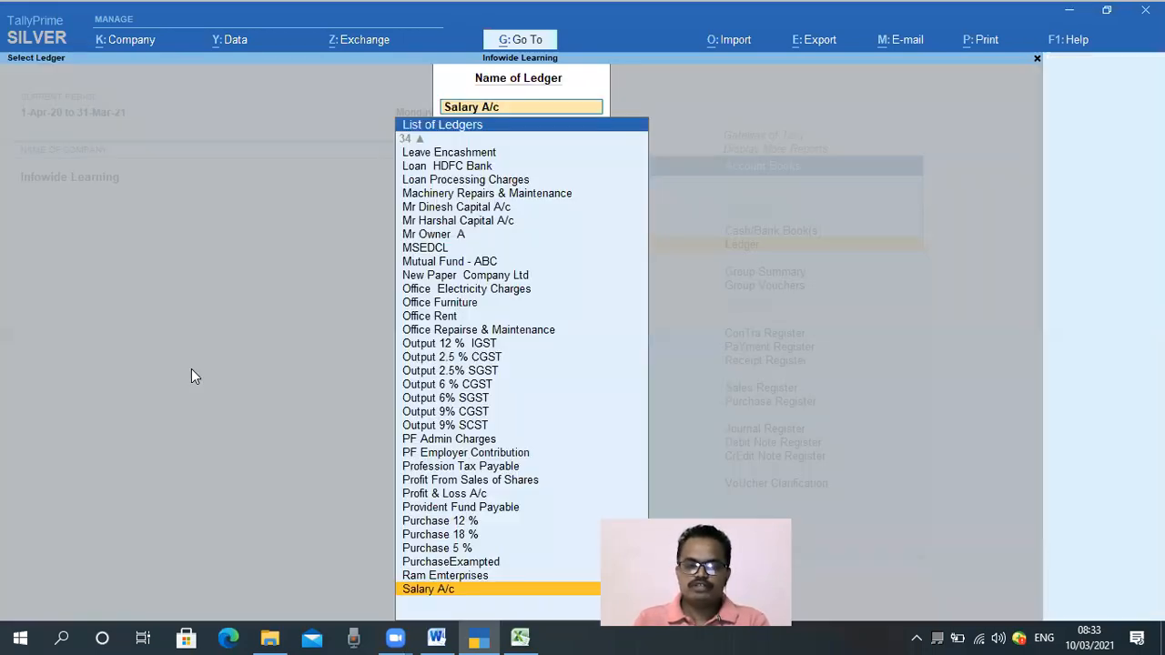
key(Up)
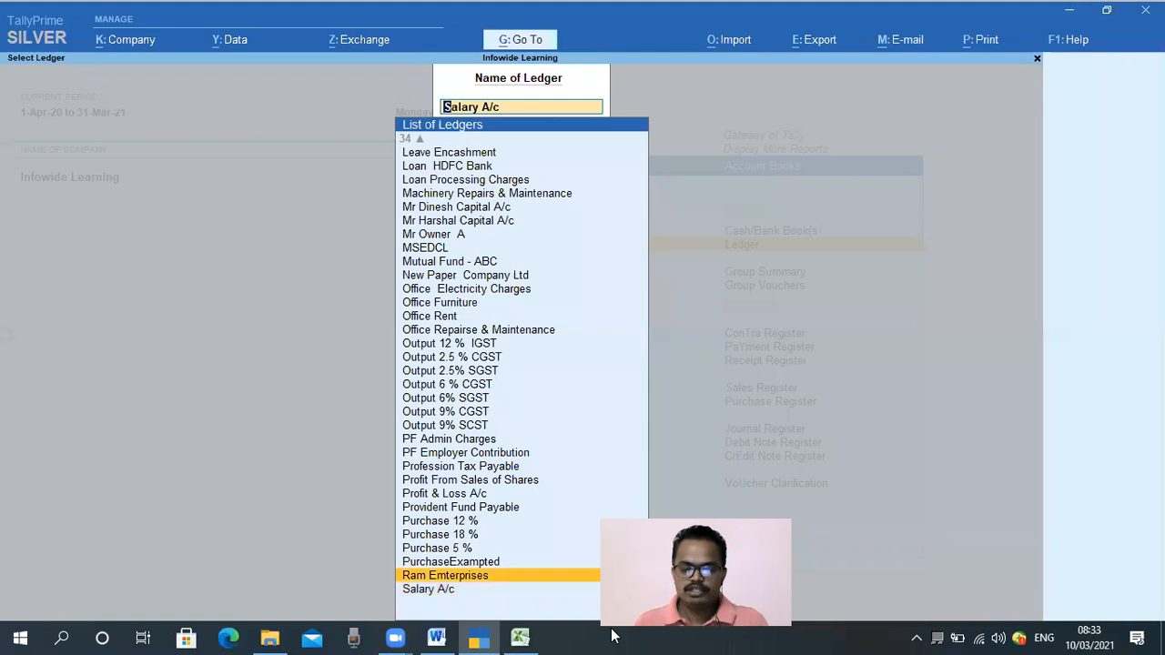
click(520, 637)
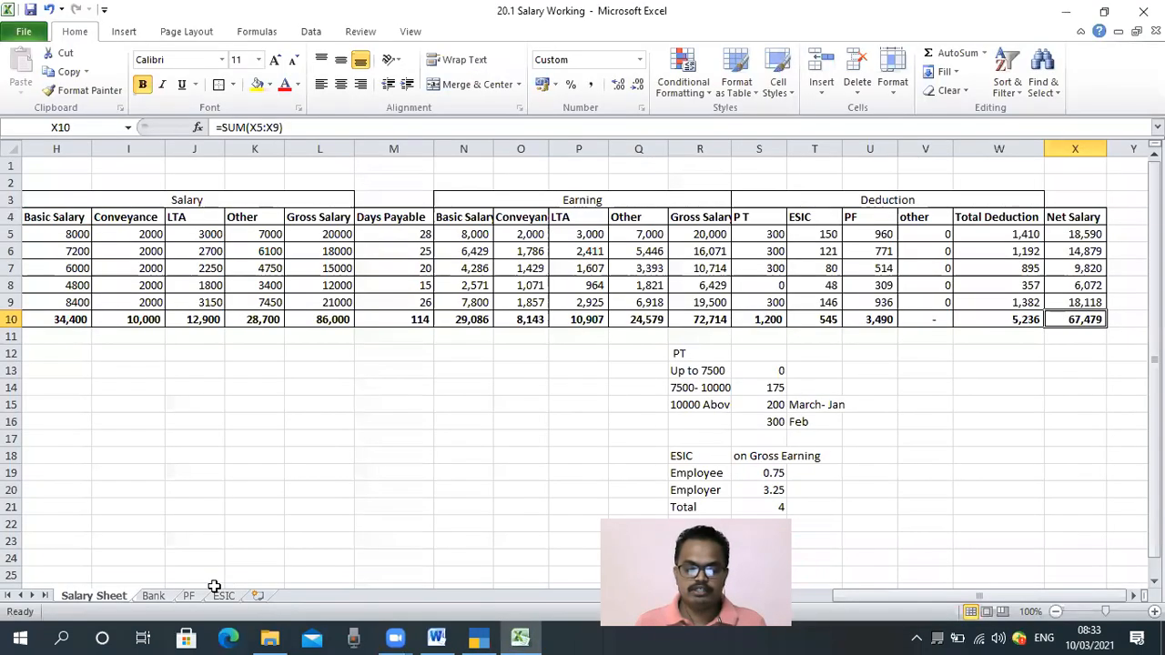
Review the employer contribution formula on the ESIC sheet and return TallyPrime to the Gateway of Tally
click(223, 598)
click(365, 322)
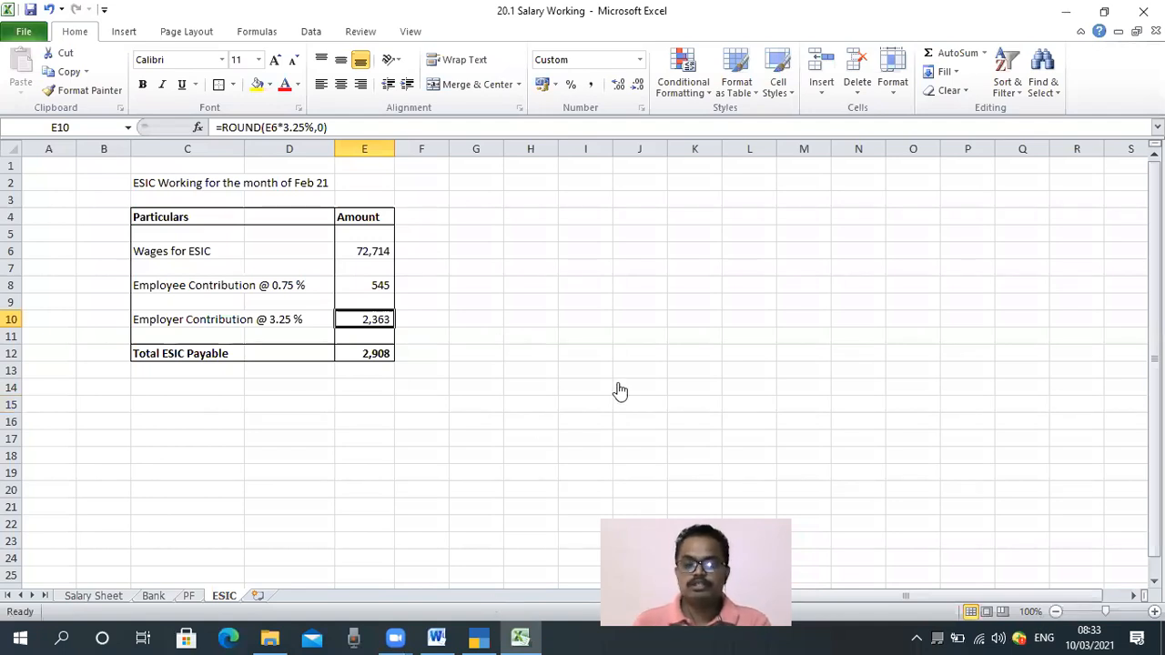
key(alt+Tab)
key(Escape)
key(Escape)
key(Escape)
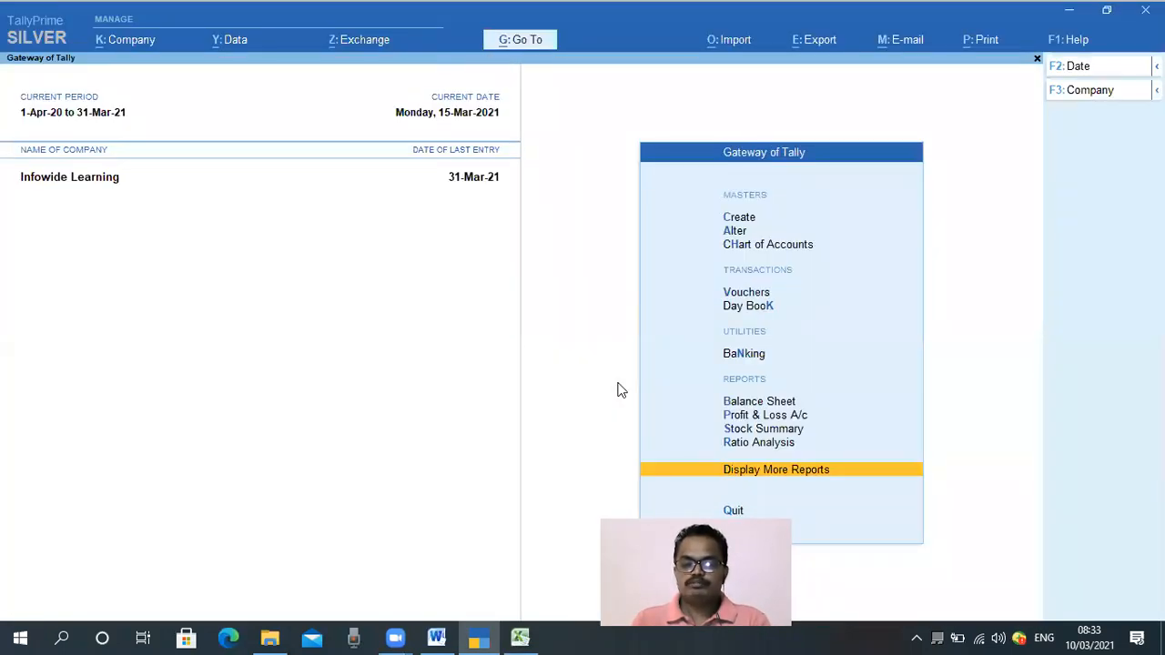
key(Escape)
key(n)
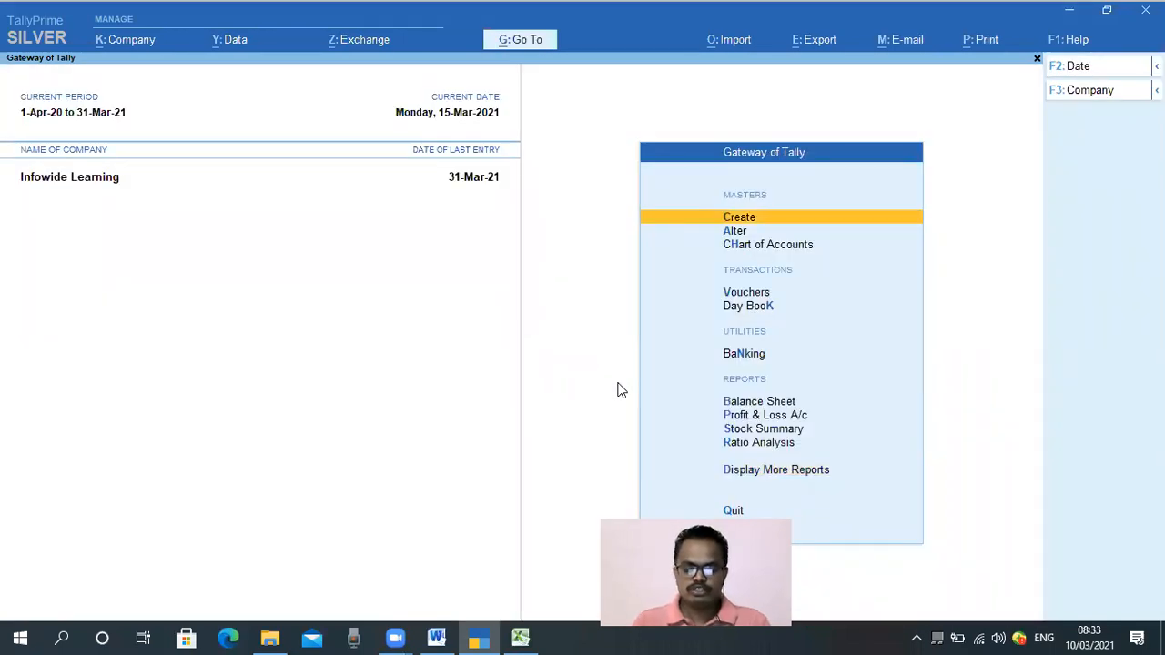
key(Return)
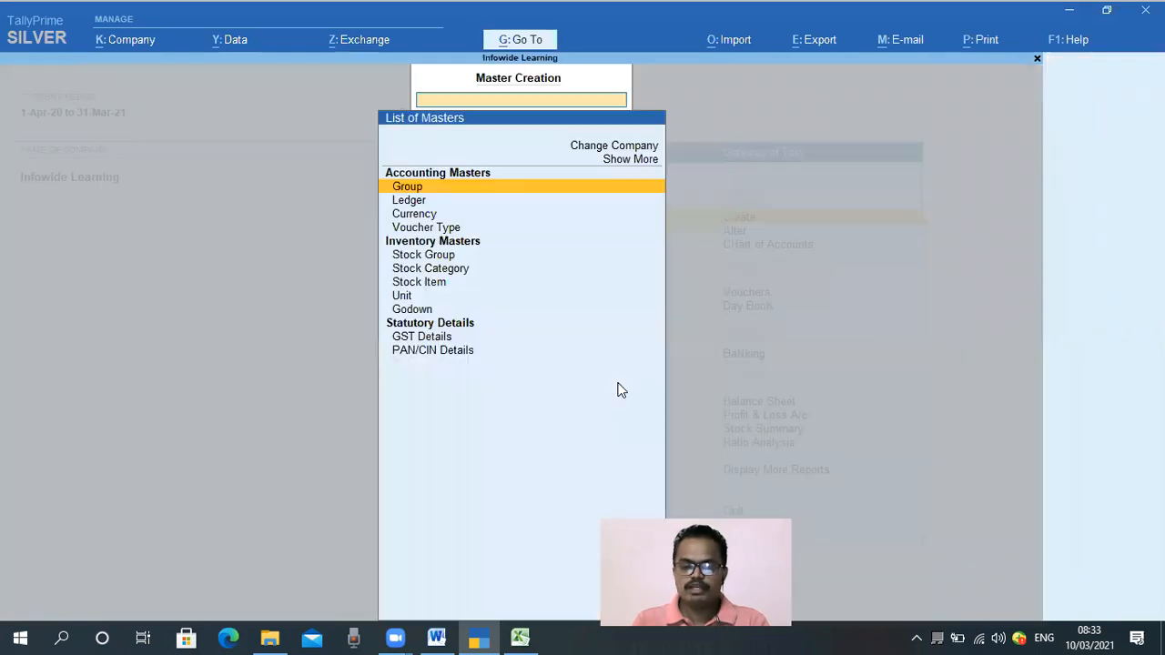
key(Down)
key(Down)
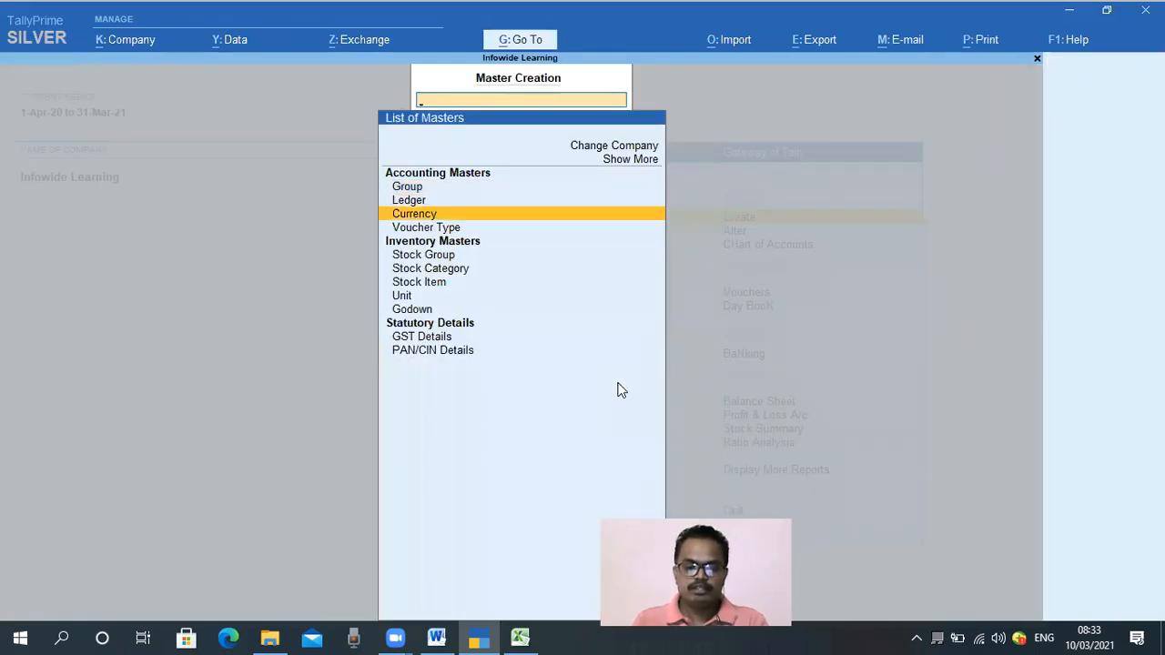
key(Escape)
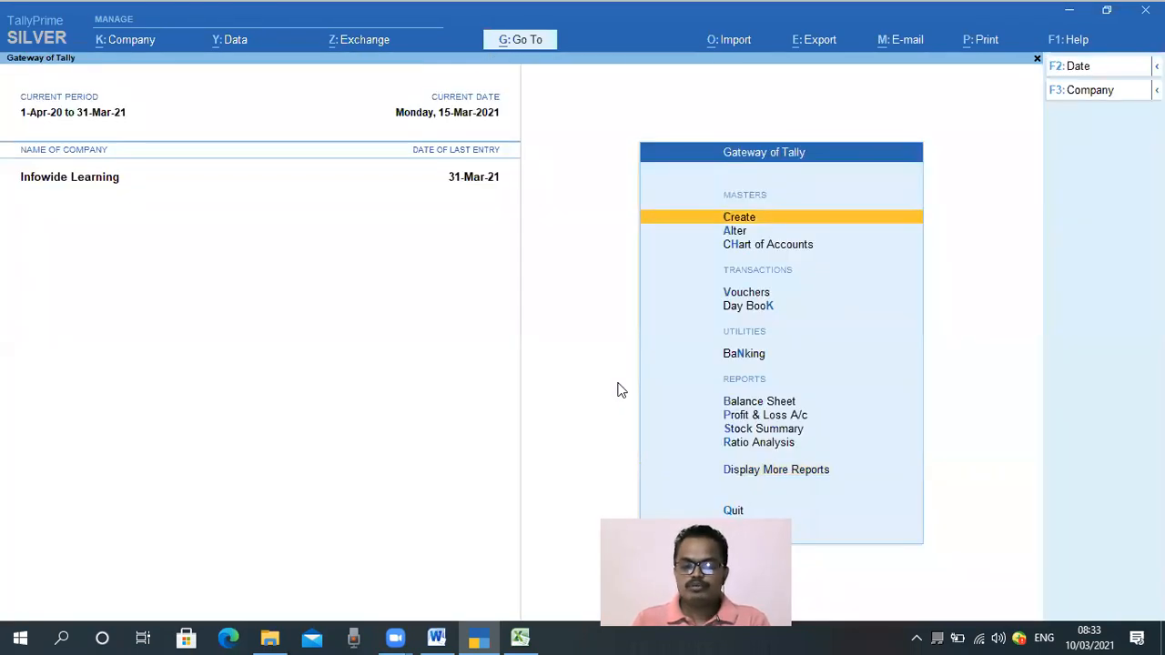
Create a new ledger named ESIC Employer Contribution under the Employee Benefits Exp group
key(Return)
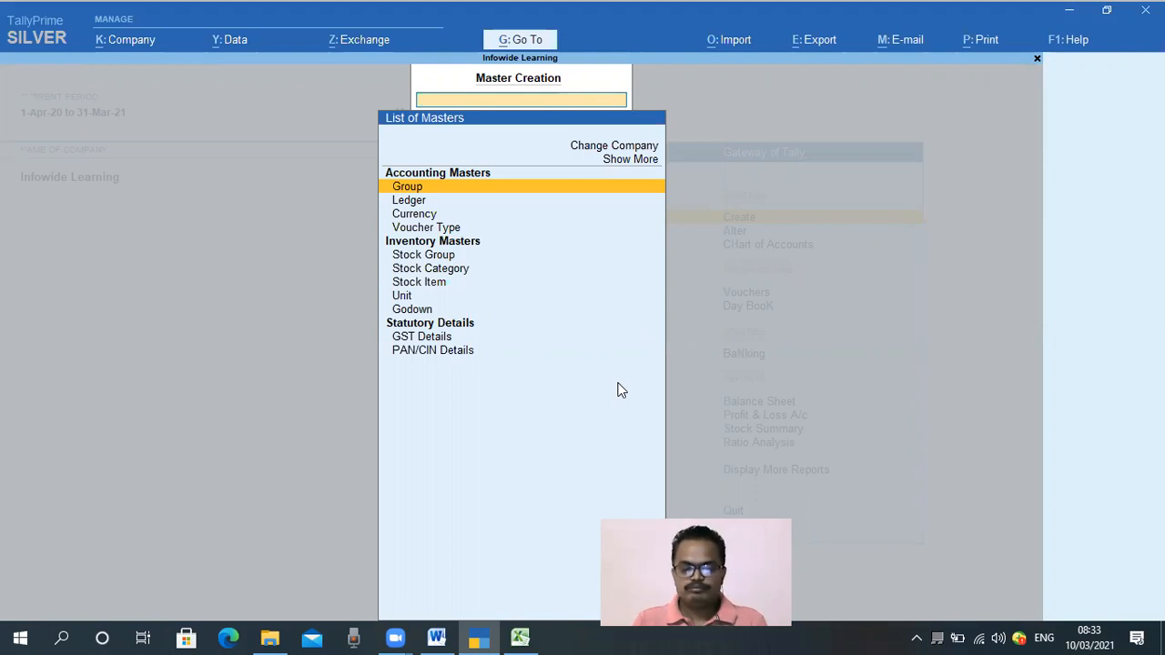
key(Down)
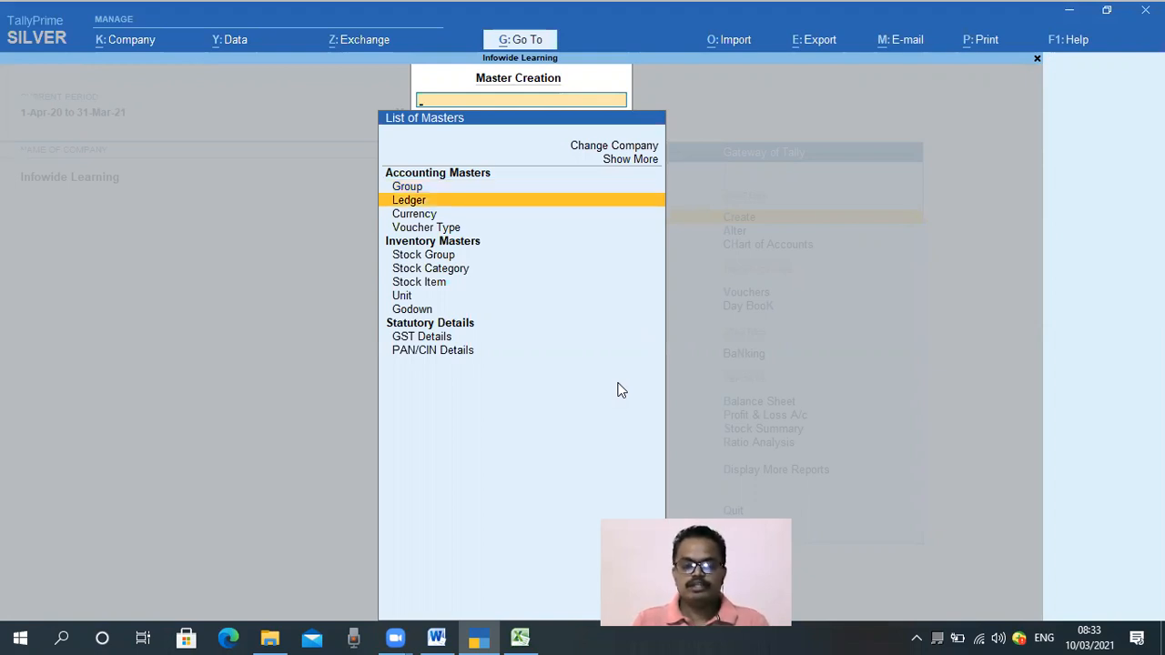
key(Return)
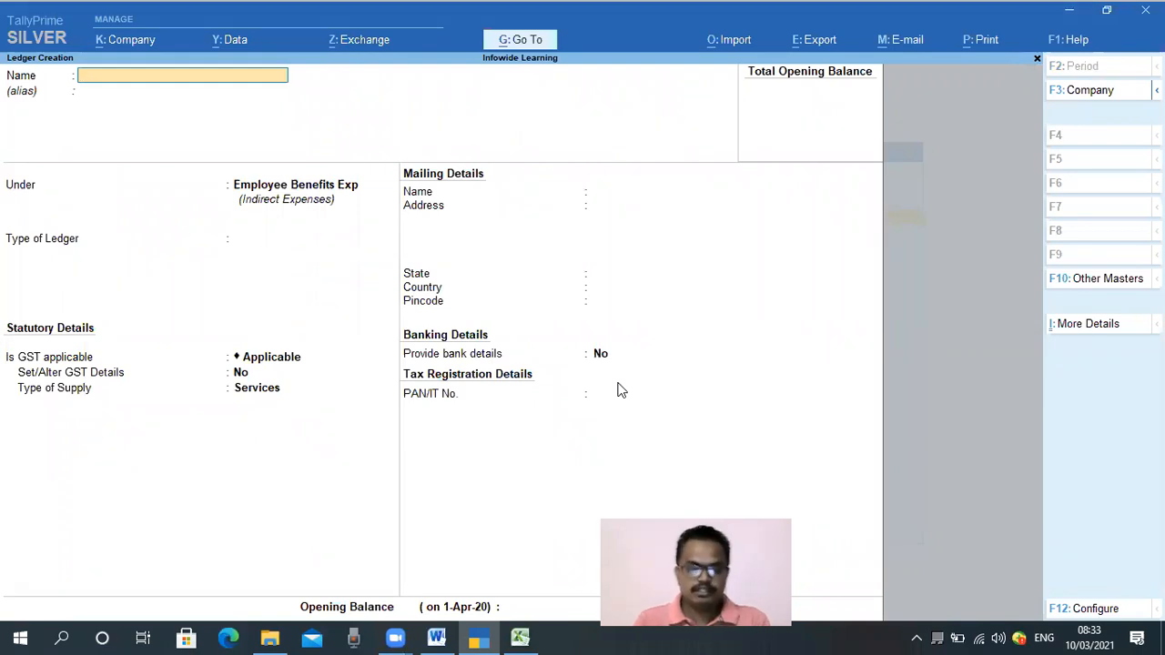
text(ESIC)
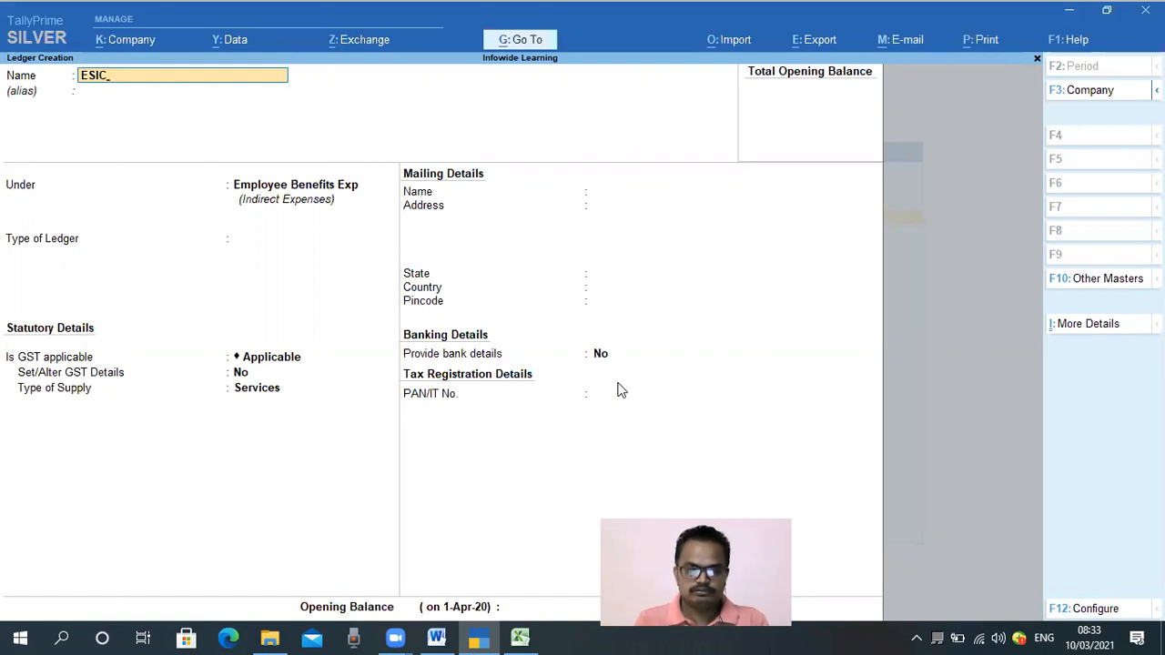
text( Empl)
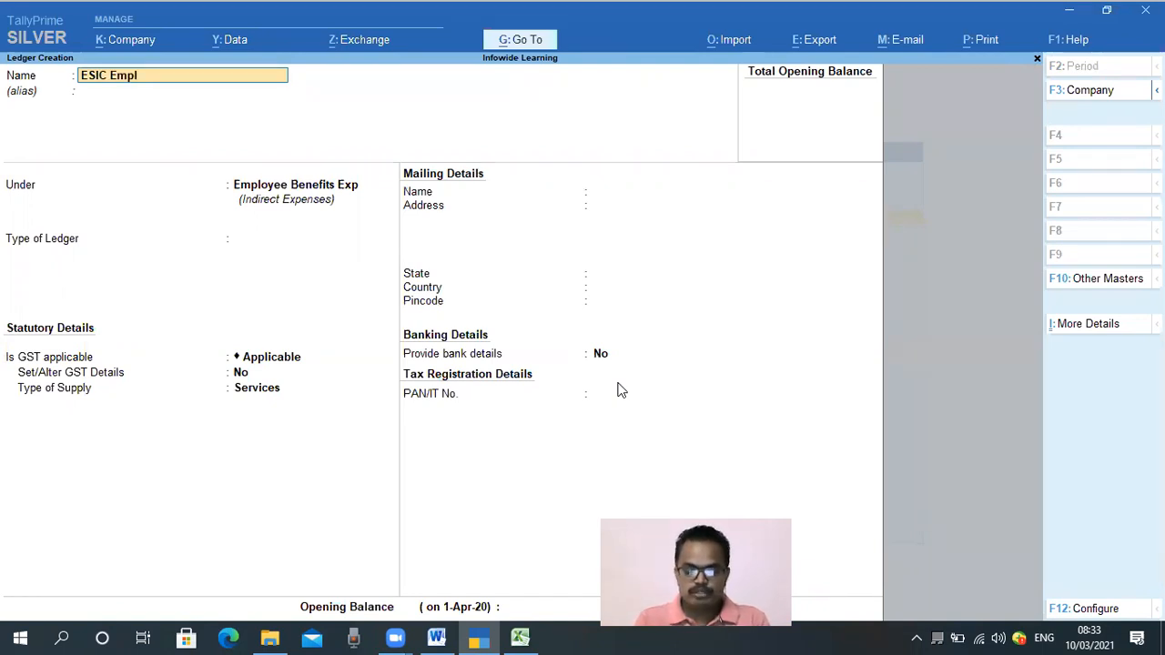
text(oyer Contribution)
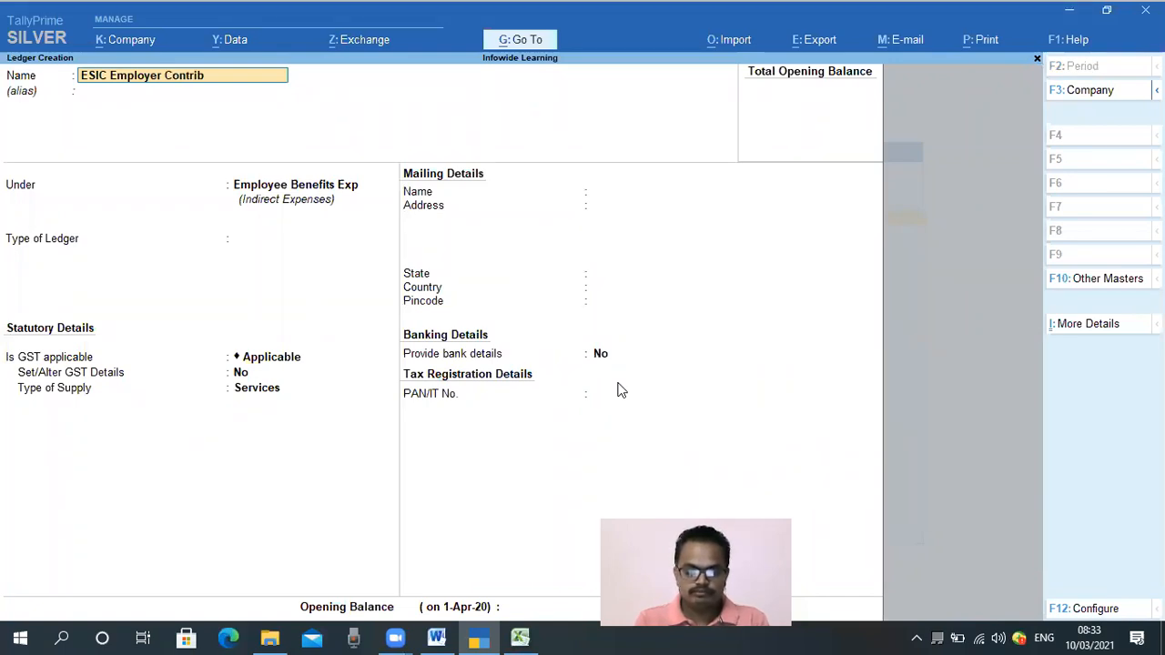
key(Return)
key(Return)
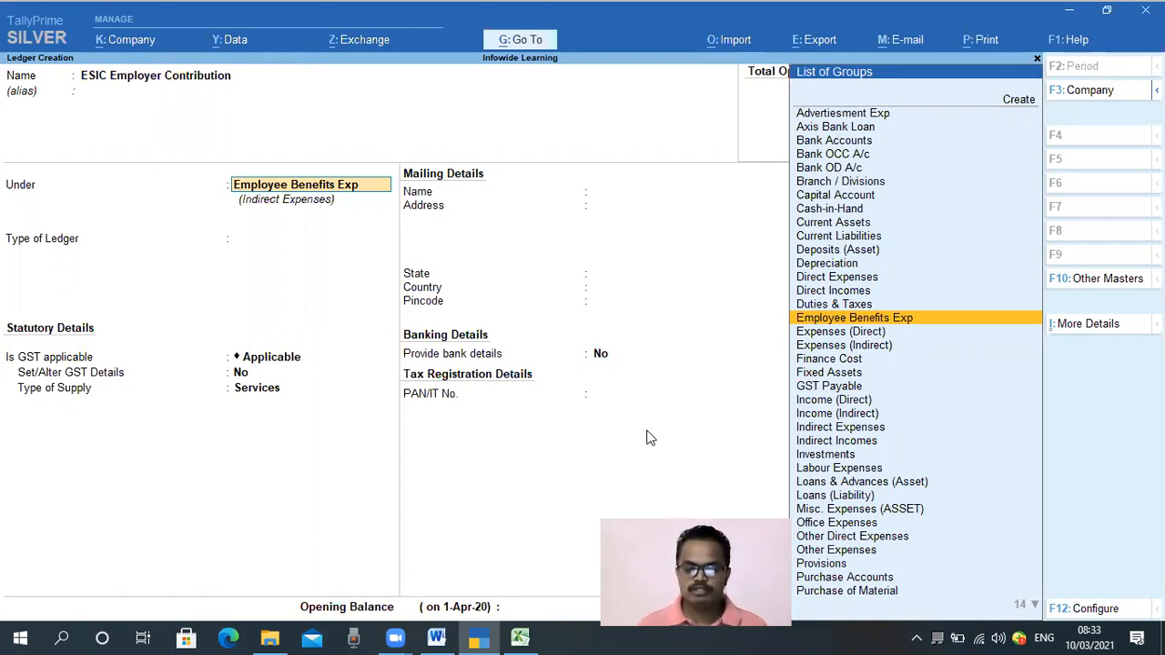
mouse_move(218, 168)
mouse_down()
mouse_move(244, 218)
mouse_move(375, 221)
mouse_move(392, 209)
mouse_up()
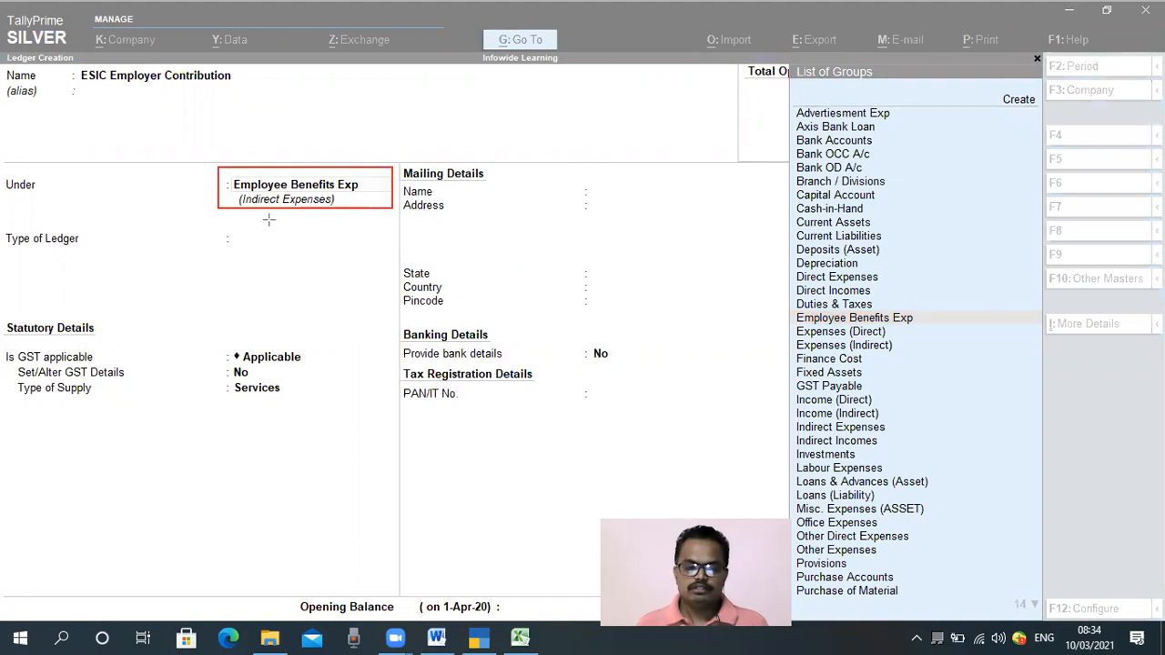
key(ctrl+z)
key(Escape)
click(323, 298)
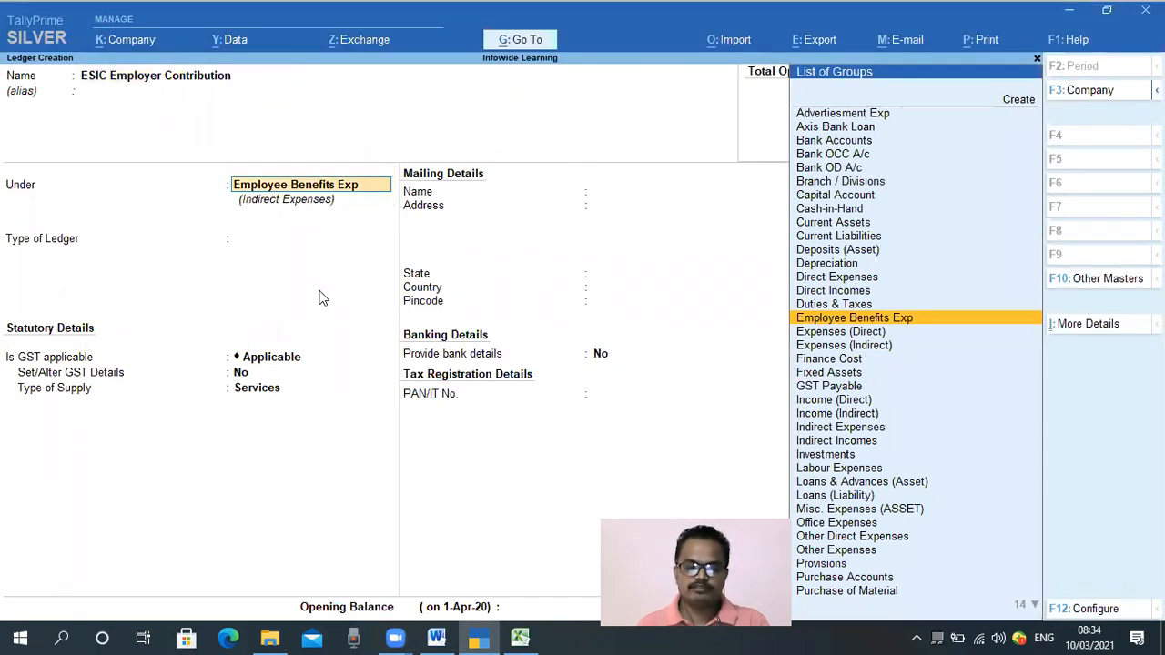
key(Return)
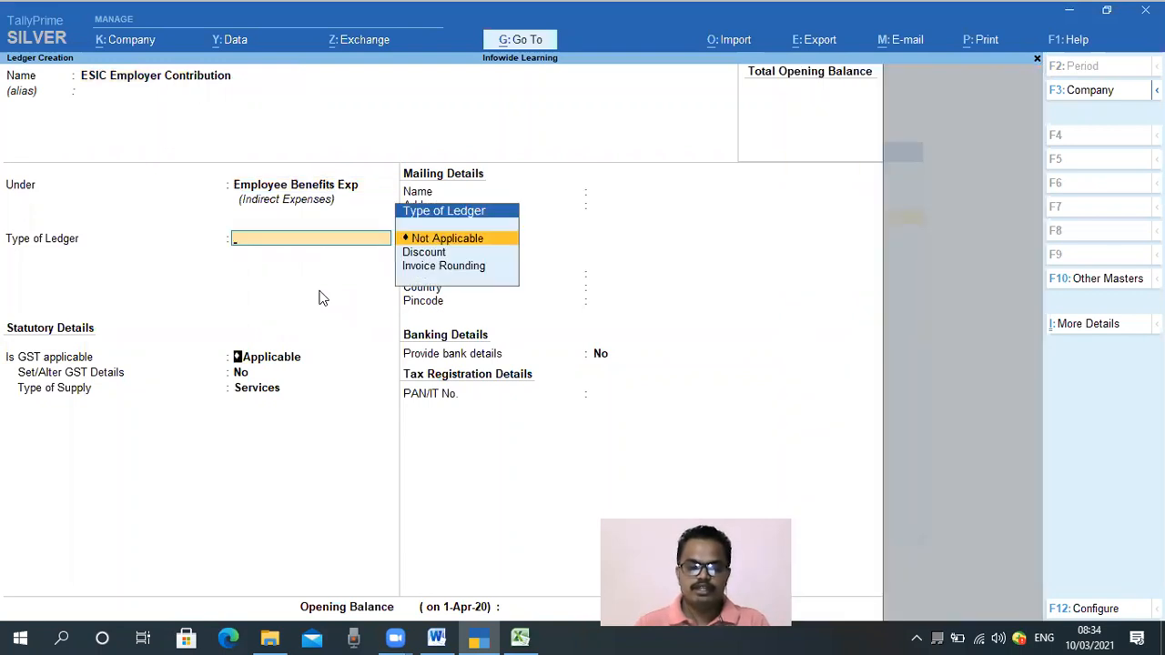
Set the ledger's type, GST applicability and assessable value calculation to Not Applicable, save it and close Master Creation
key(Return)
text(N)
key(Up)
key(Up)
key(Return)
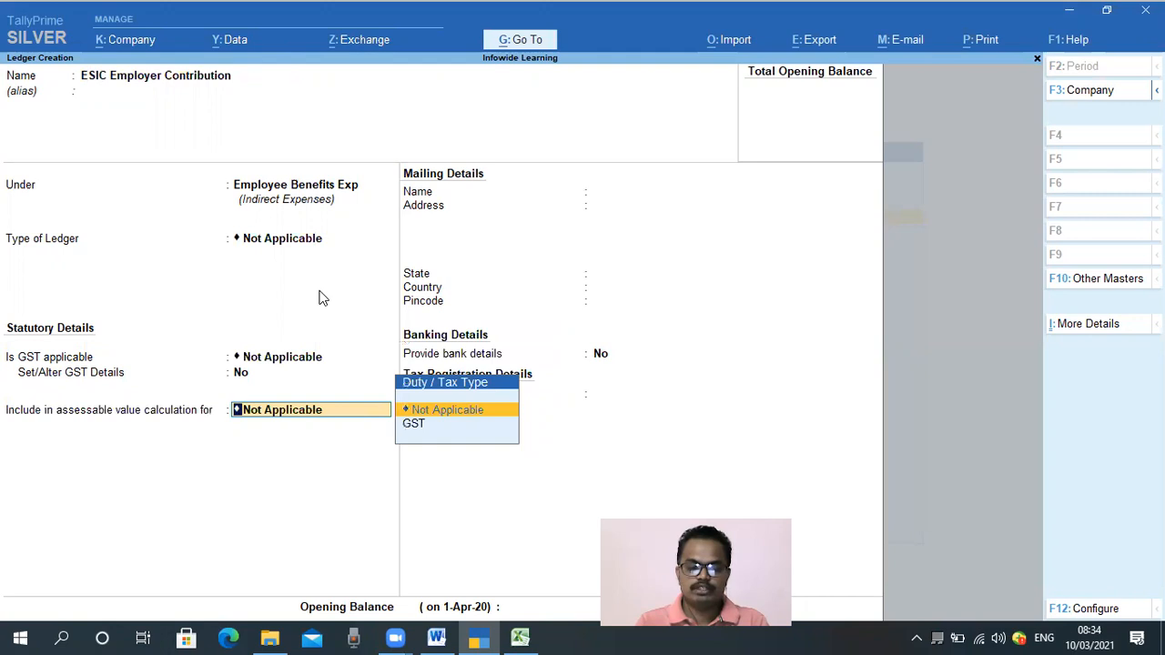
key(Return)
key(Return)
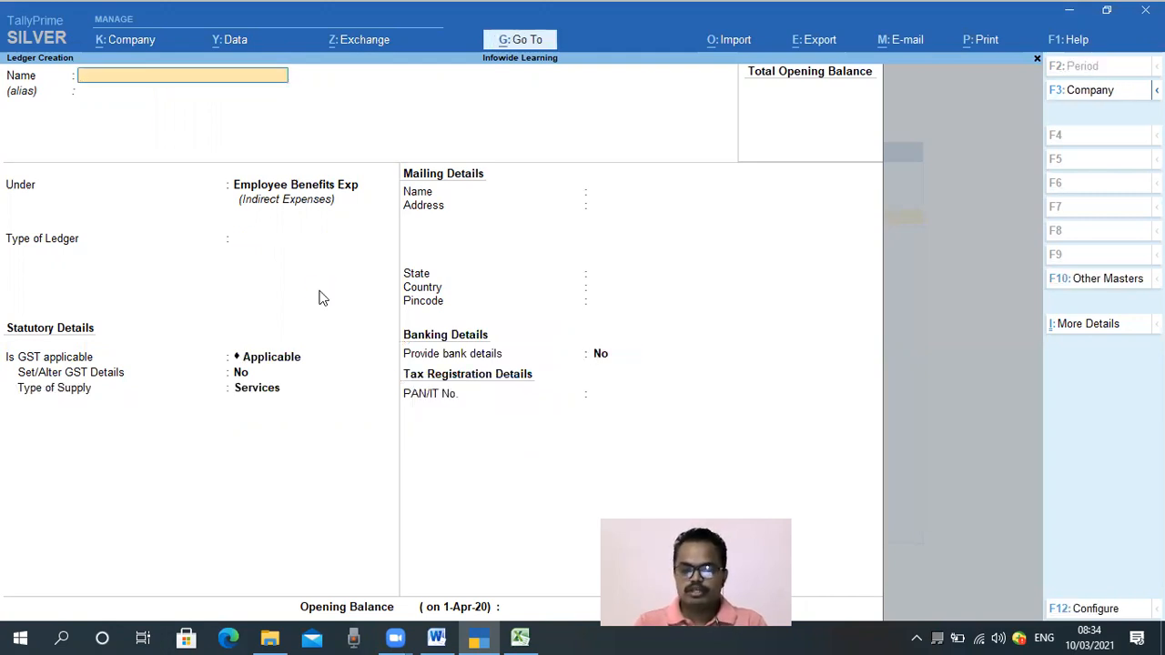
key(Escape)
key(Return)
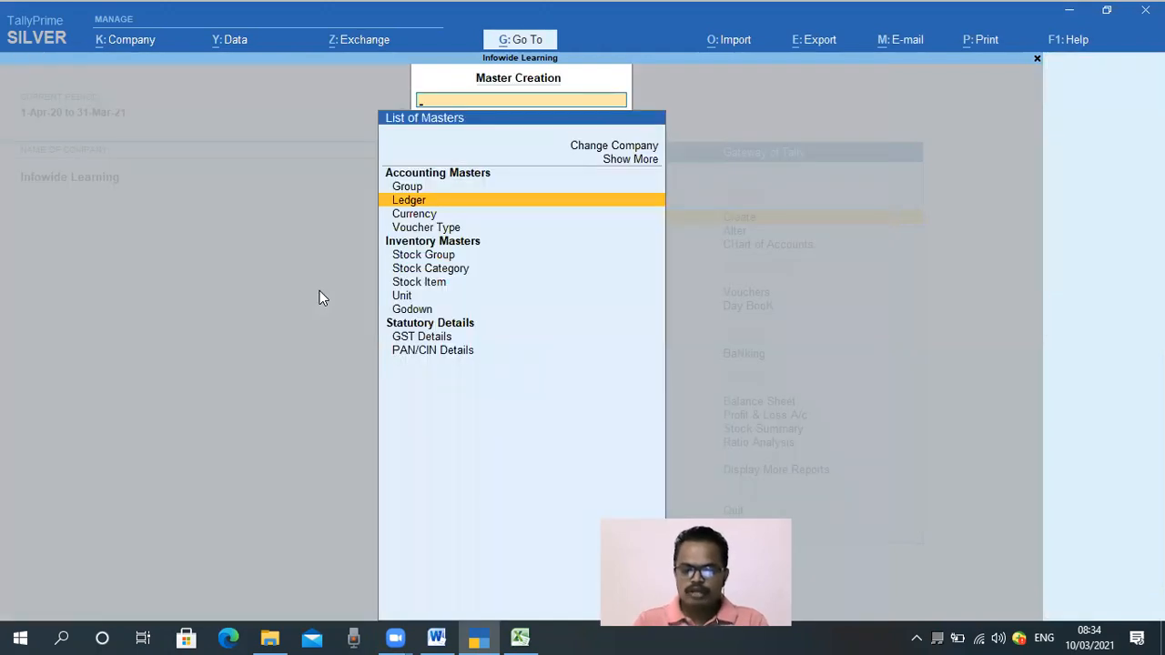
key(Escape)
key(Escape)
key(Escape)
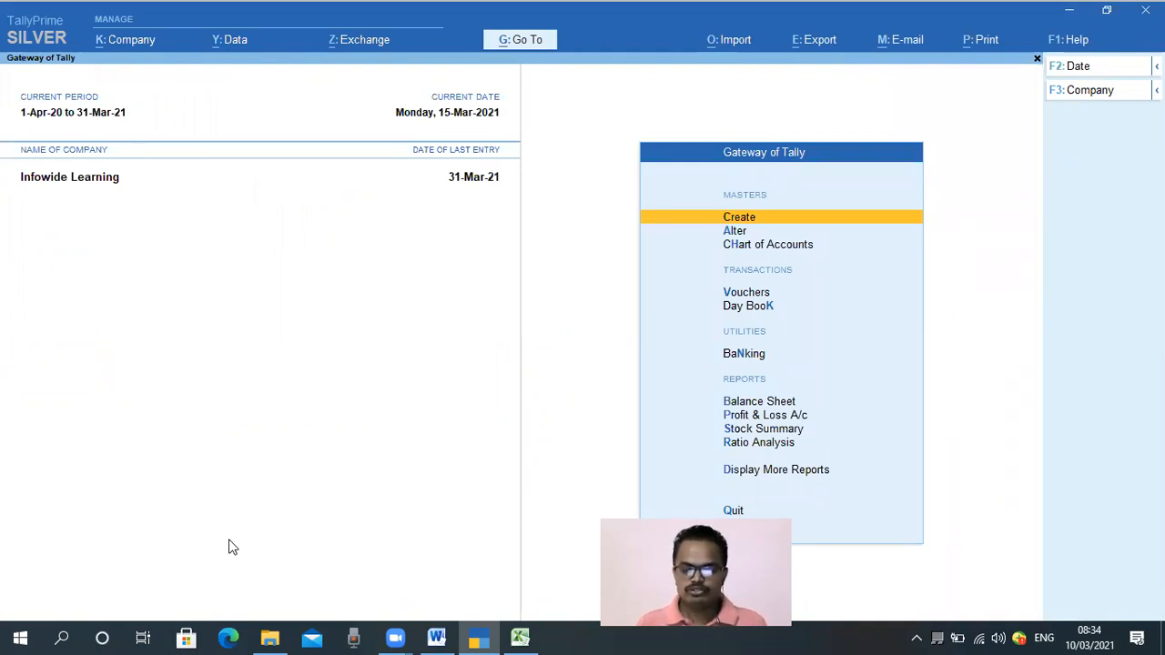
Check the ESIC sheet in Excel and the February salary voucher date in the Salary A/c ledger vouchers report
click(522, 637)
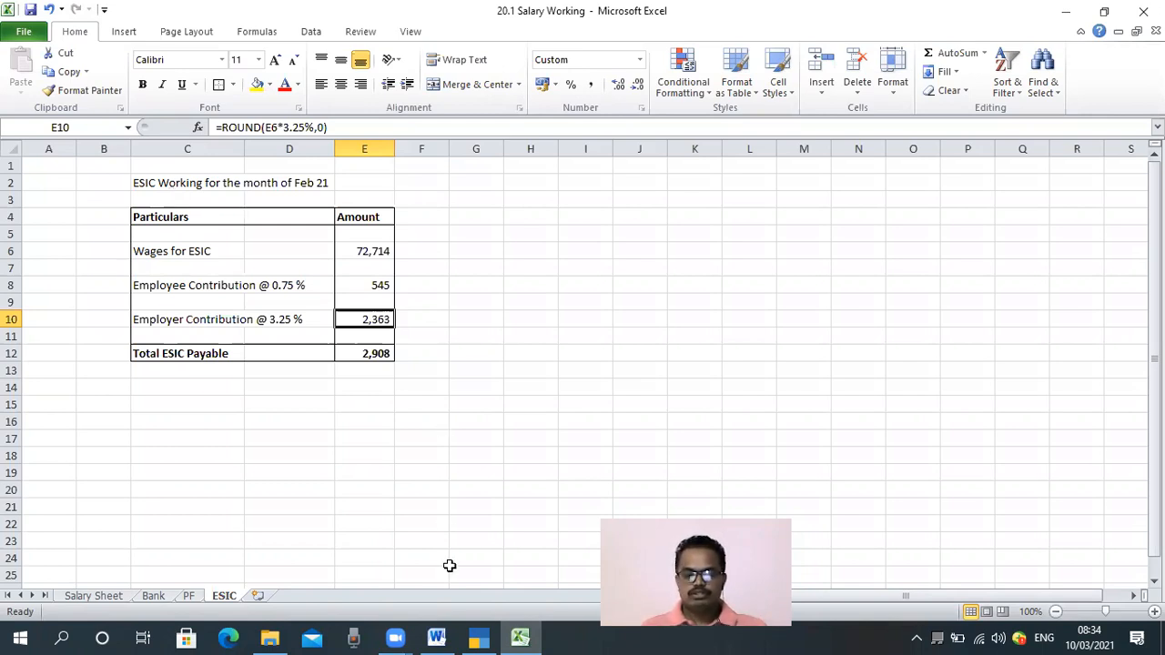
click(478, 637)
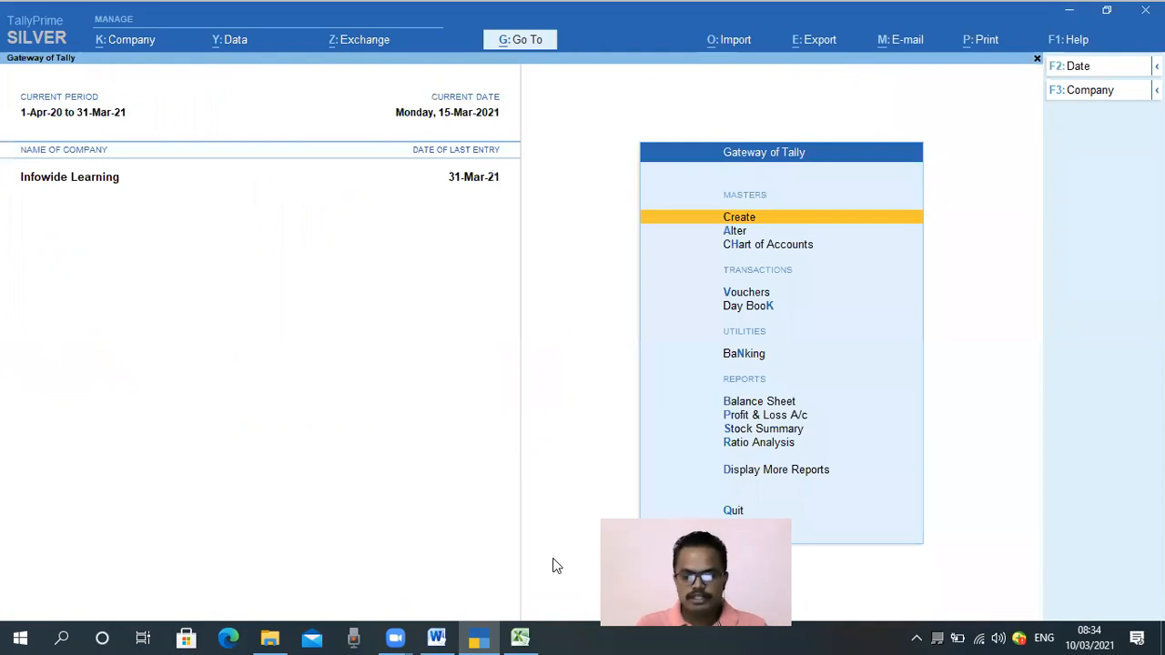
text(dalSala)
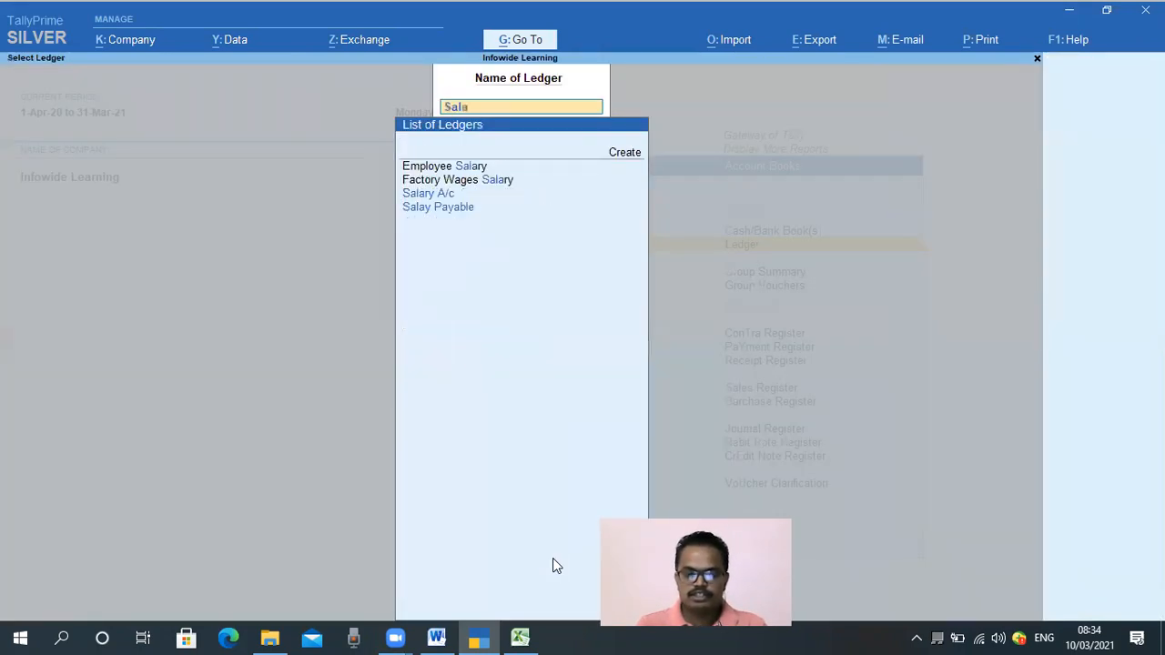
key(Up)
key(Up)
key(Return)
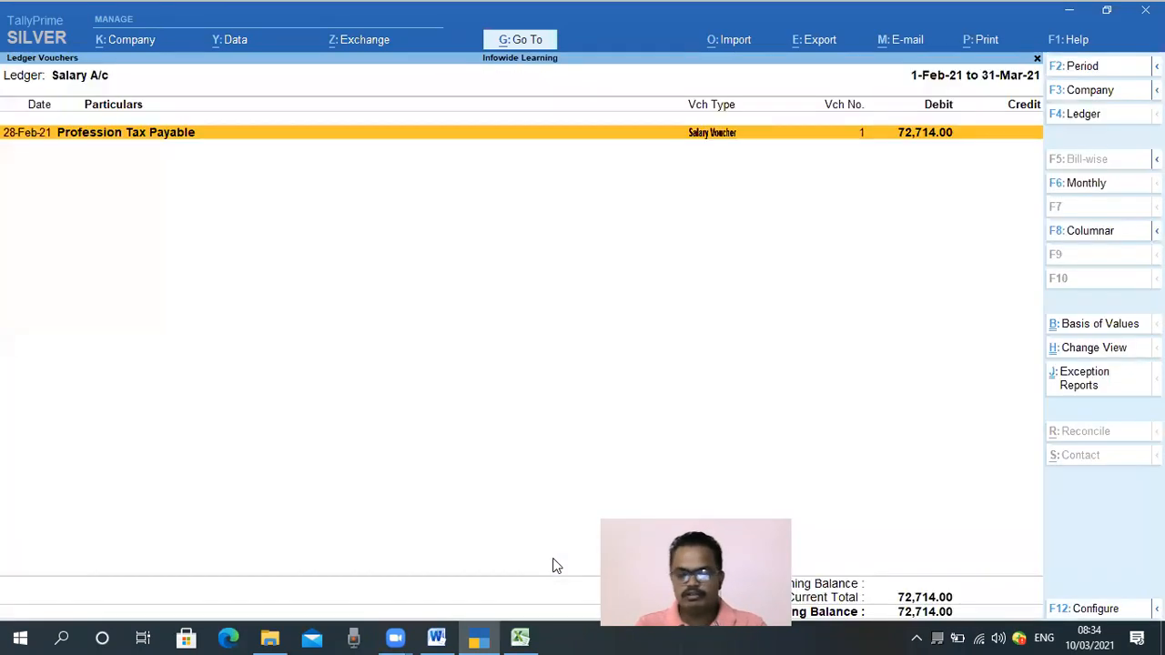
mouse_move(520, 637)
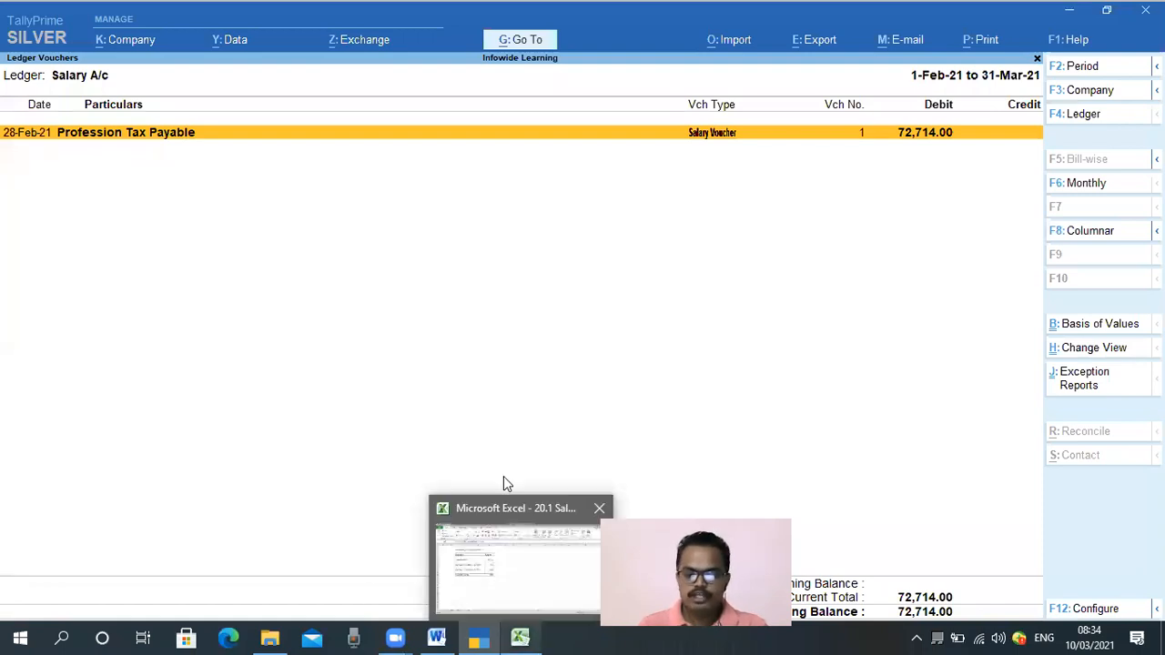
mouse_move(2, 108)
mouse_down()
mouse_move(39, 148)
mouse_move(59, 151)
mouse_up()
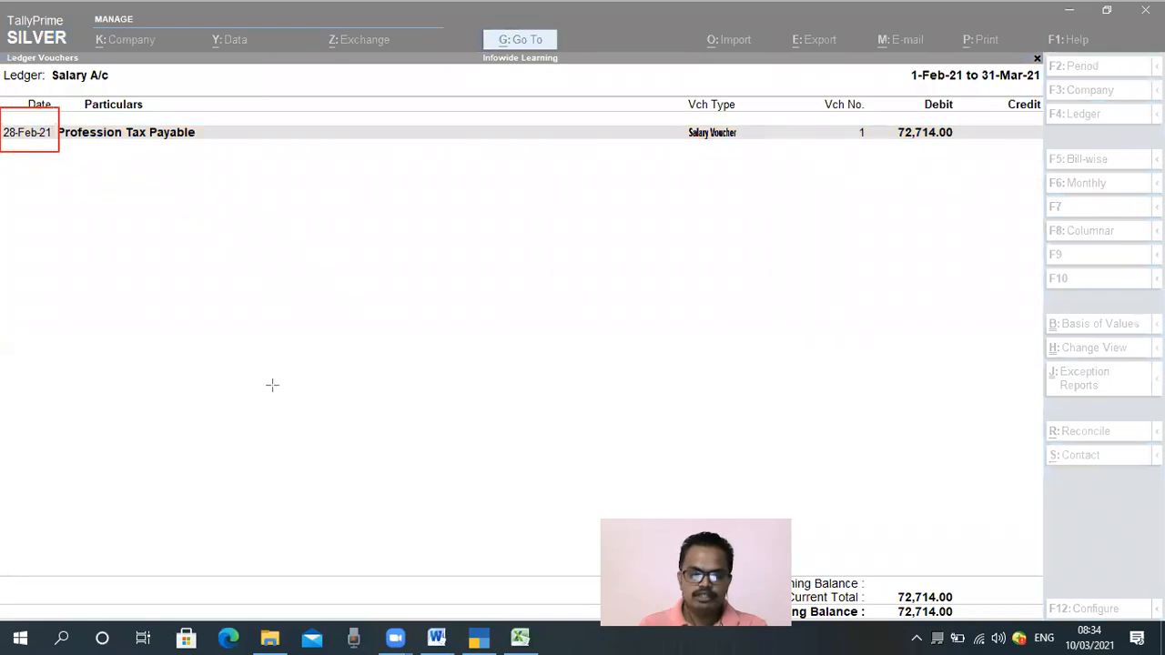
key(ctrl+z)
key(Escape)
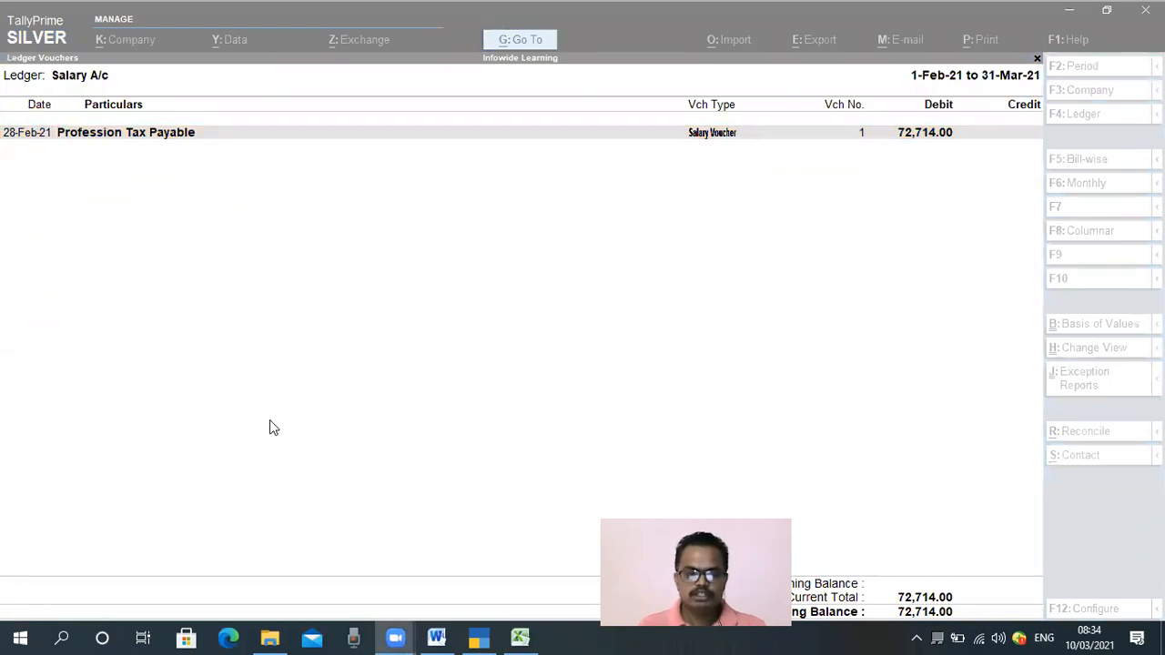
click(269, 420)
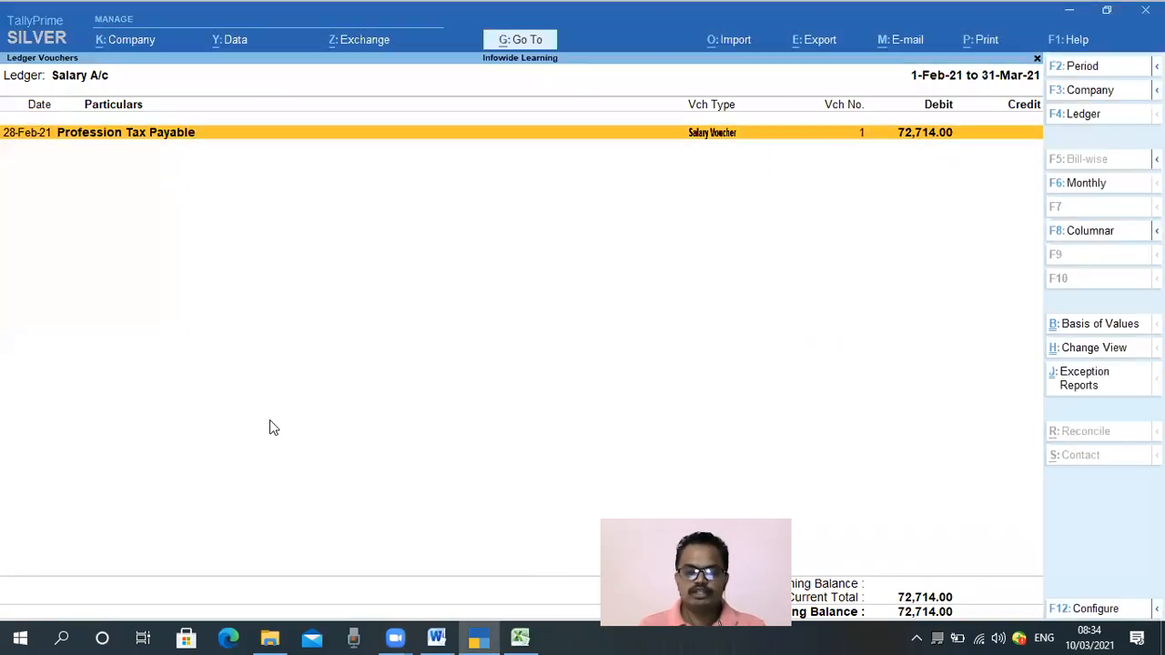
key(Escape)
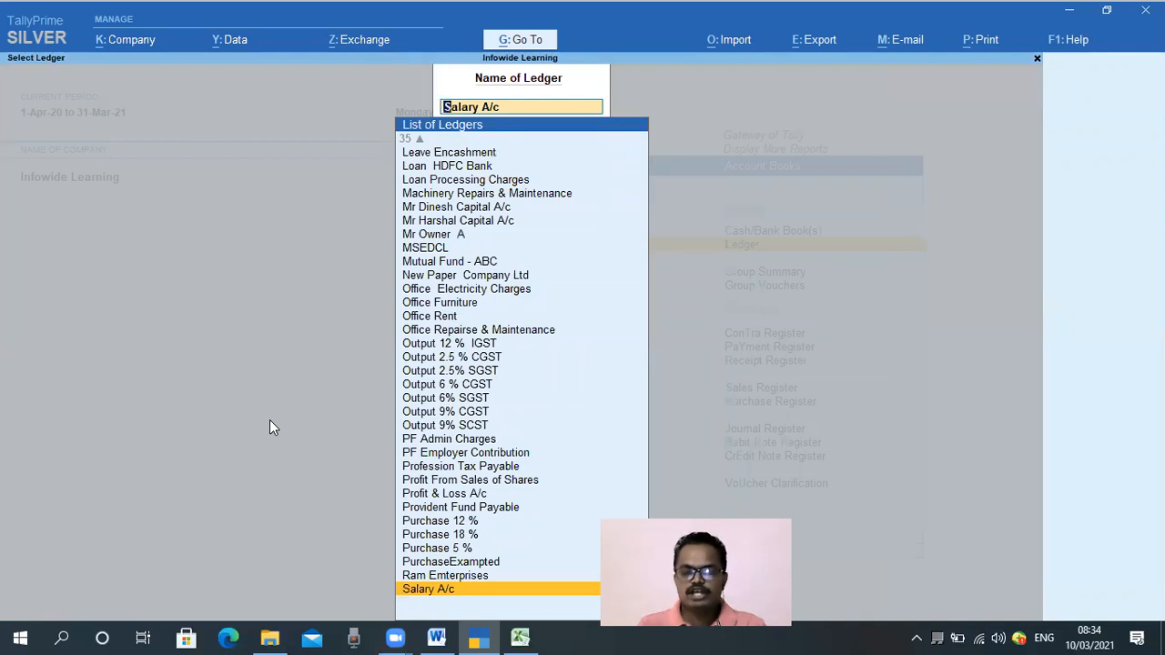
key(Escape)
key(Escape)
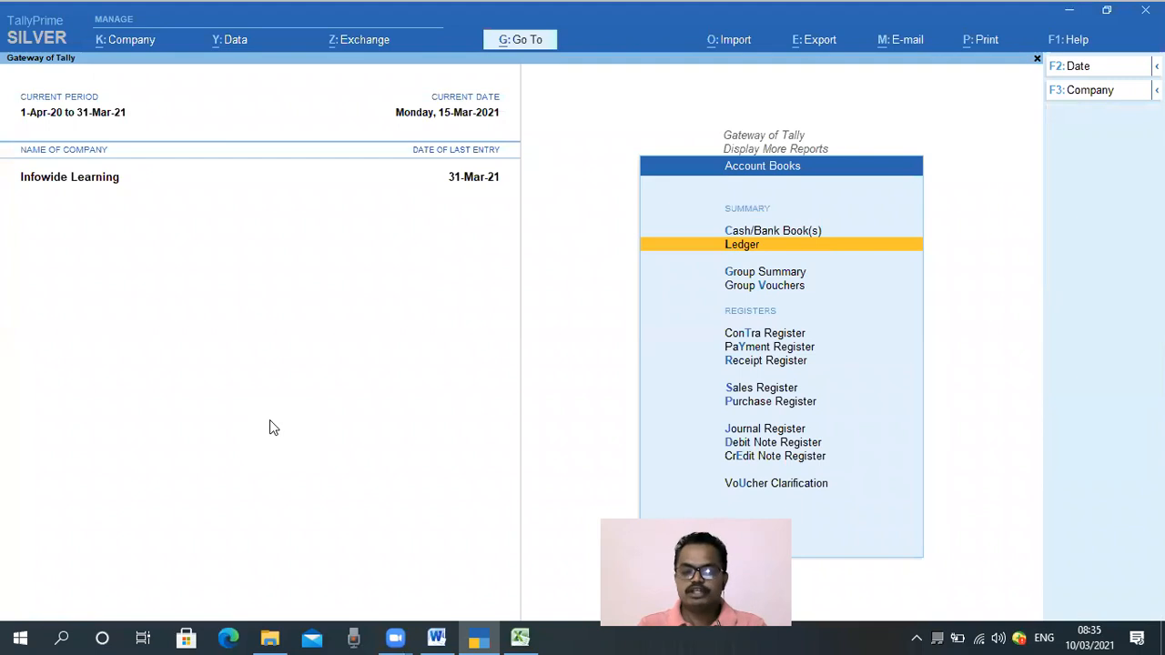
key(Escape)
key(Escape)
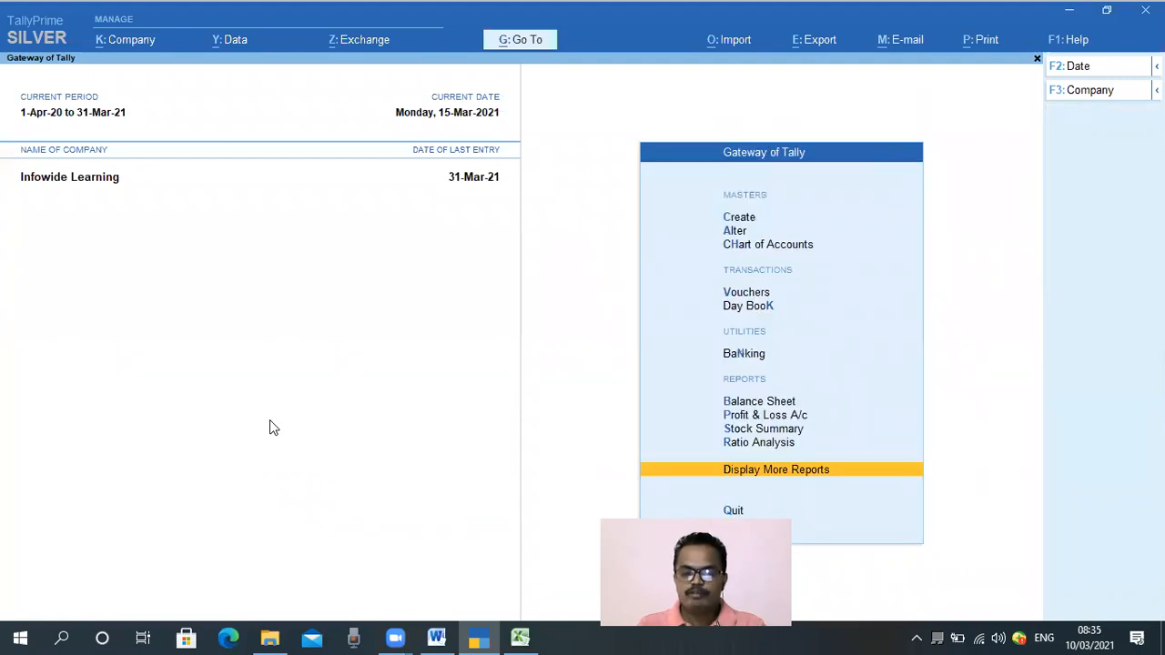
Open voucher entry and switch the voucher type to Journal
key(Up)
key(Up)
key(Up)
key(Up)
key(Up)
key(Up)
key(Up)
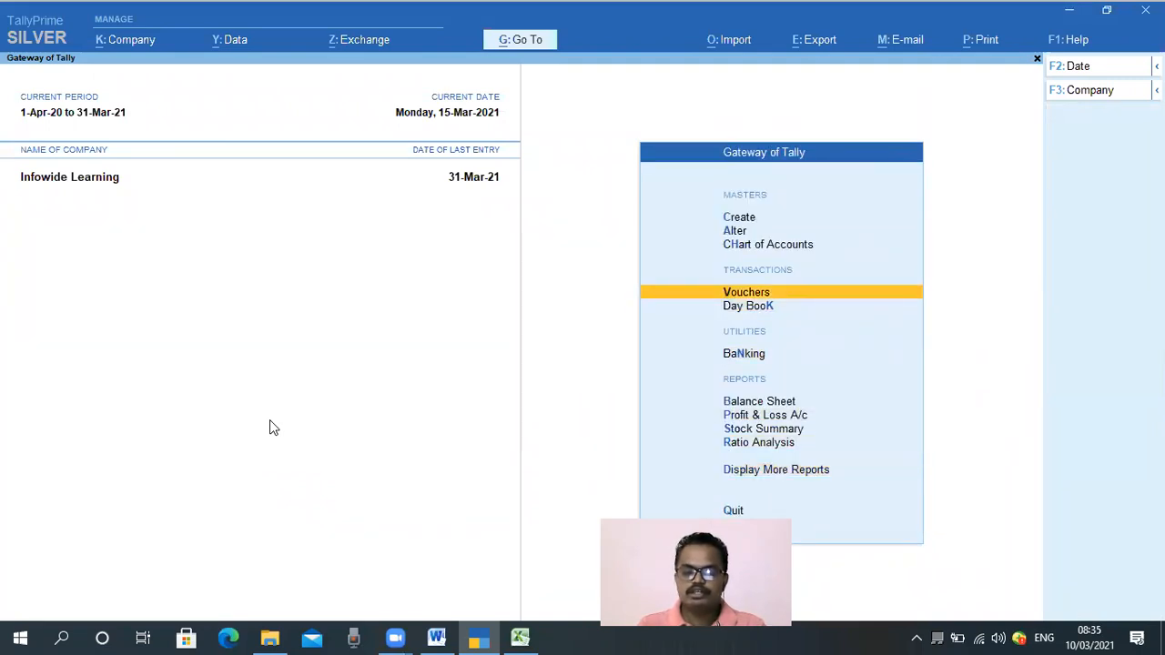
key(Return)
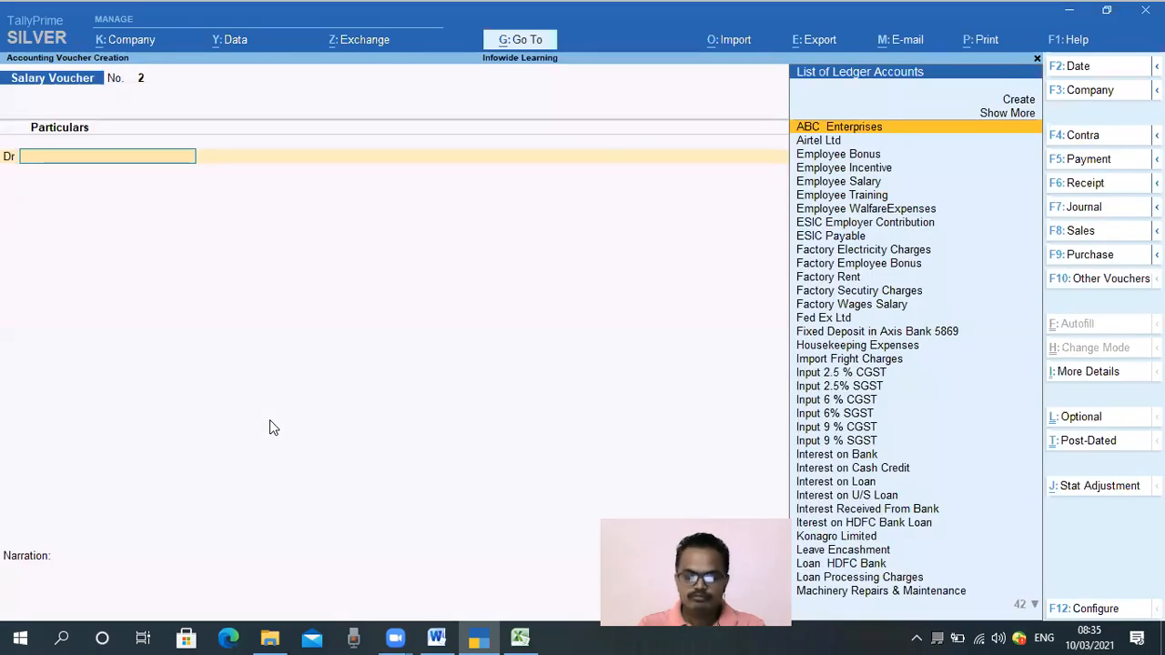
key(F7)
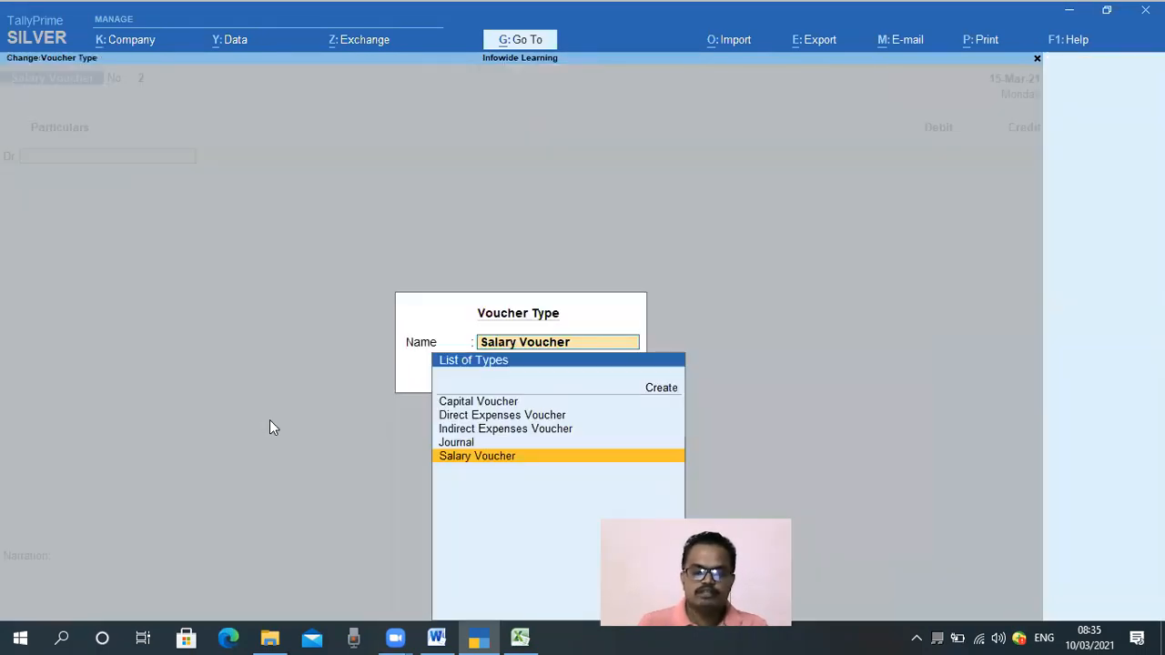
key(Up)
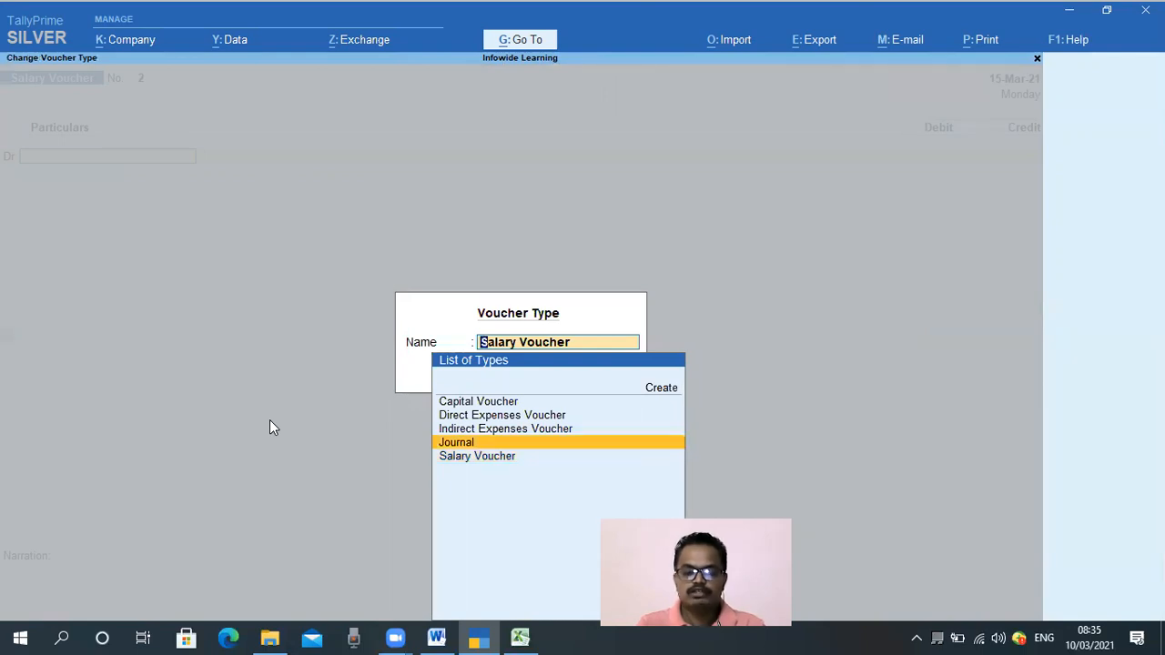
key(Return)
Set the journal voucher date to 28-2 (28-Feb-21)
key(F2)
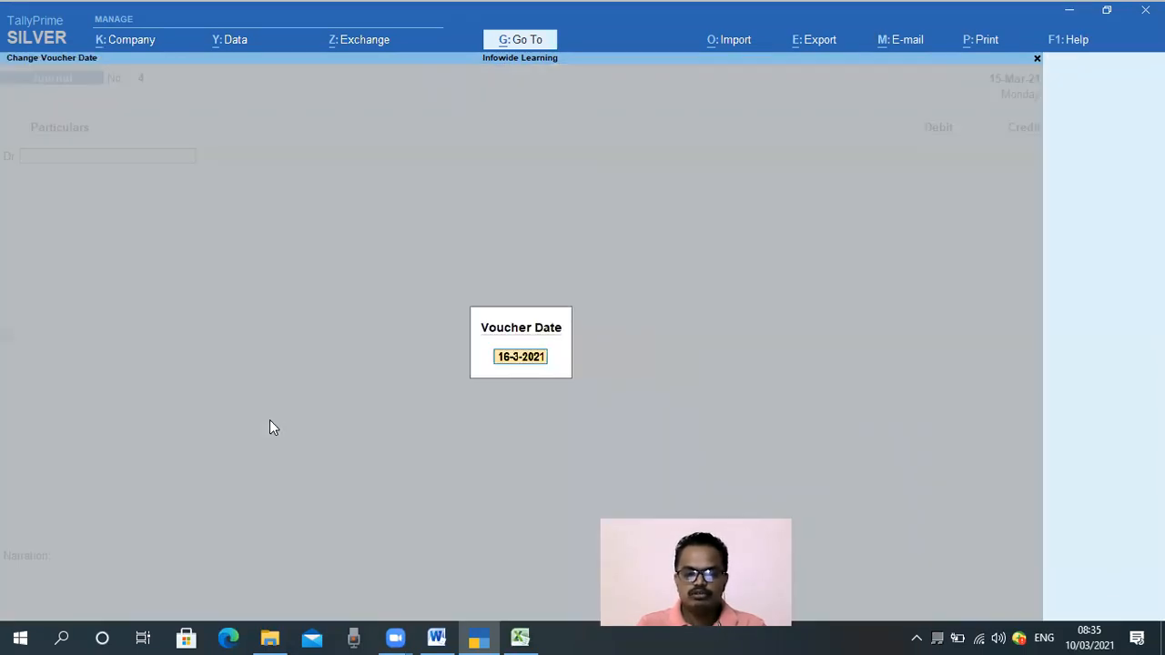
text(28.2)
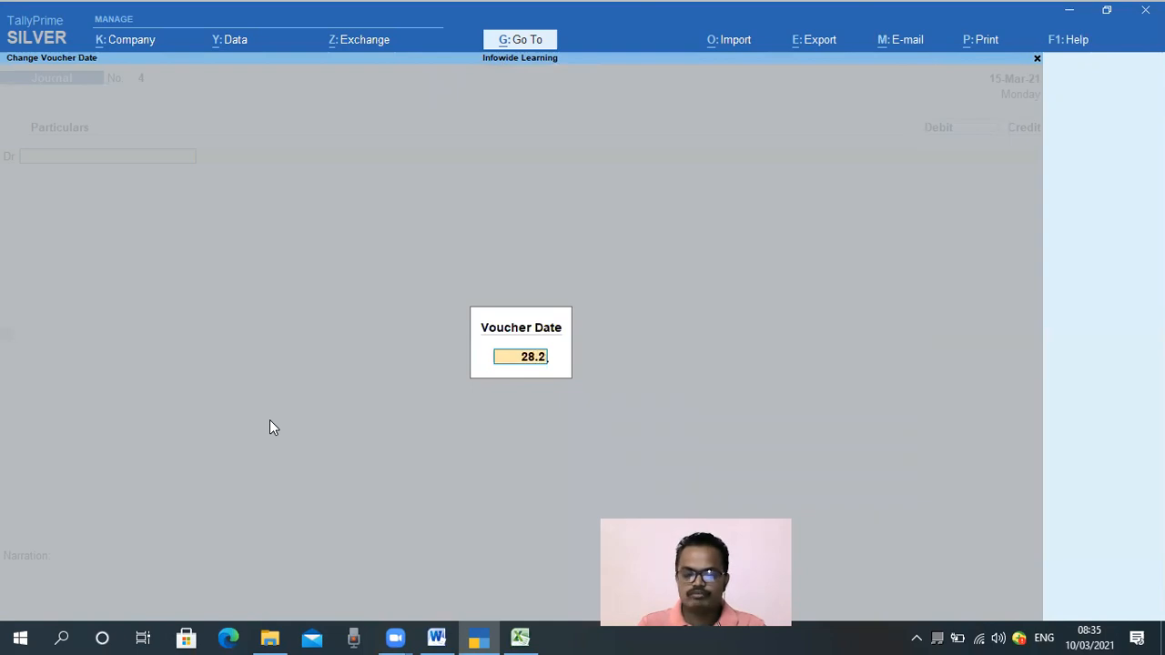
key(Return)
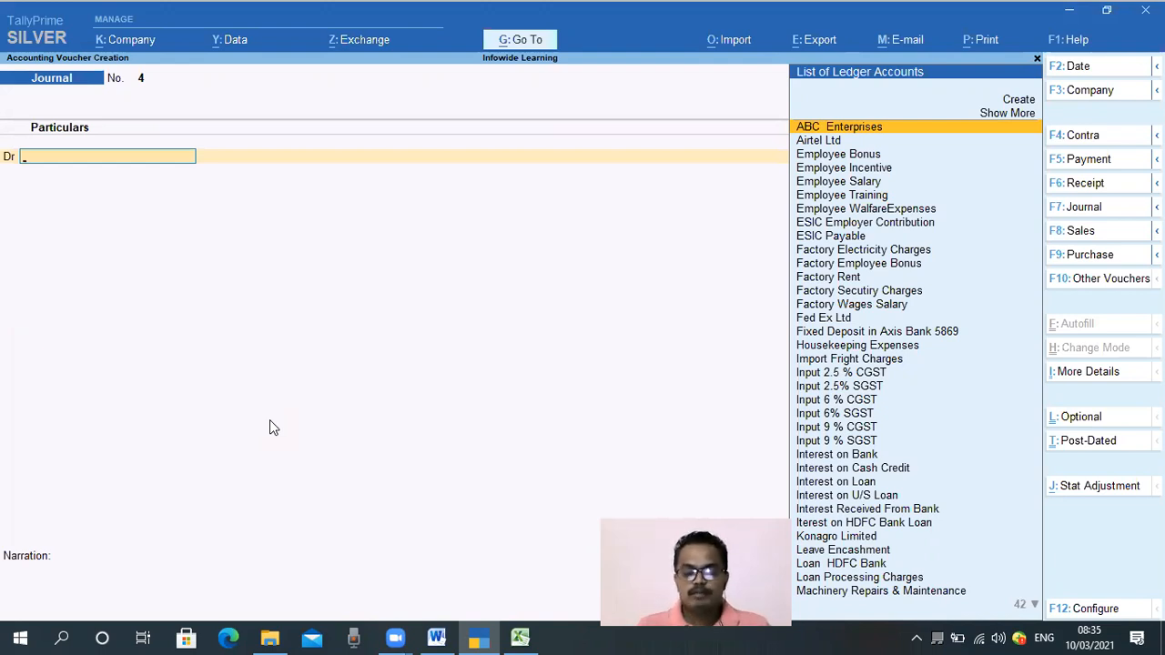
Debit ESIC Employer Contribution with 2,363, taking the employer contribution amount from the Excel ESIC working
text(E)
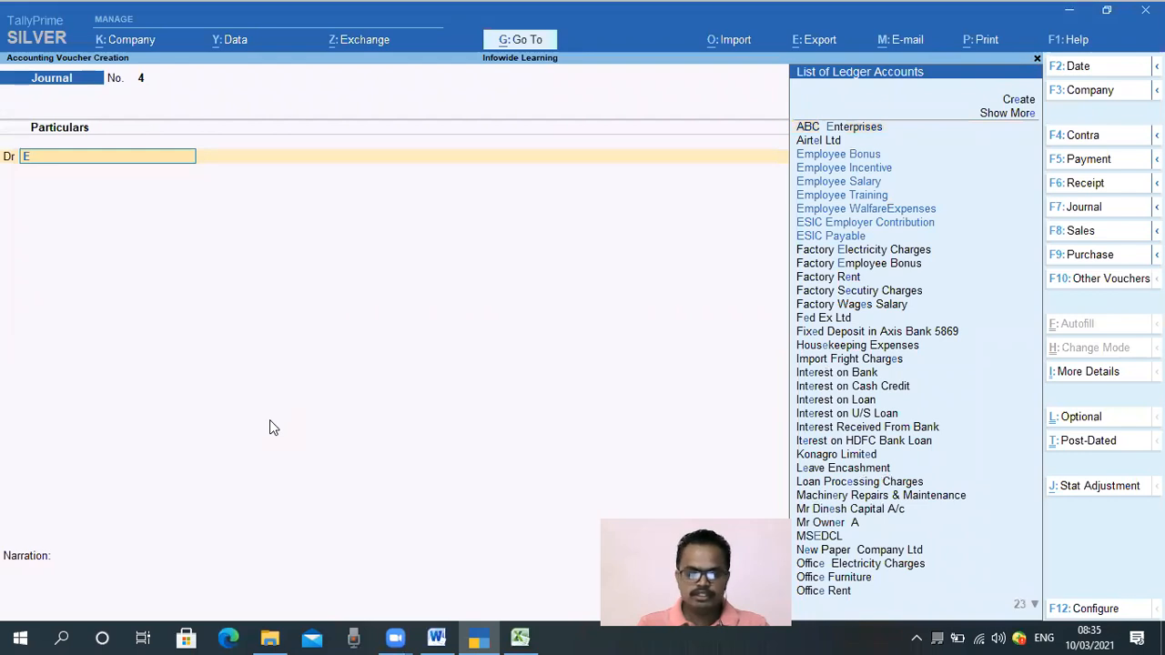
text(sic)
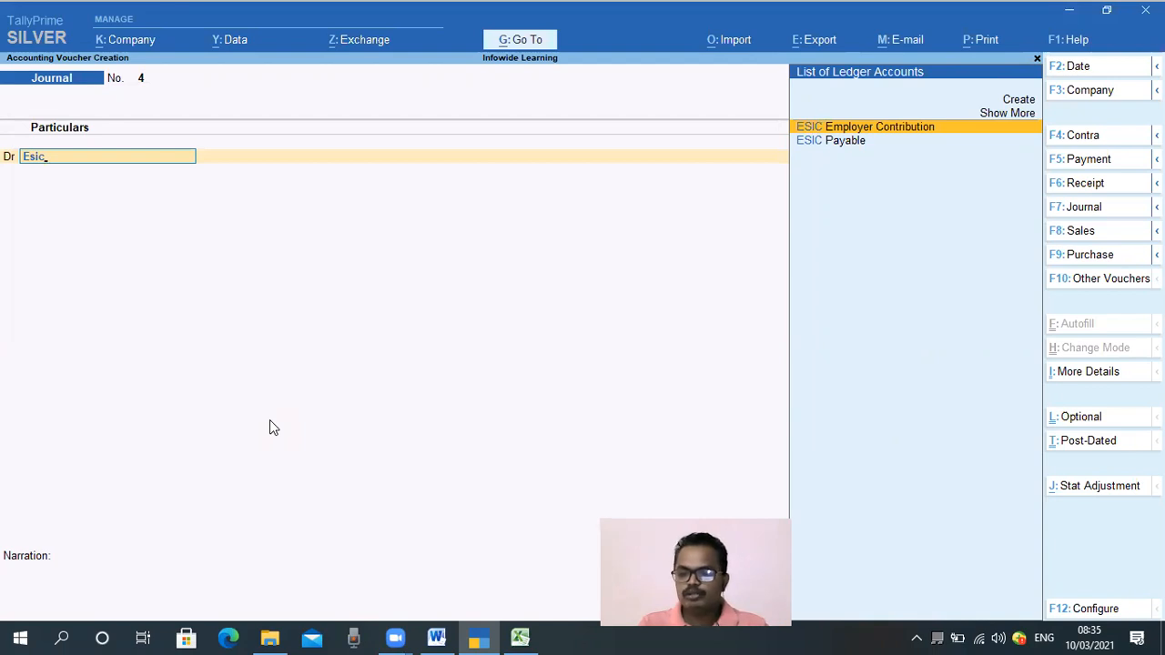
key(Return)
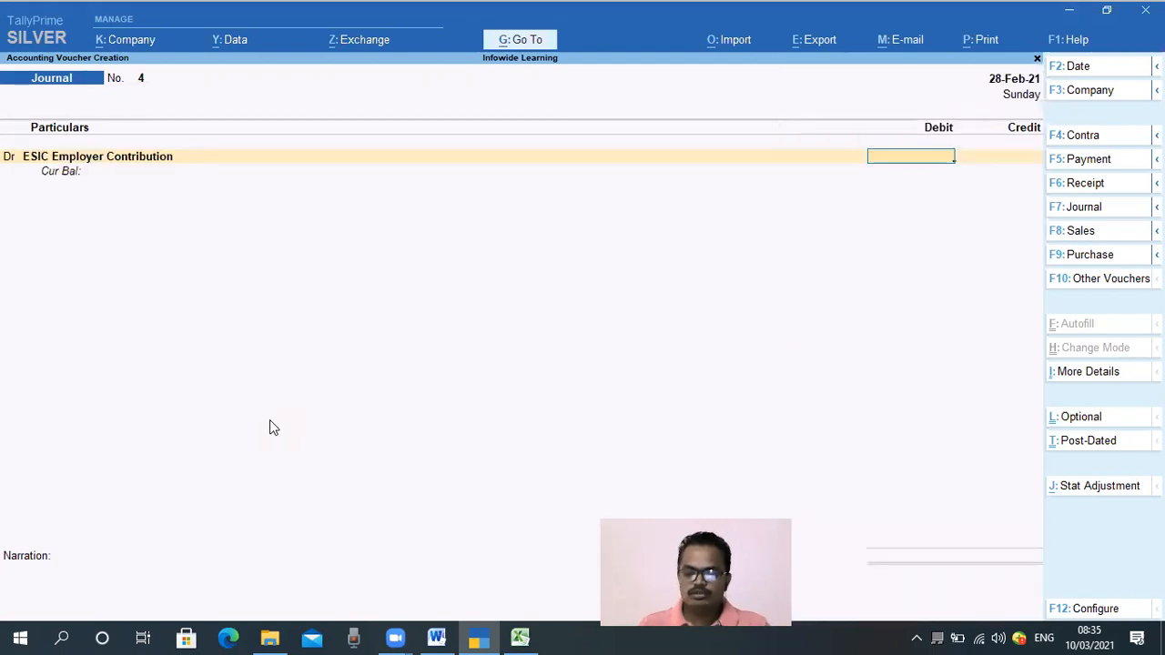
mouse_move(521, 637)
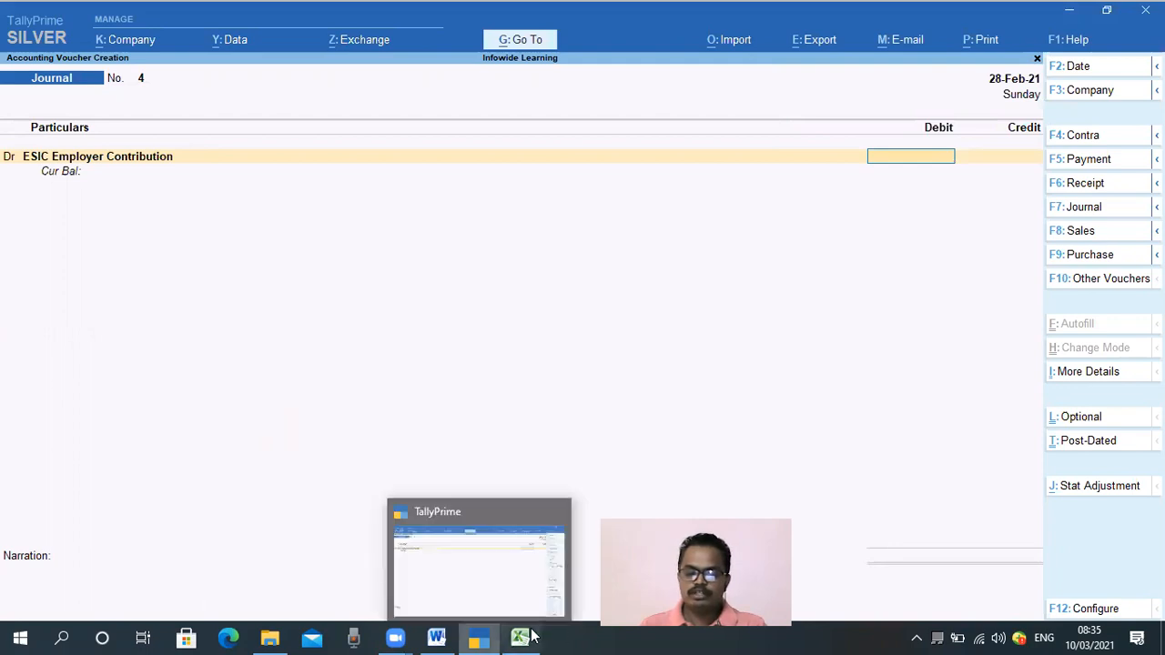
click(476, 538)
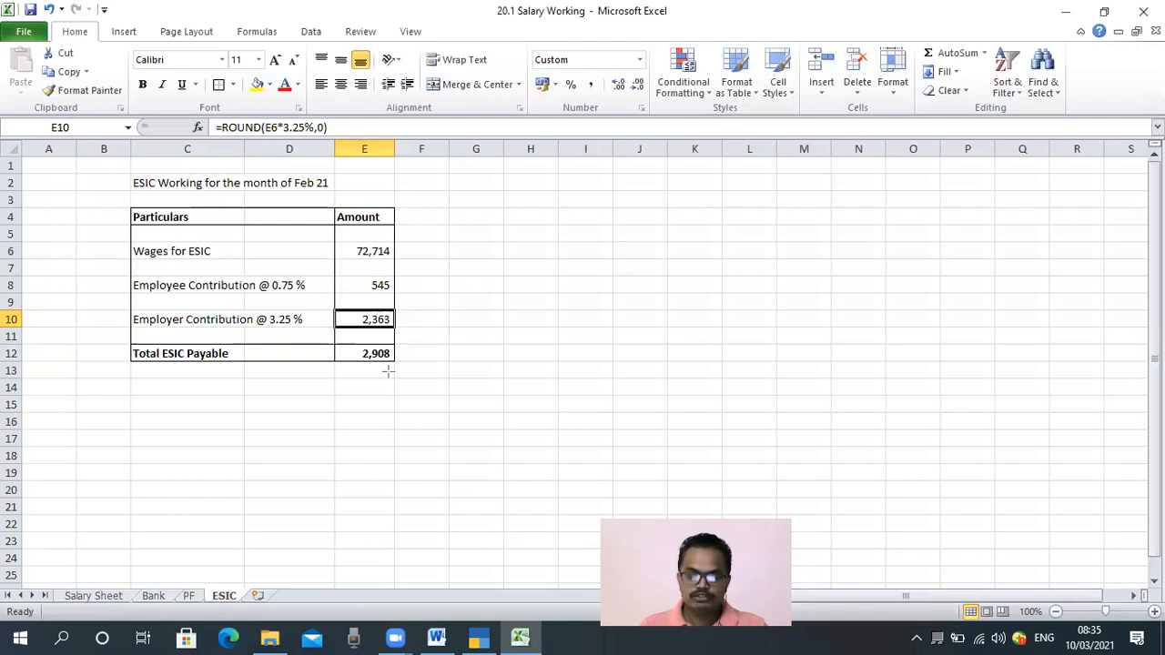
drag(111, 313, 408, 329)
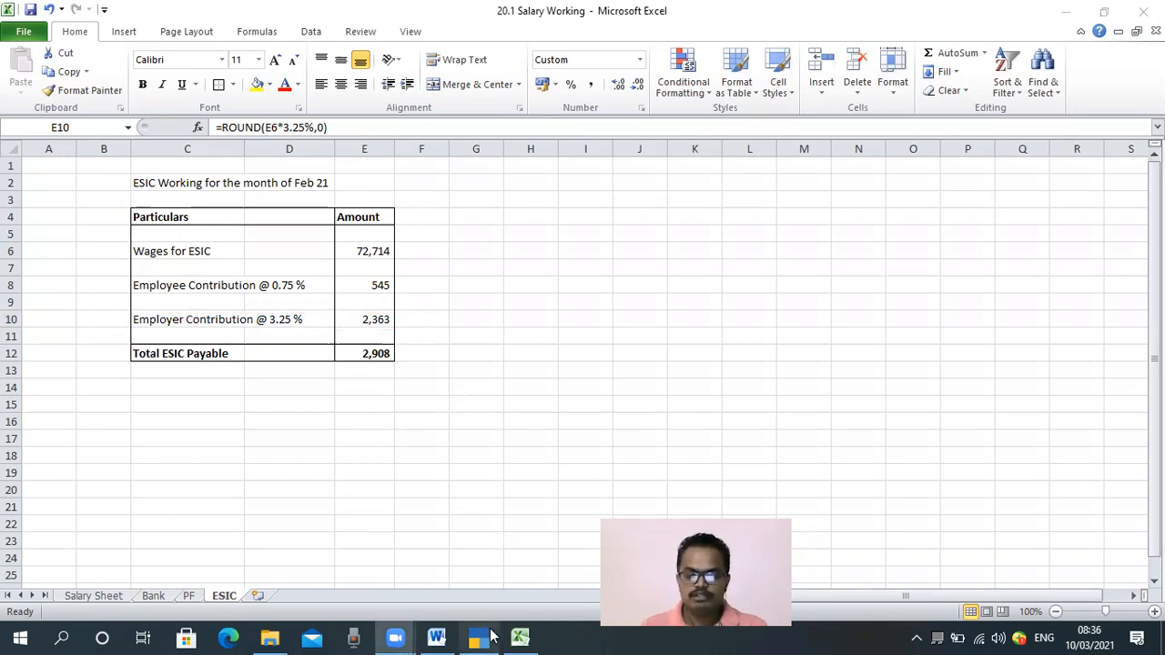
click(478, 637)
text(2,363)
key(Return)
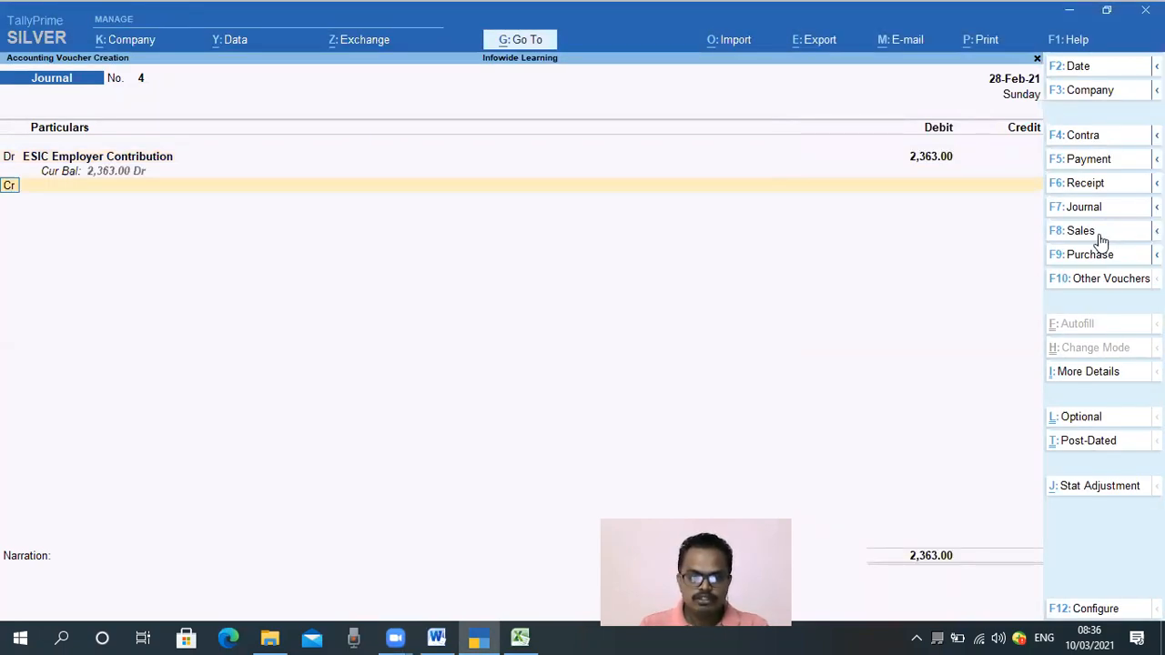
Credit ESIC Payable with the matching 2,363
key(Return)
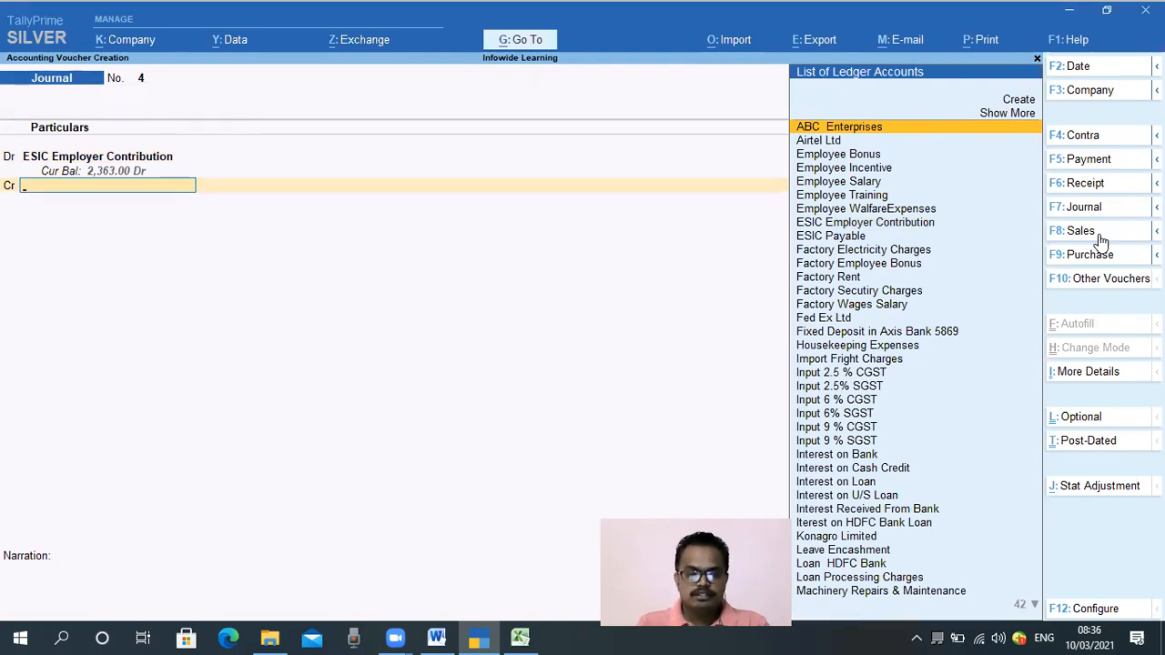
text(ec)
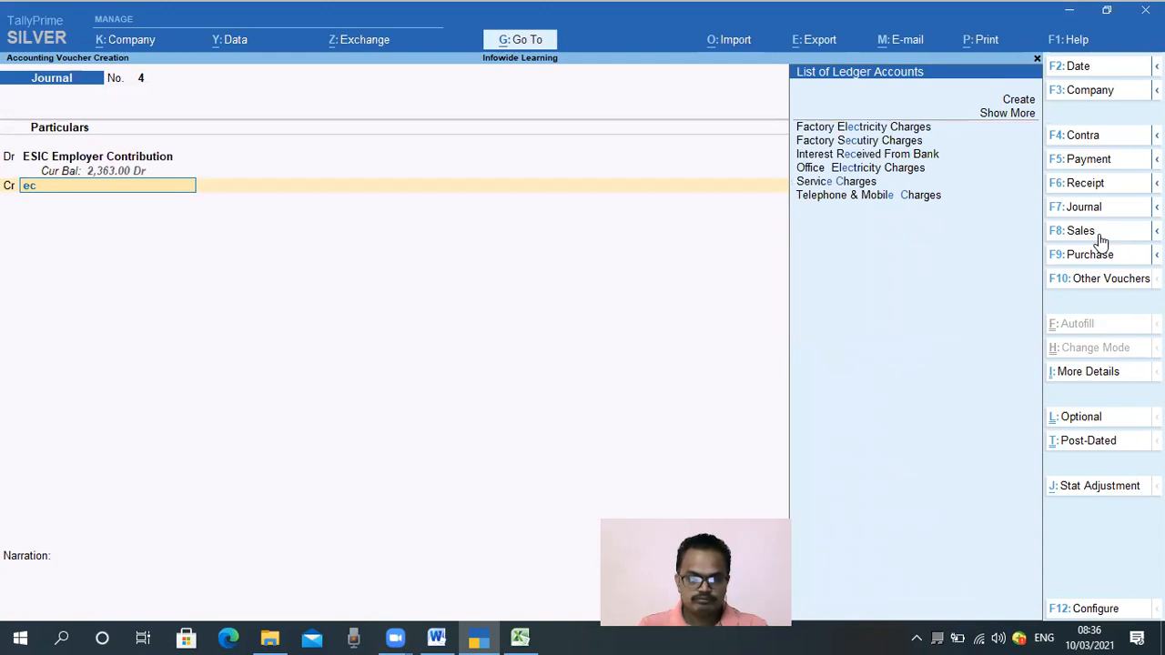
key(BackSpace)
key(BackSpace)
text(esic)
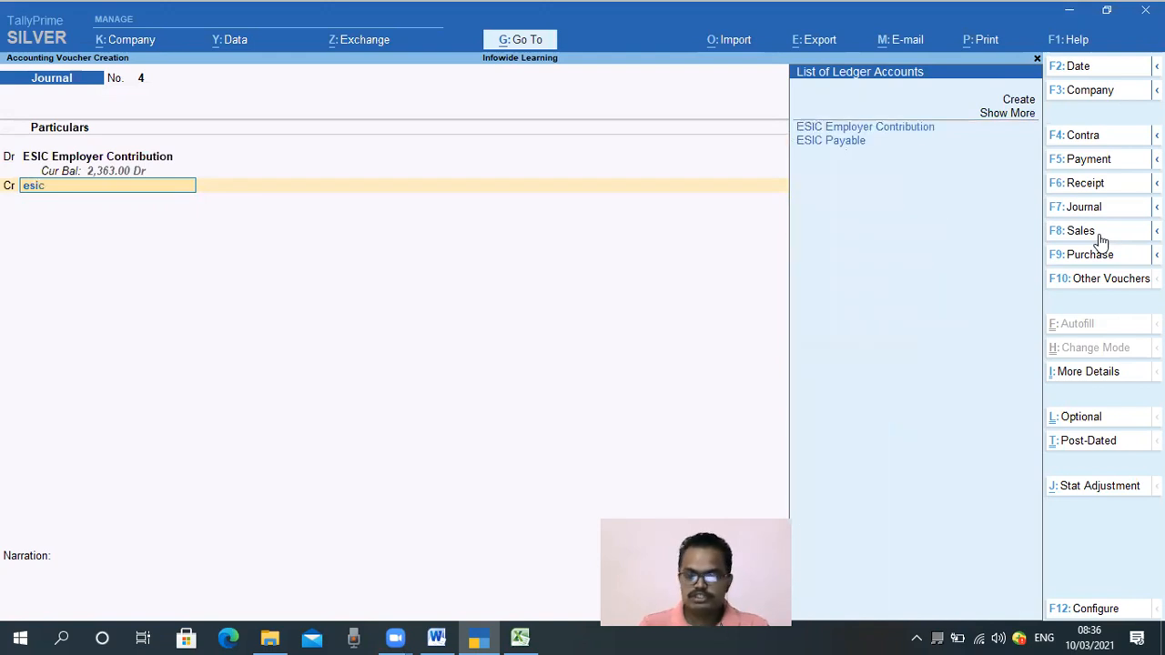
key(Down)
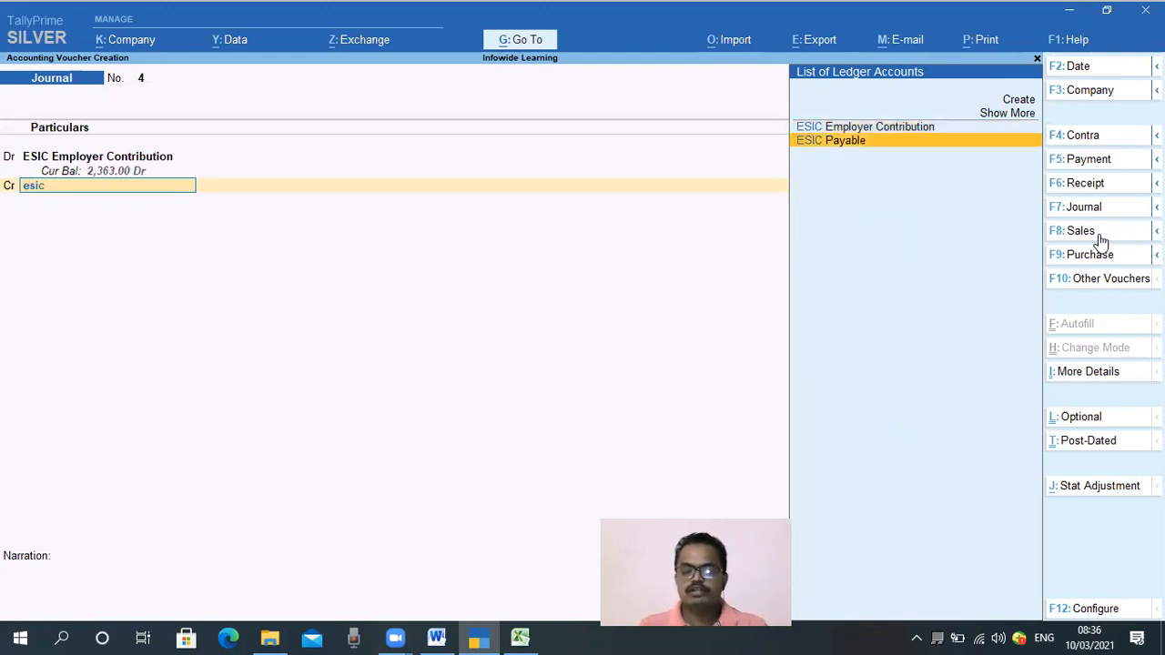
key(Return)
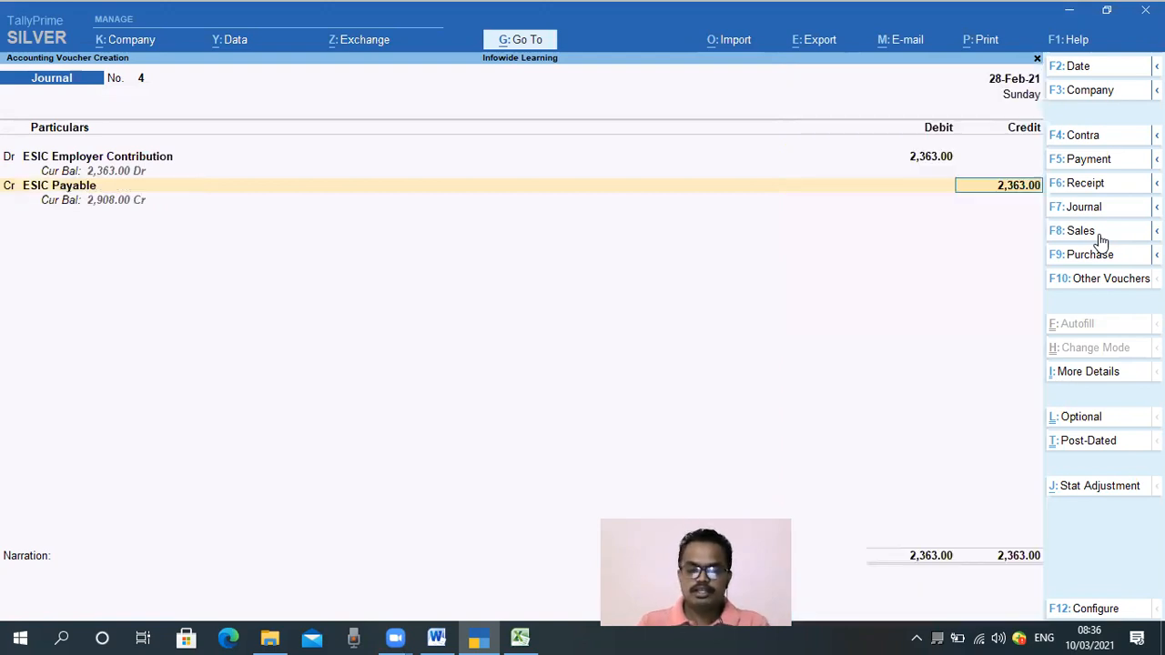
key(Return)
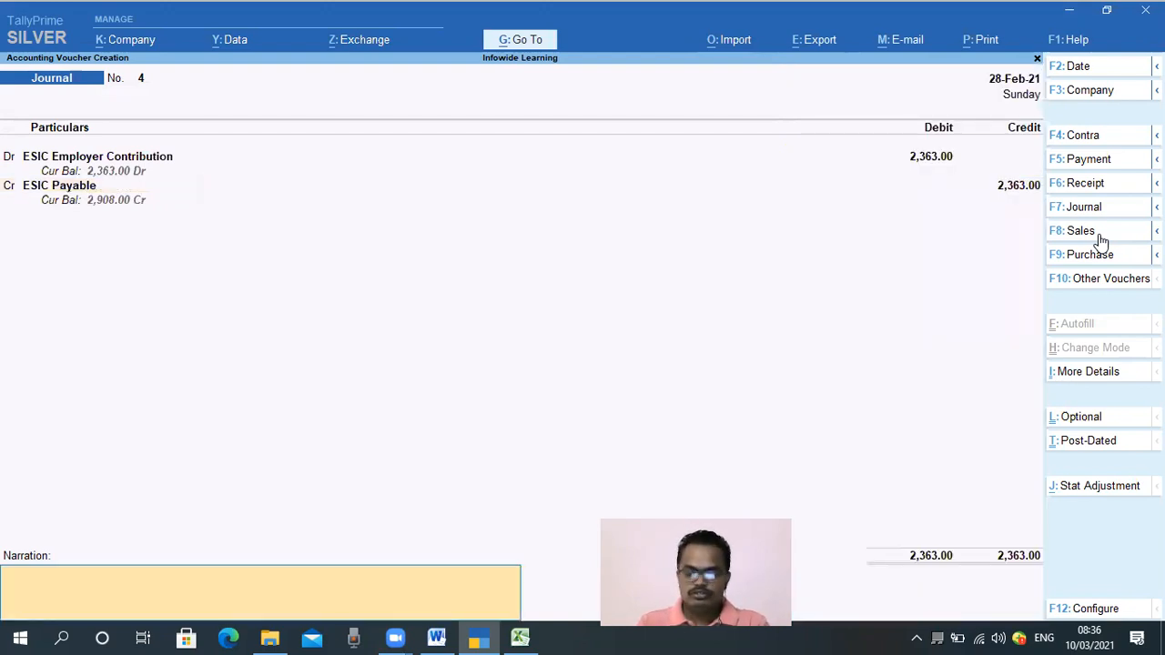
Enter the narration "Being ESIC employer Contribution for the month of Feb 21" and save the journal voucher
text(Ebing)
key(BackSpace)
key(BackSpace)
key(BackSpace)
key(BackSpace)
key(BackSpace)
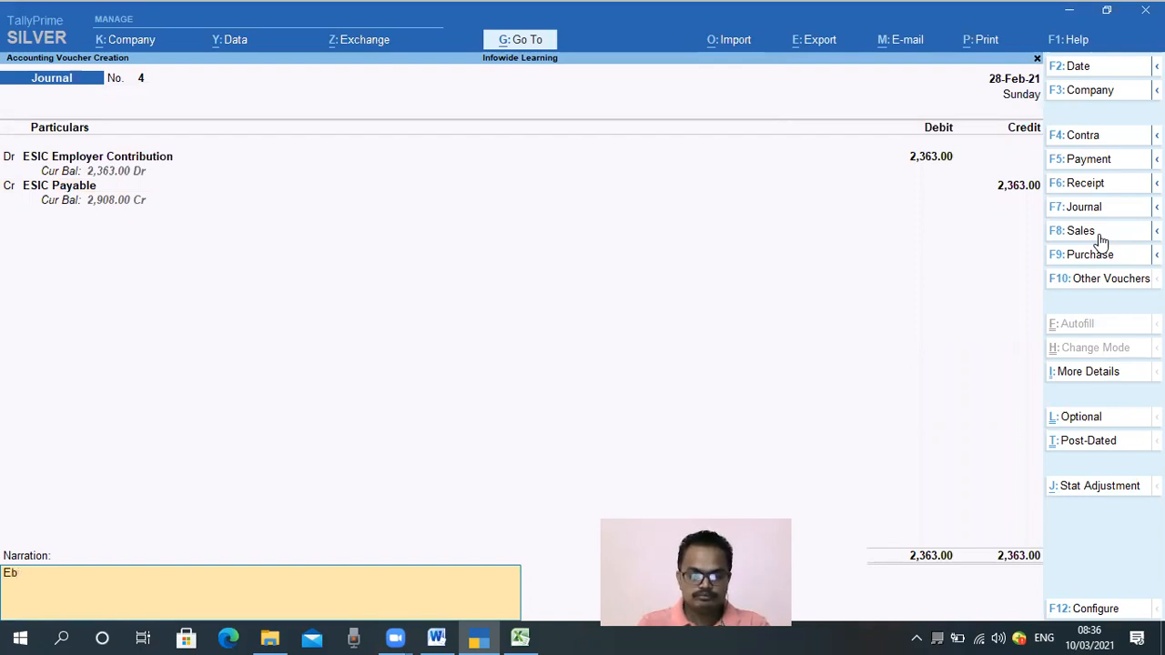
text(Being)
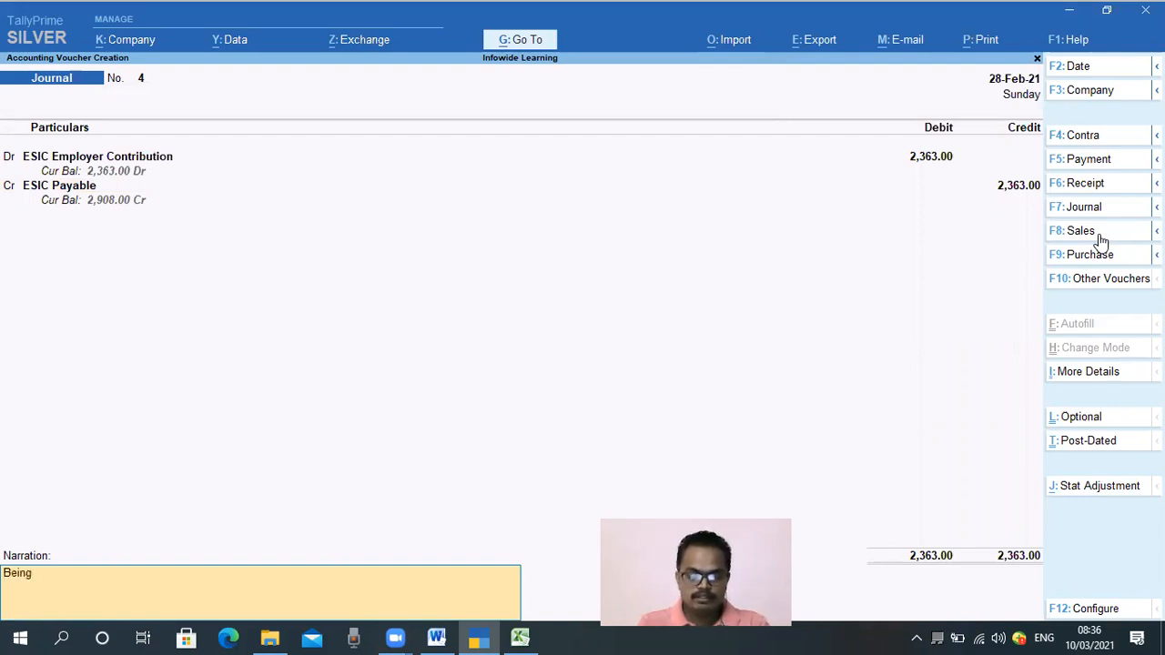
text( E)
text(SIC employe)
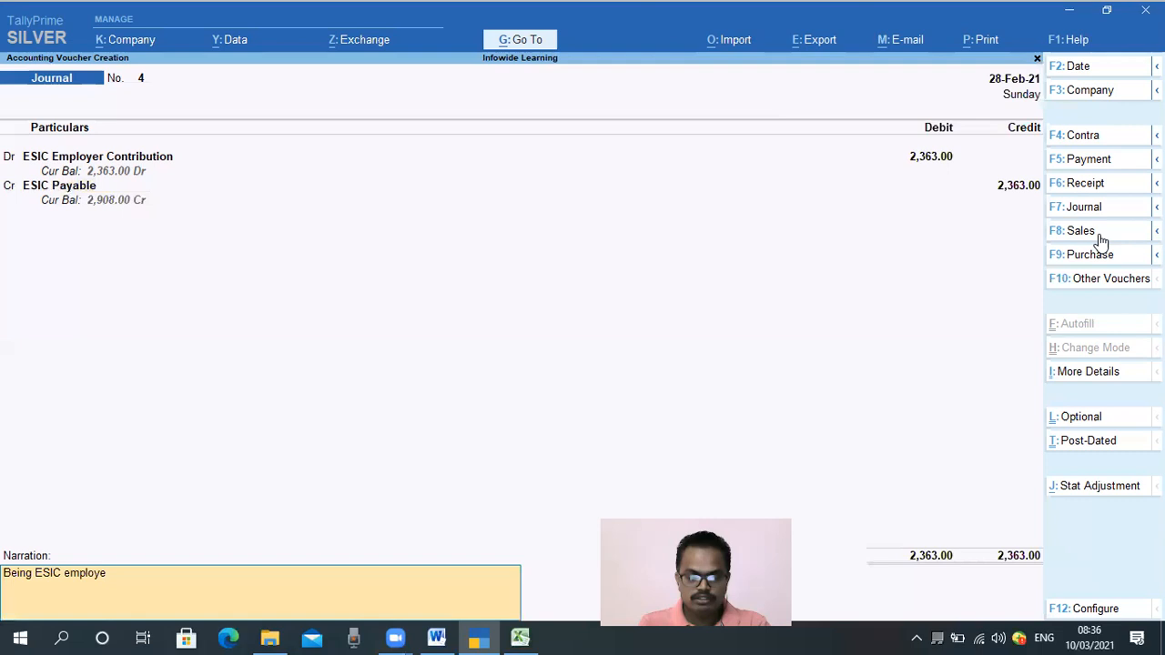
text(r Contri)
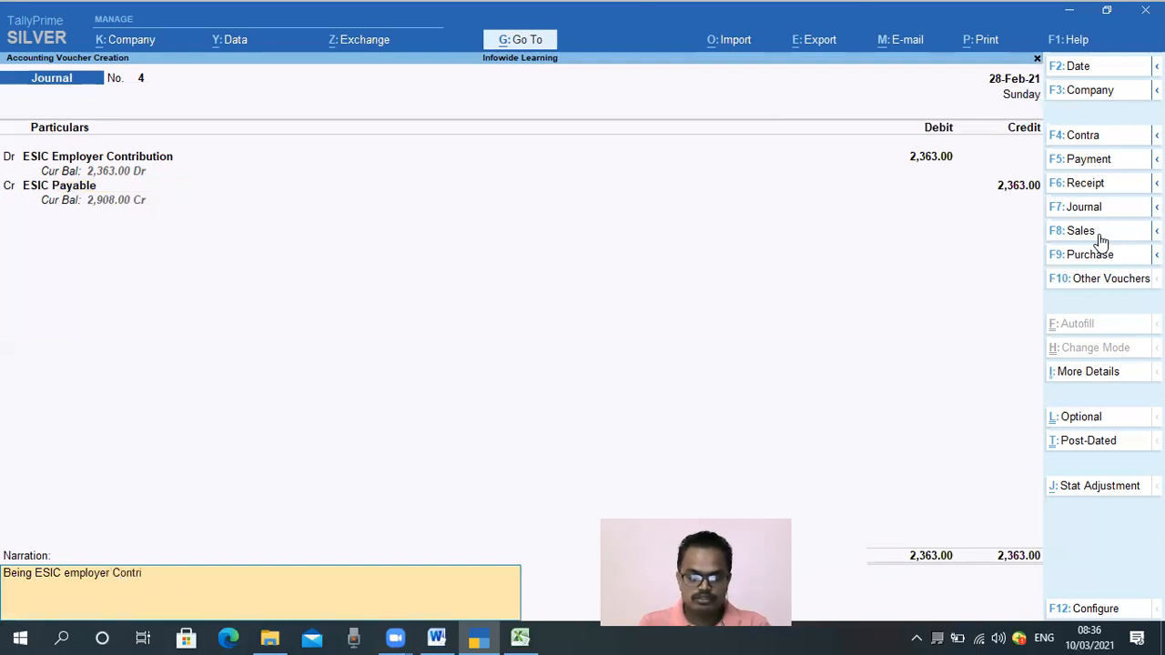
text(bution for the m)
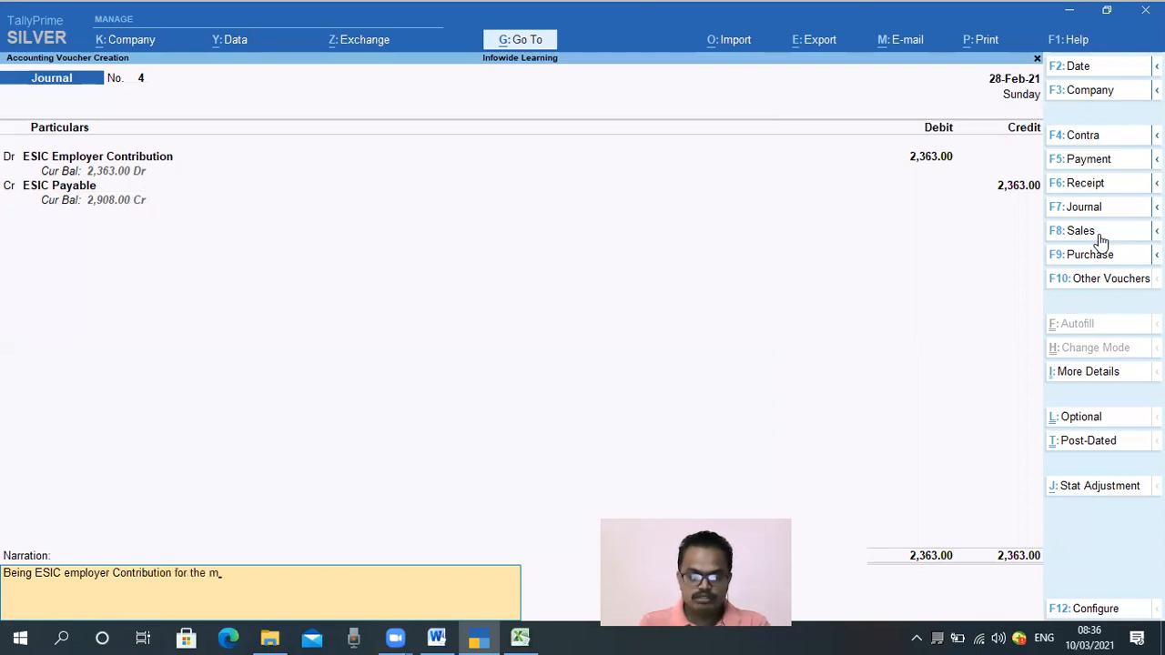
key(BackSpace)
text(m)
text(onth og)
key(BackSpace)
key(BackSpace)
text(f F)
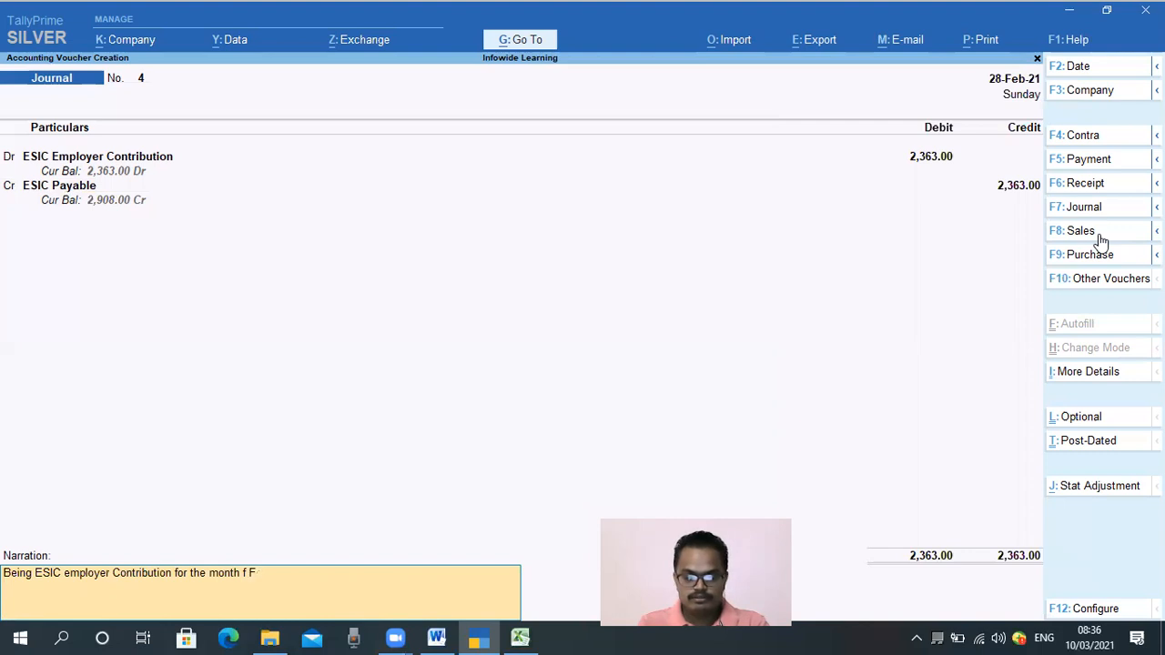
key(BackSpace)
key(BackSpace)
text(of Feb 21)
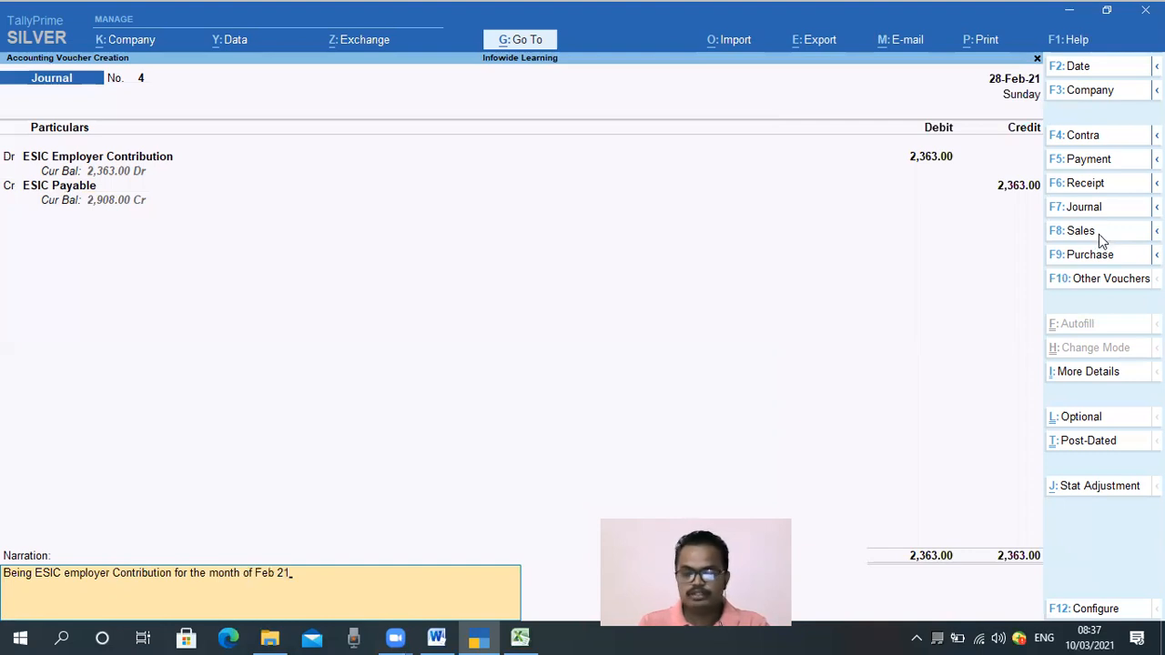
key(Return)
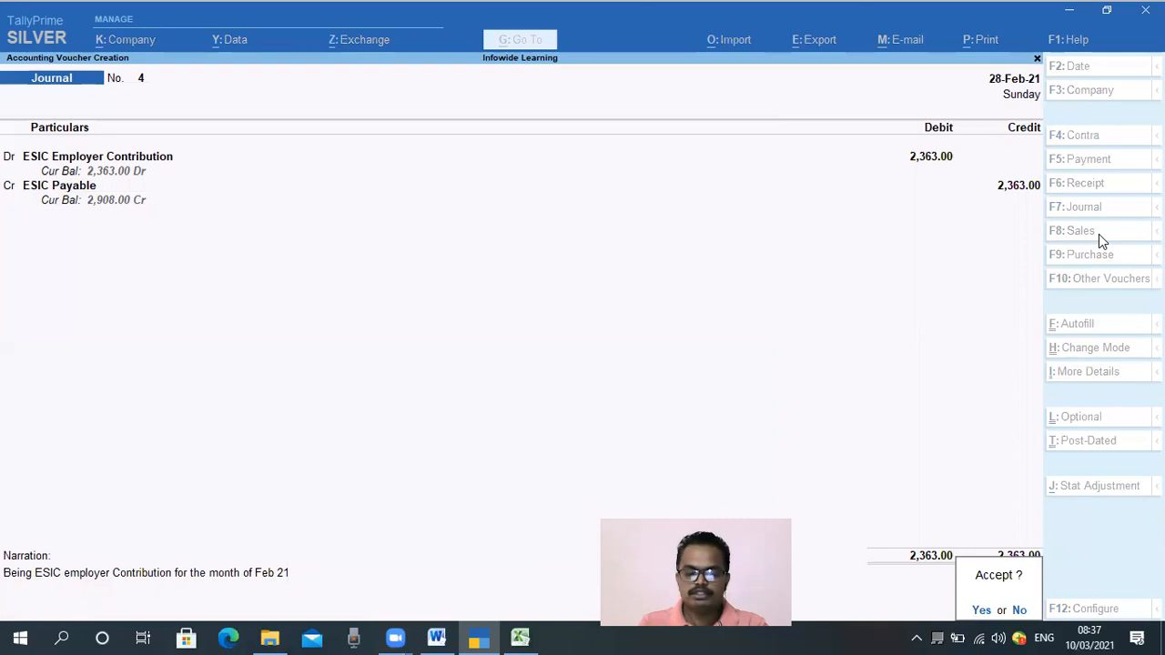
key(Return)
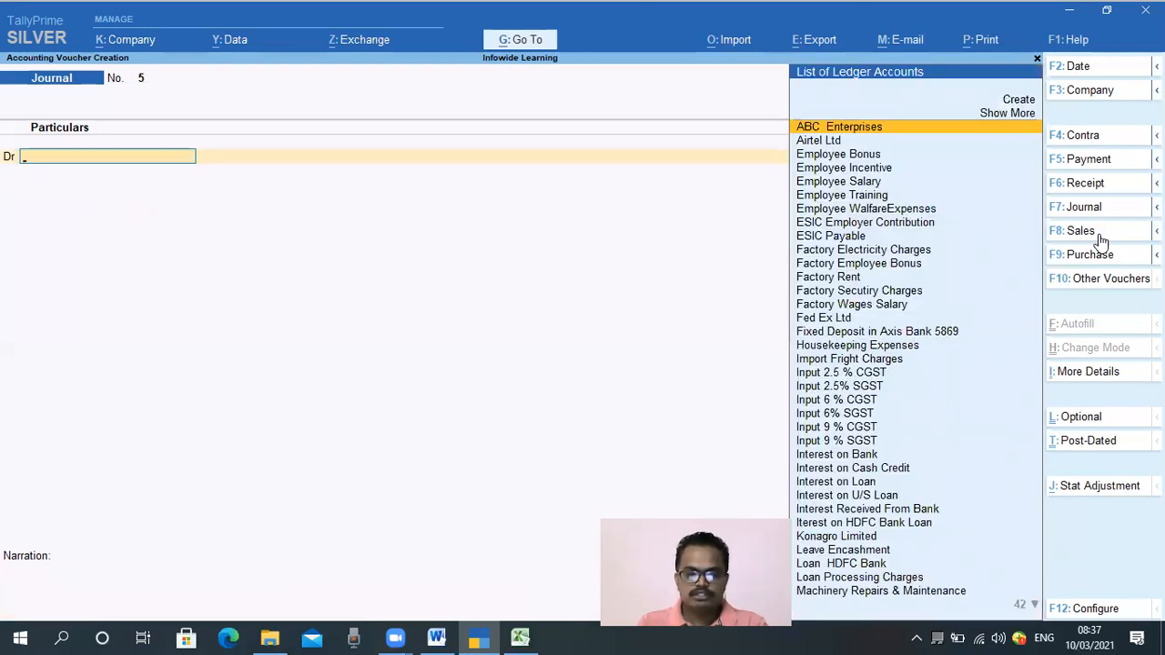
Leave voucher entry and open the ledger vouchers report for the ESIC Payable ledger
key(Escape)
key(Escape)
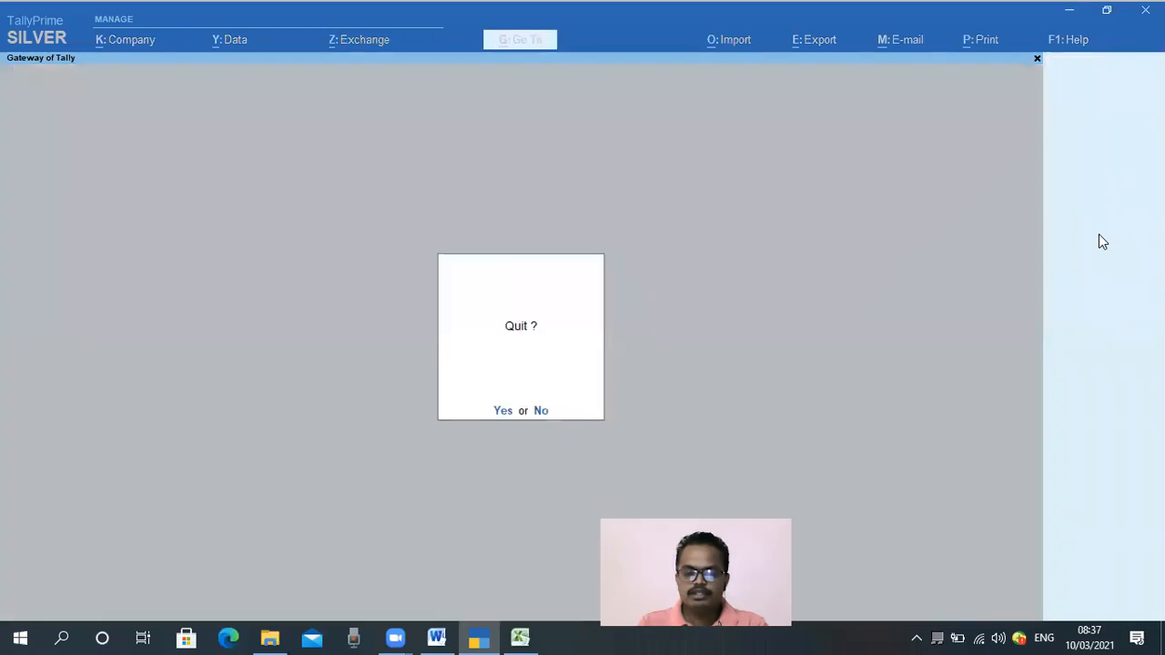
key(Escape)
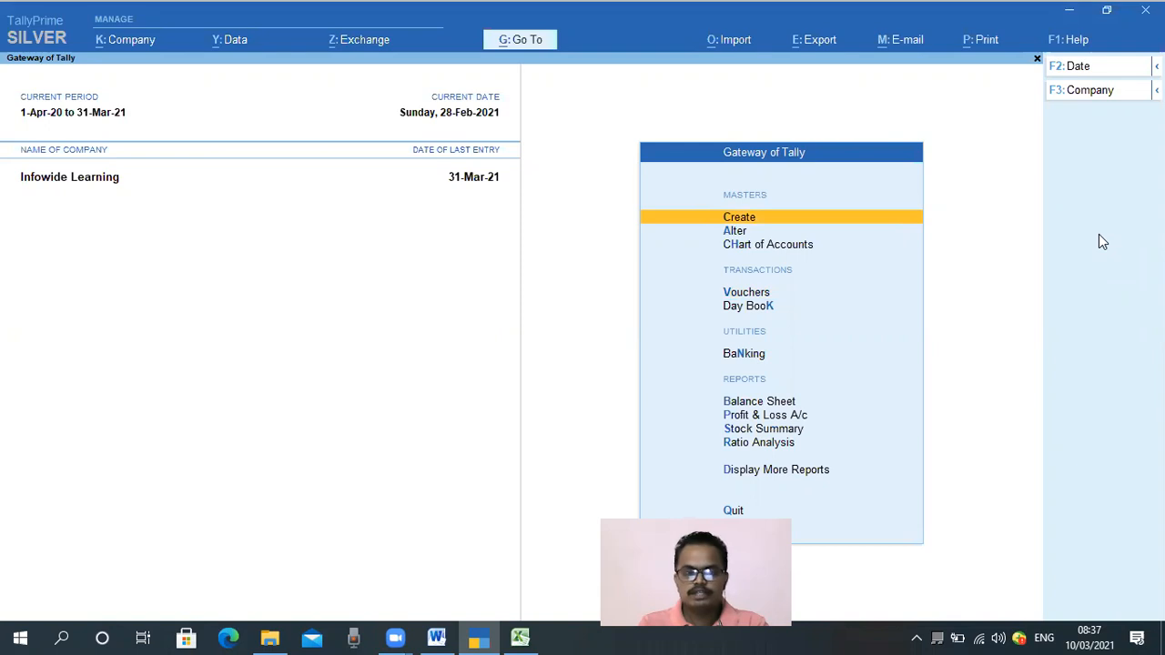
key(d)
key(a)
key(l)
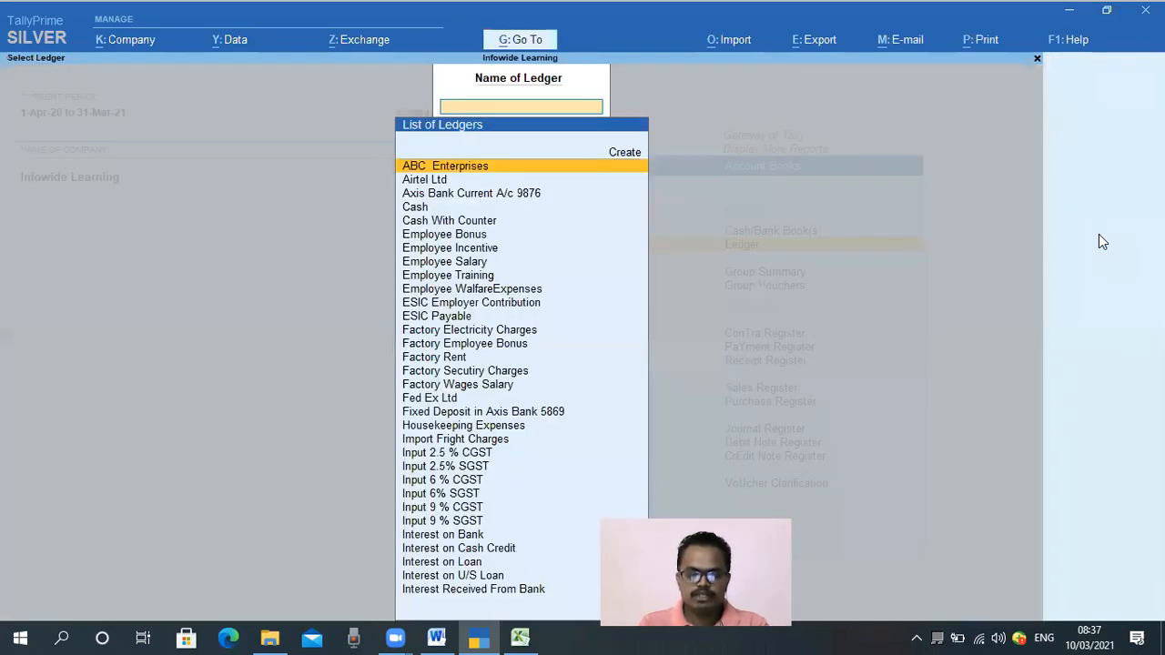
text(Ex)
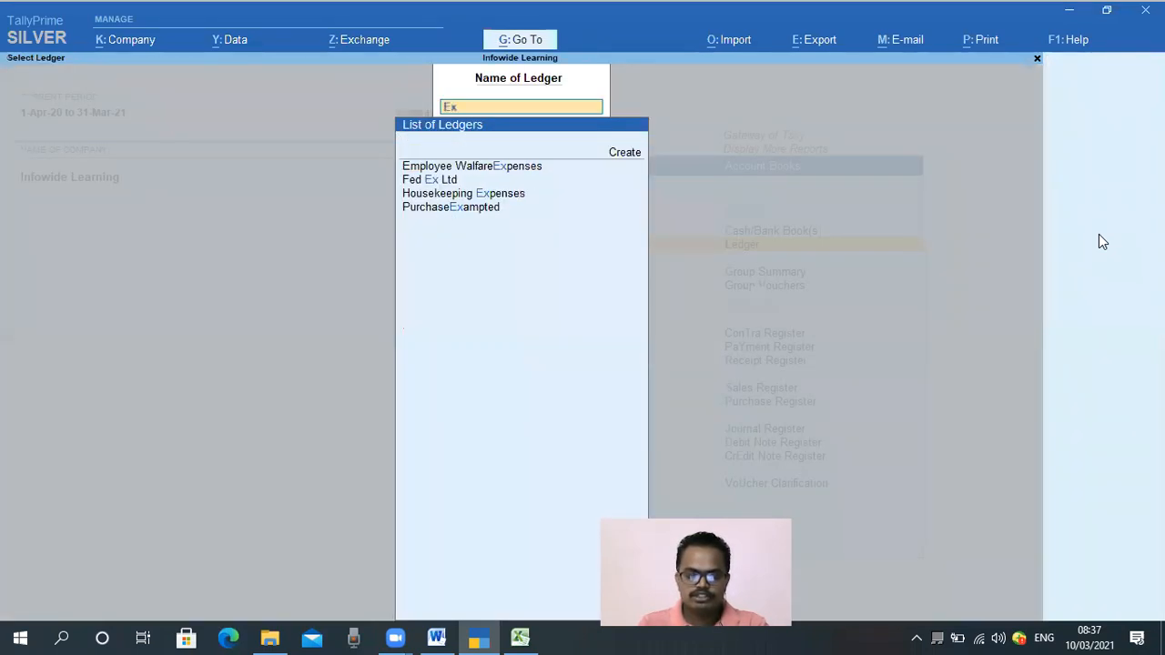
key(Return)
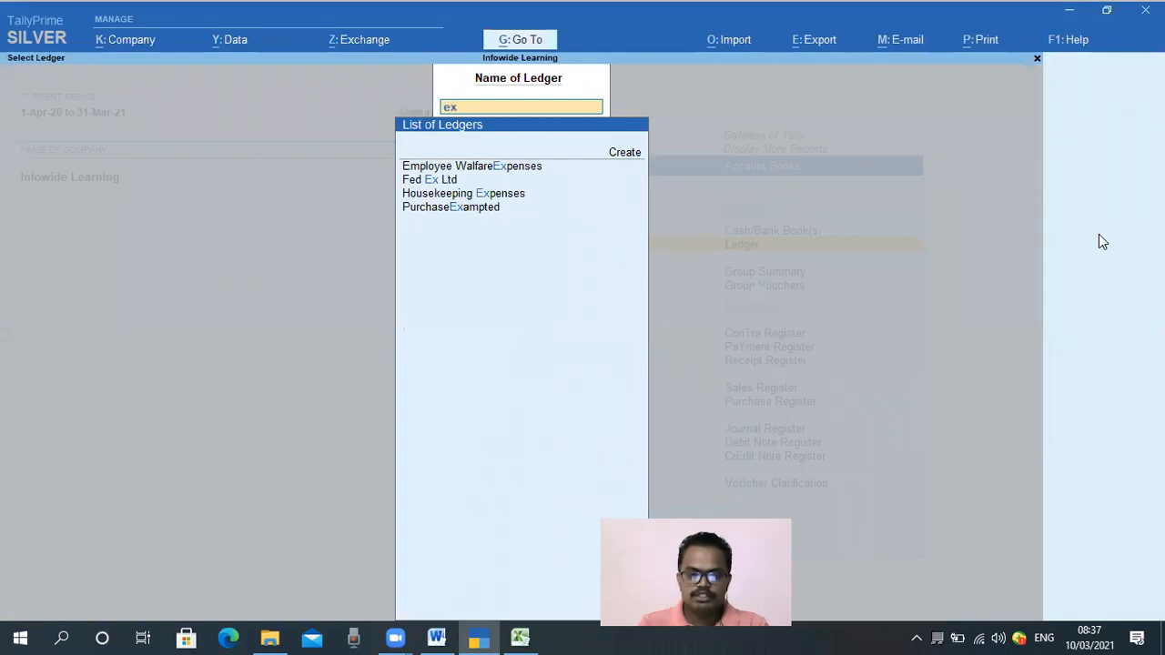
key(BackSpace)
text(sic)
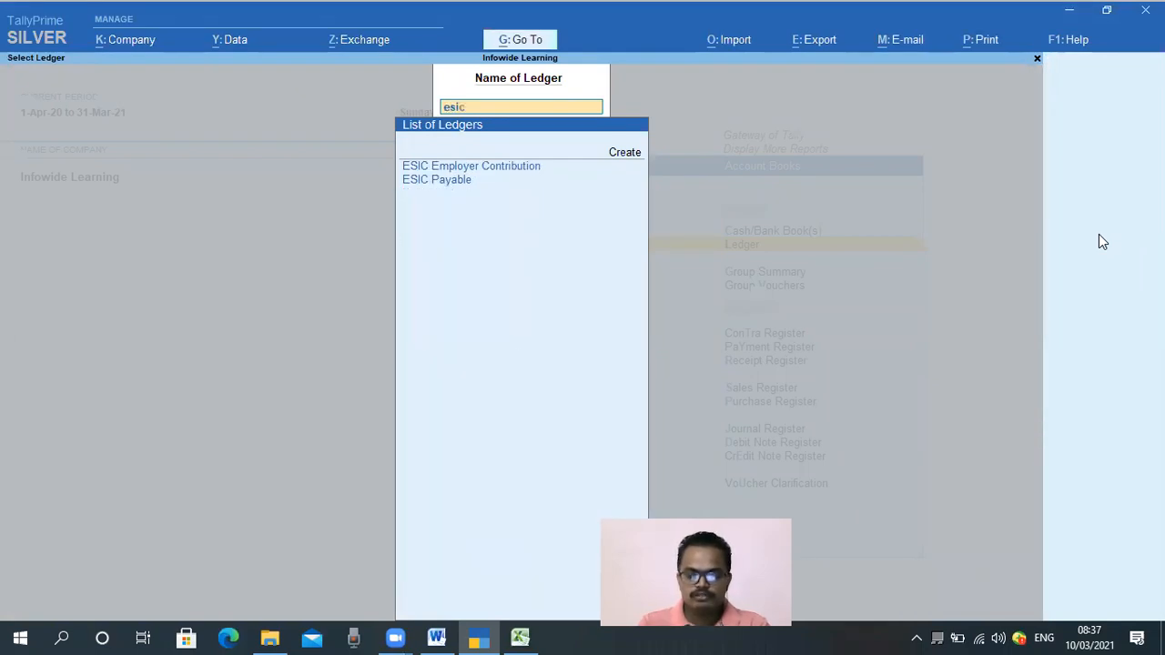
key(Down)
key(Return)
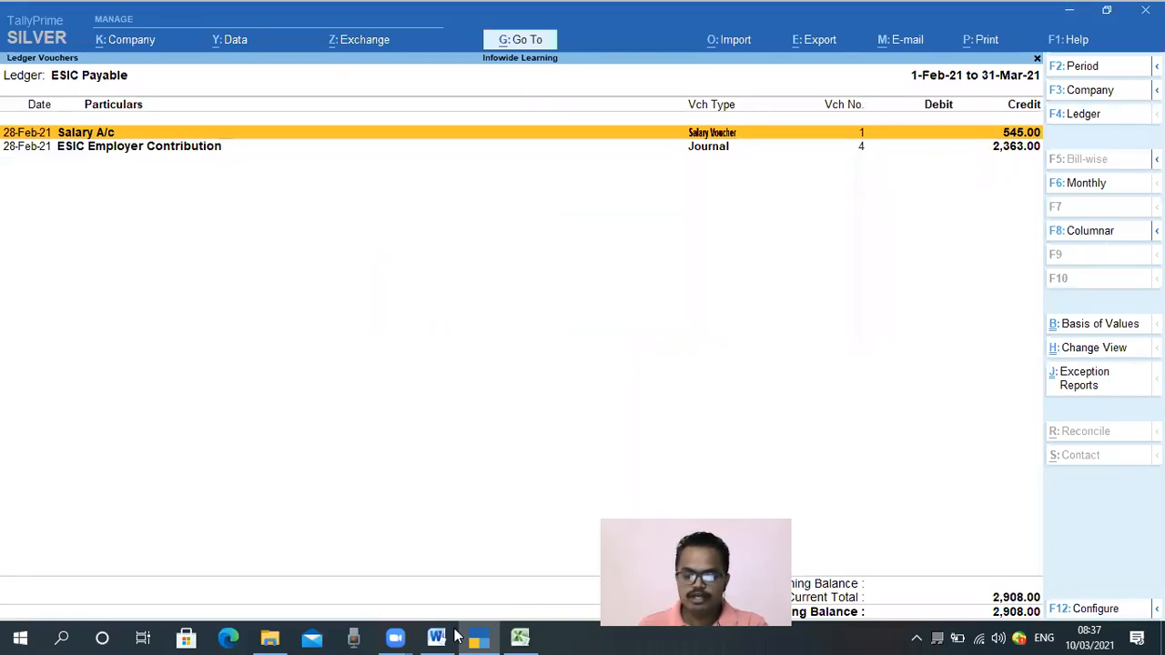
Compare the ESIC Payable ledger entries and closing balance with the Excel ESIC working
mouse_move(519, 637)
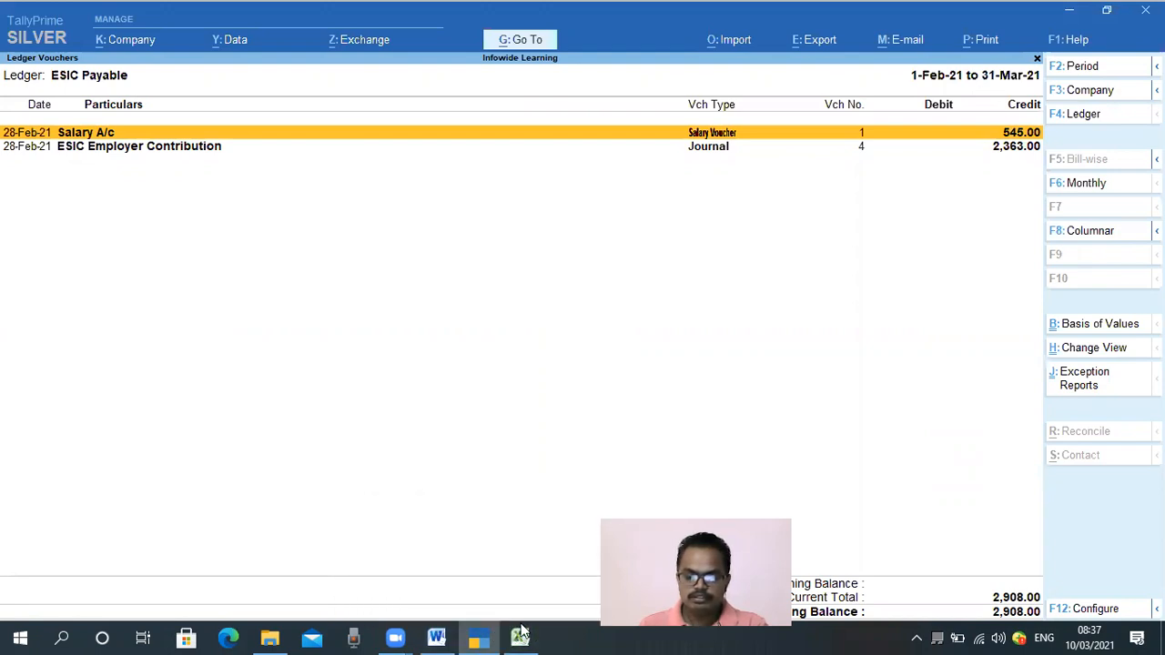
click(520, 637)
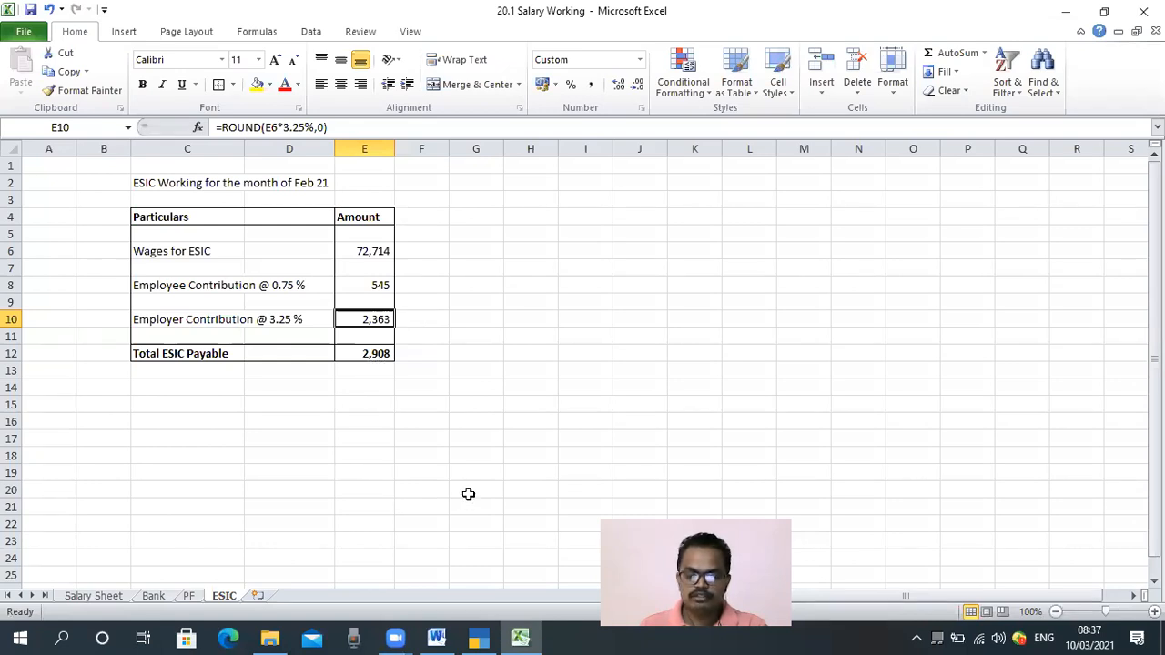
click(480, 637)
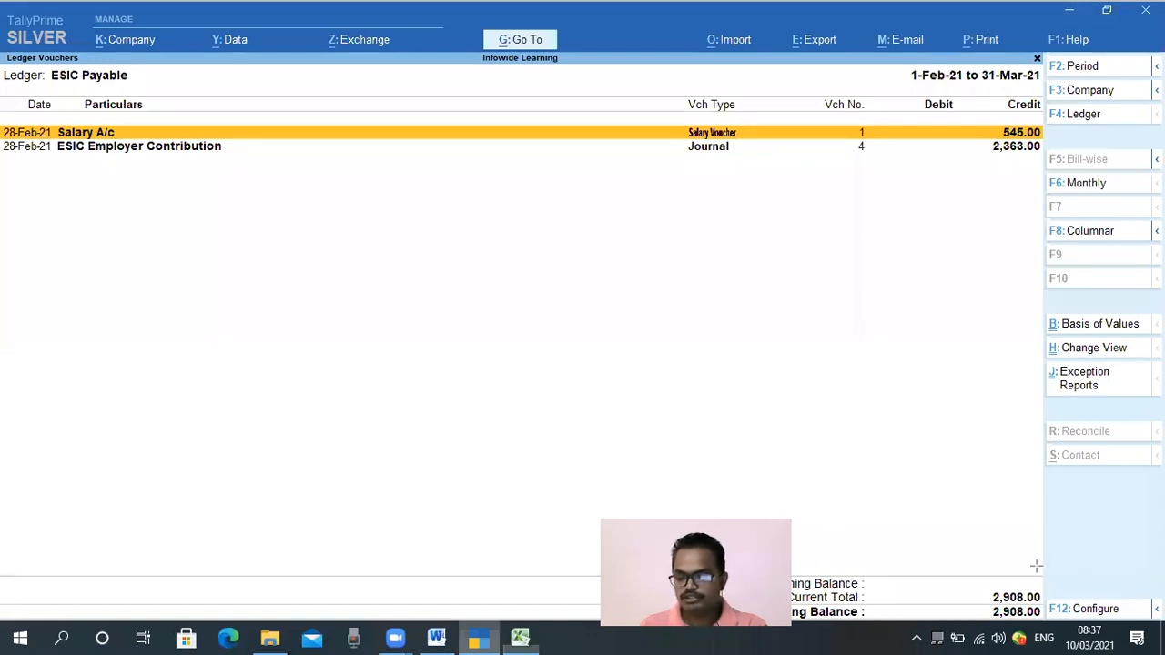
drag(1038, 565, 952, 627)
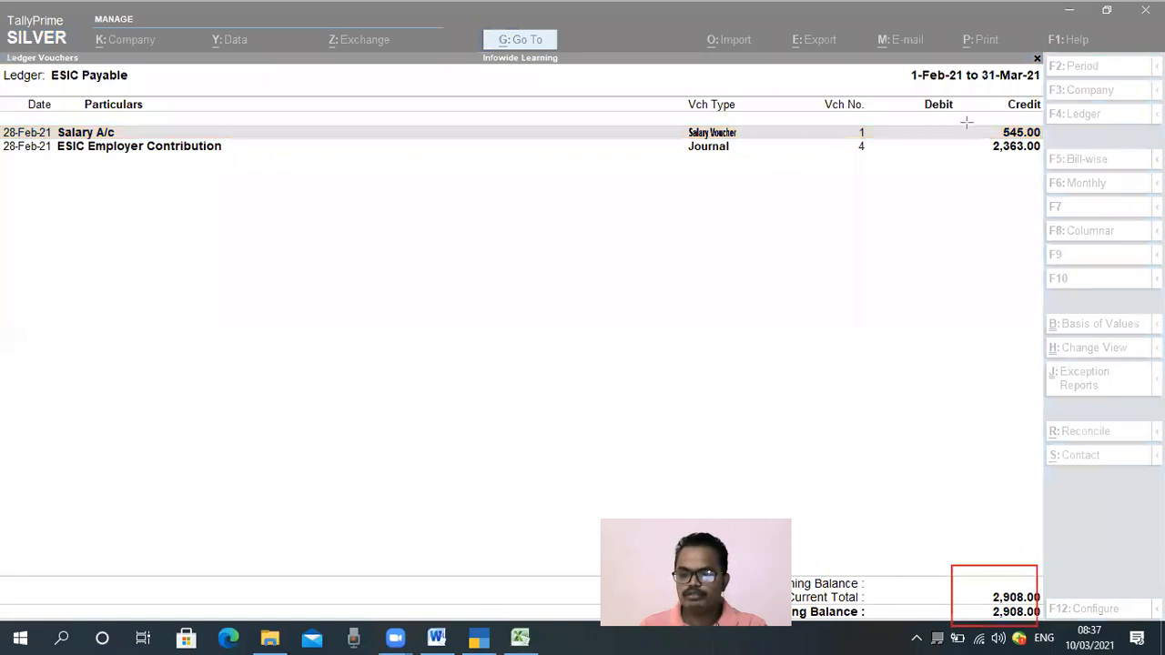
drag(968, 126, 1039, 155)
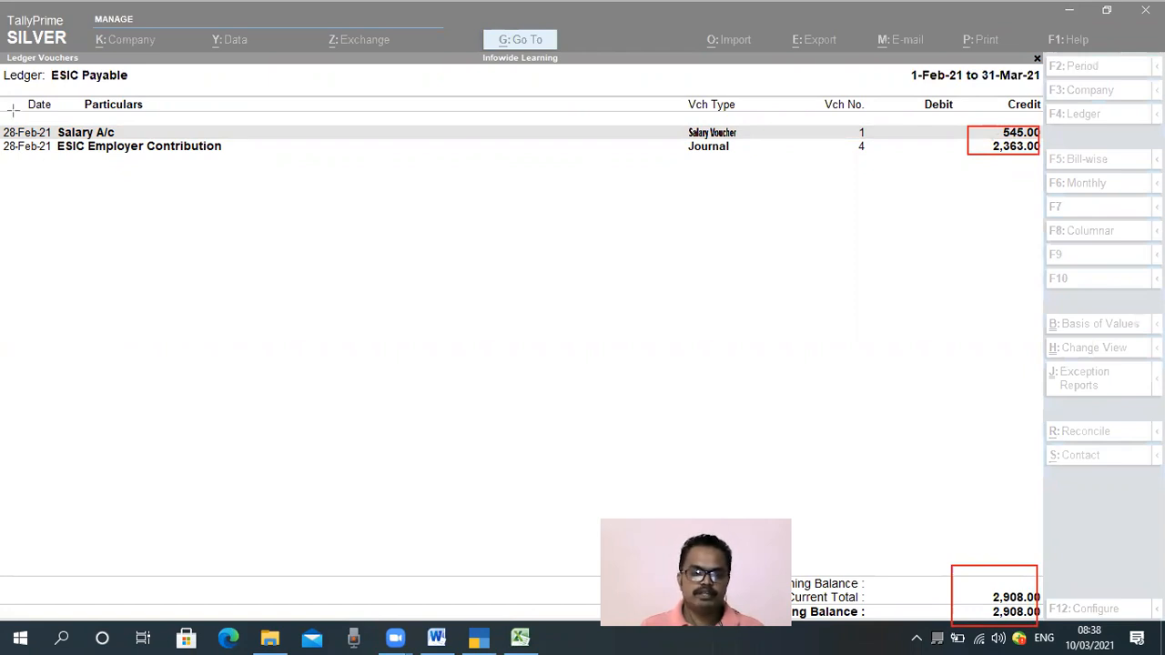
drag(2, 114, 62, 161)
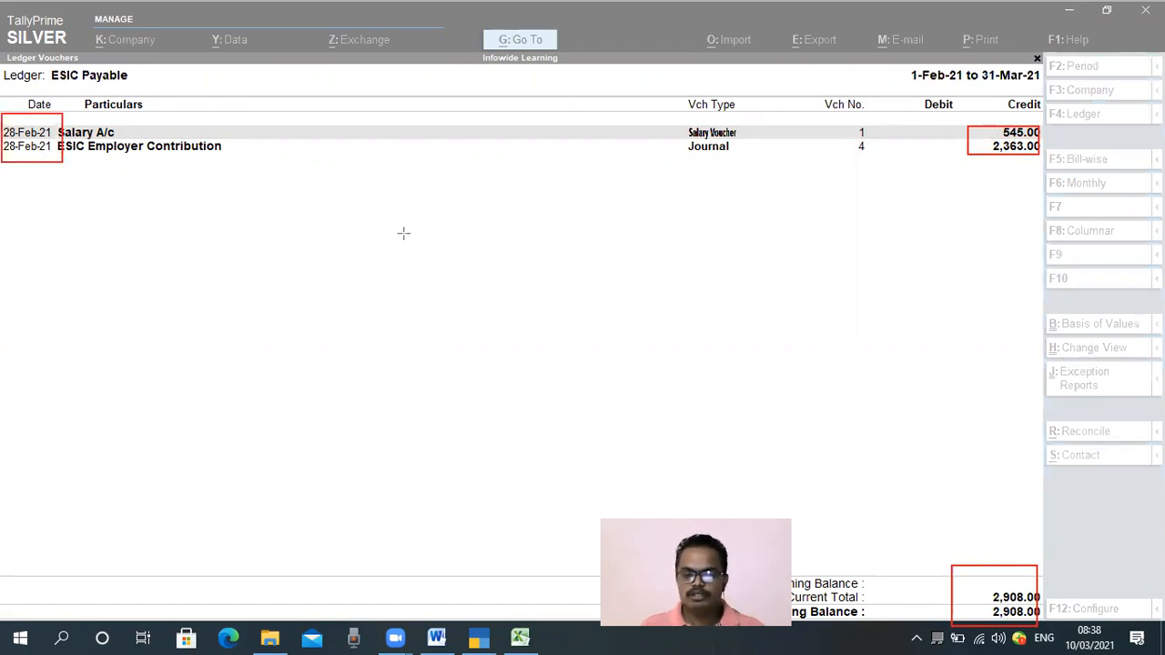
drag(683, 120, 745, 158)
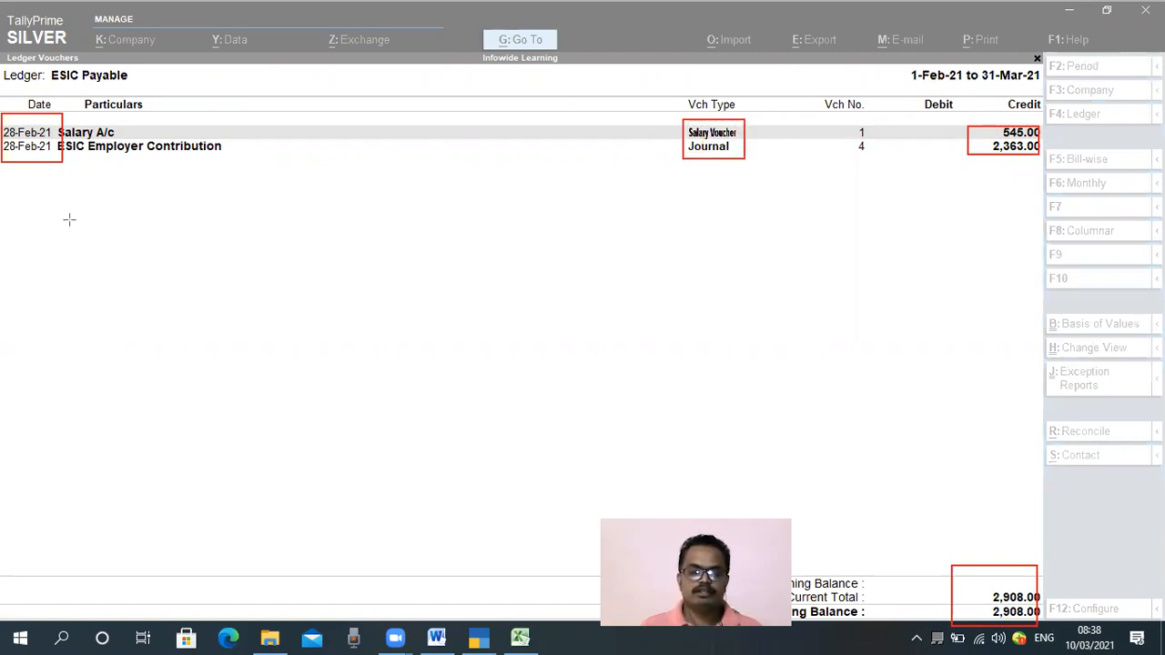
mouse_move(222, 159)
mouse_down()
mouse_move(208, 138)
mouse_move(44, 138)
mouse_move(55, 137)
mouse_up()
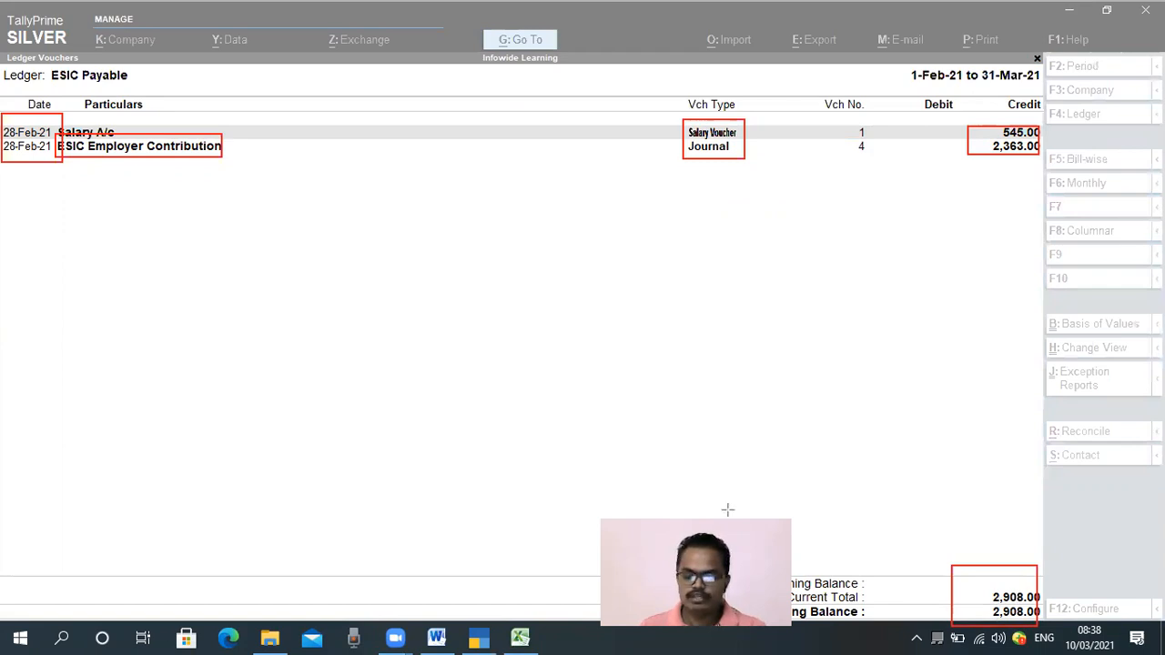
key(e)
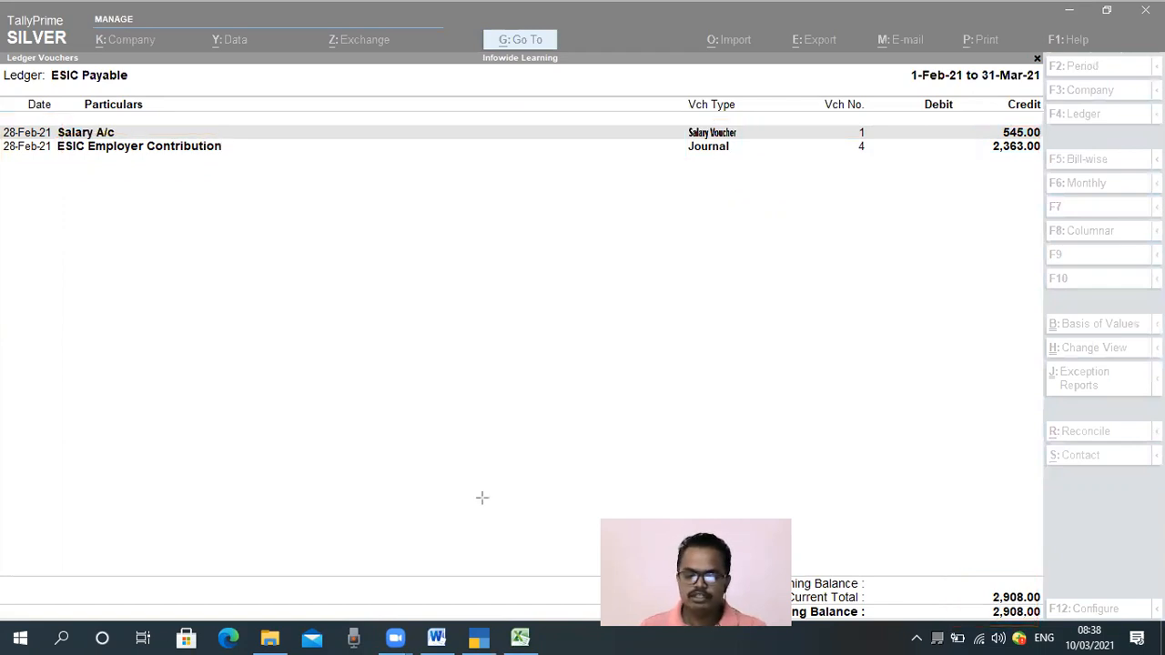
click(206, 377)
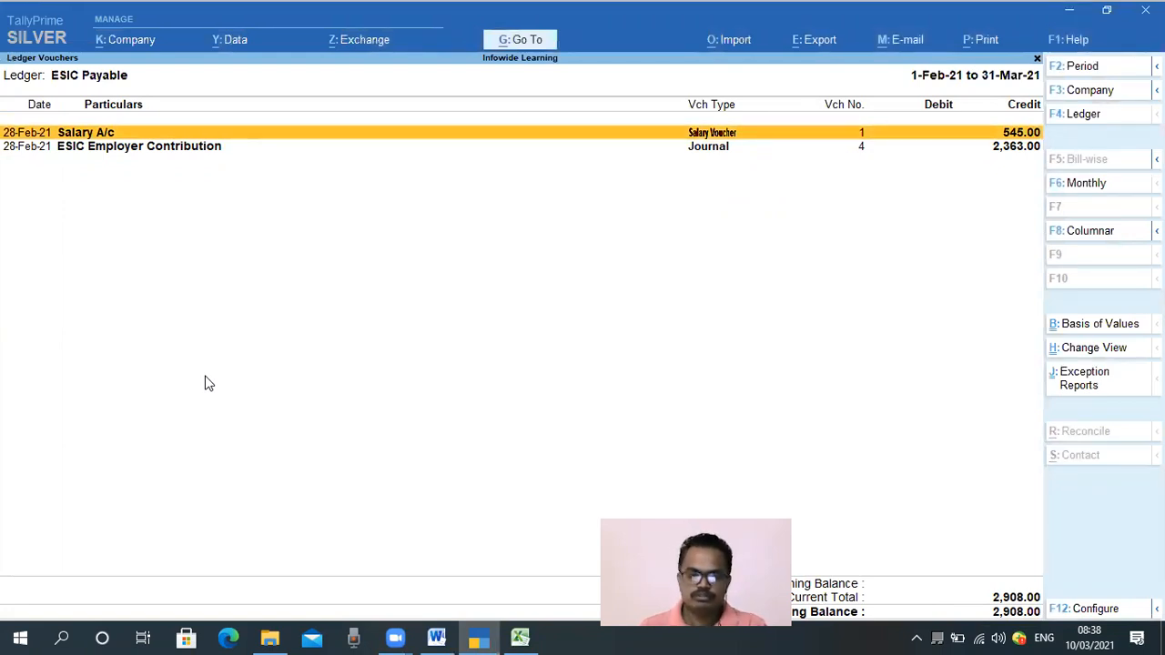
Return to a new journal voucher and set its date to 15-3 (15-Mar-21)
key(Escape)
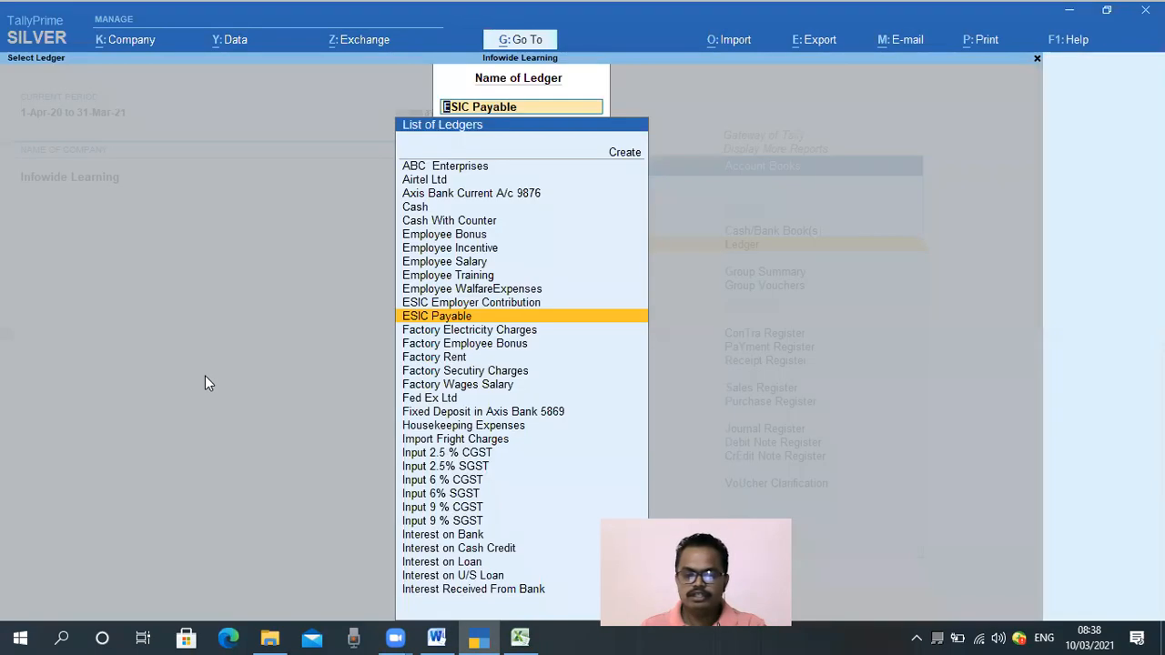
key(Escape)
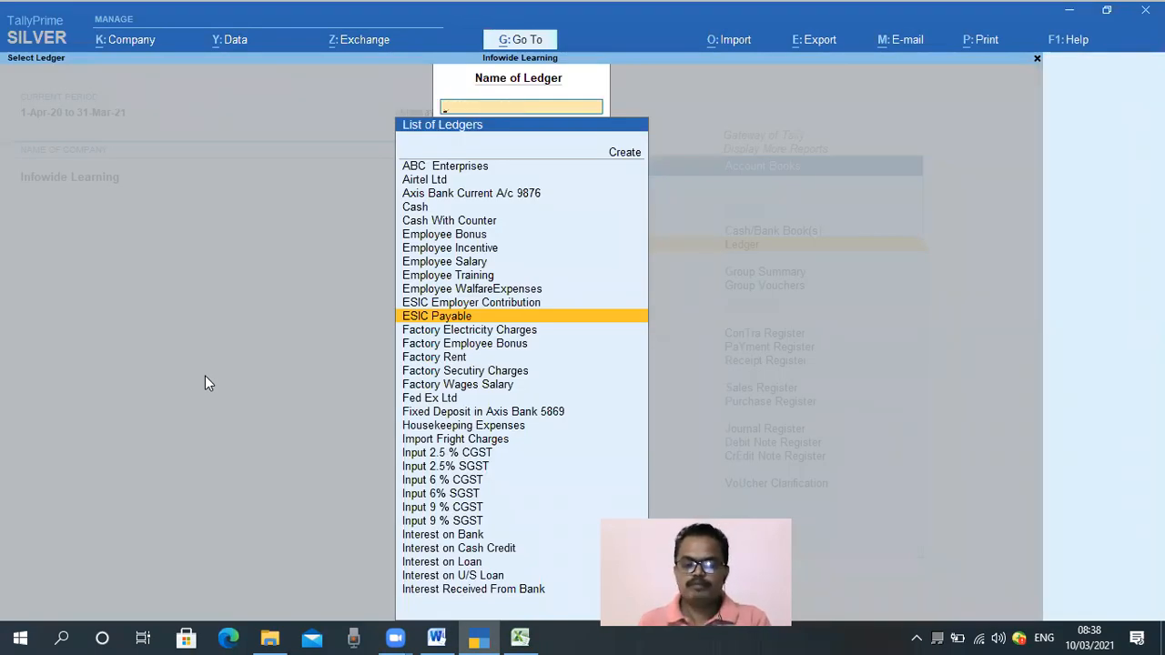
key(Escape)
key(Escape)
key(Escape)
key(Escape)
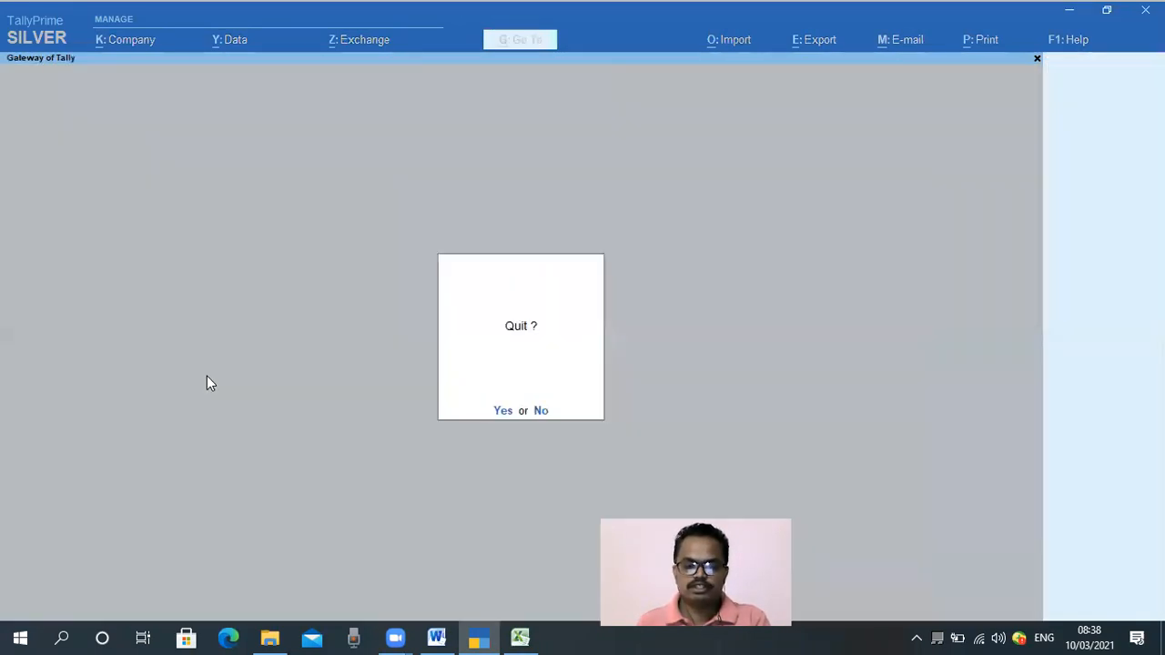
key(n)
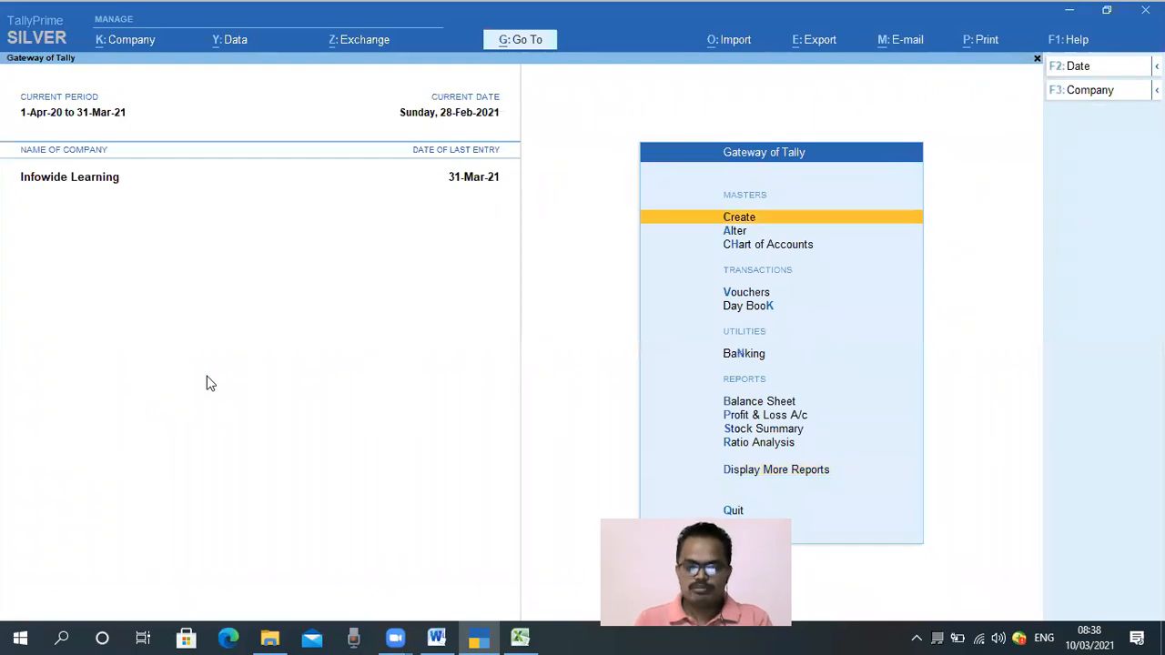
key(v)
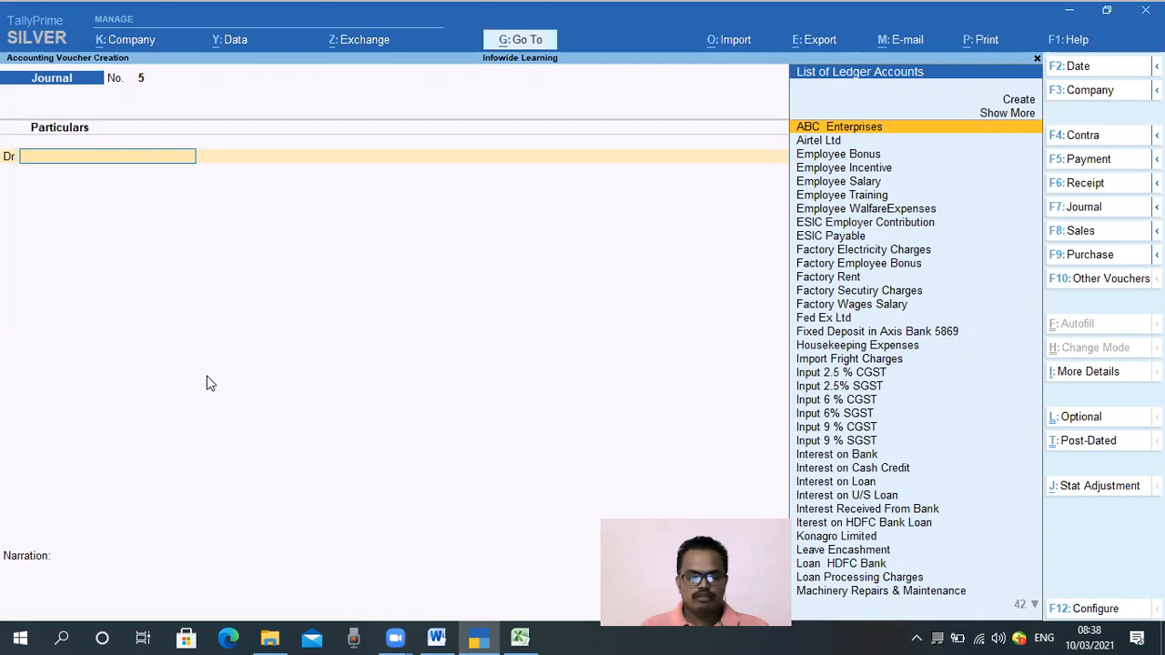
key(F2)
text(15.)
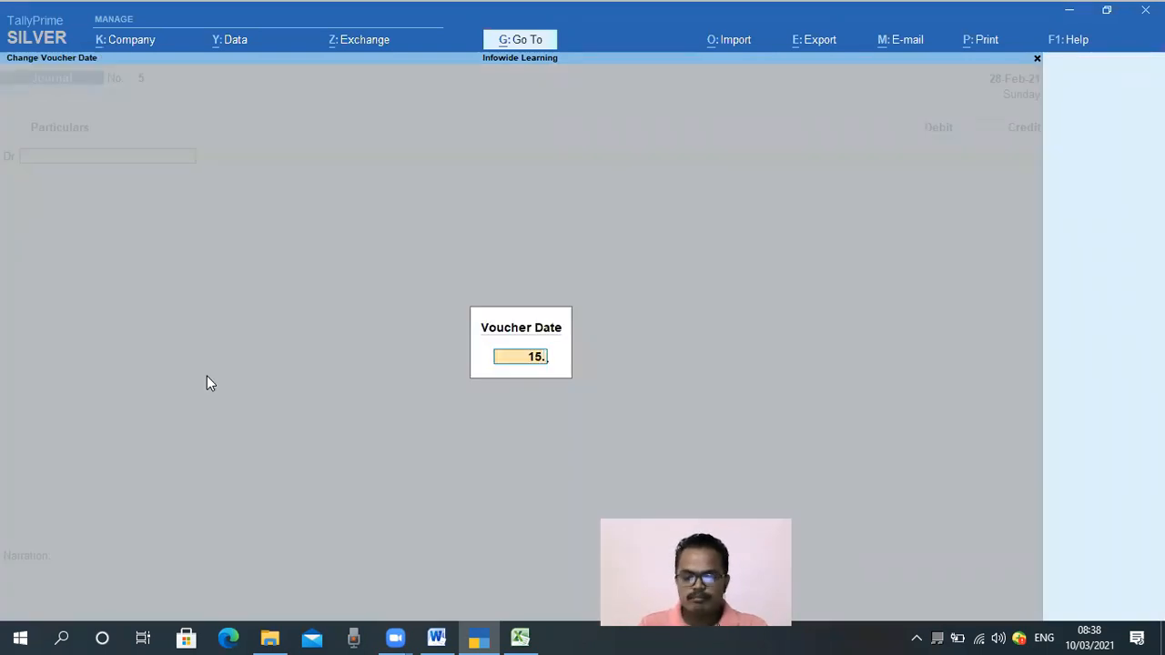
text(3)
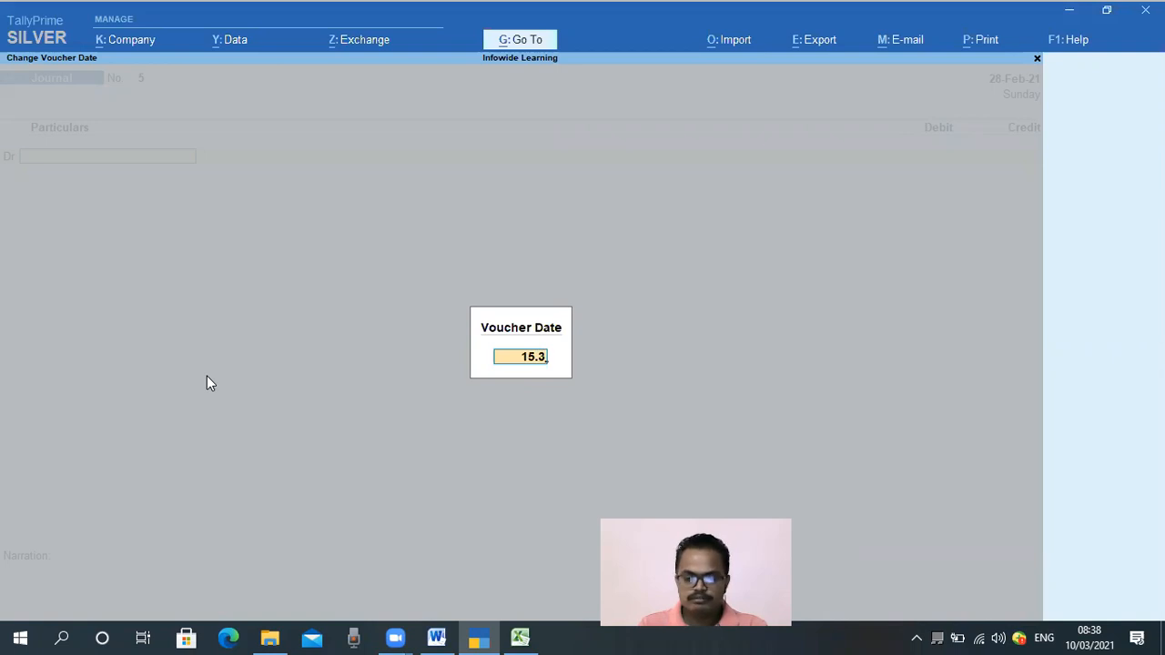
key(Return)
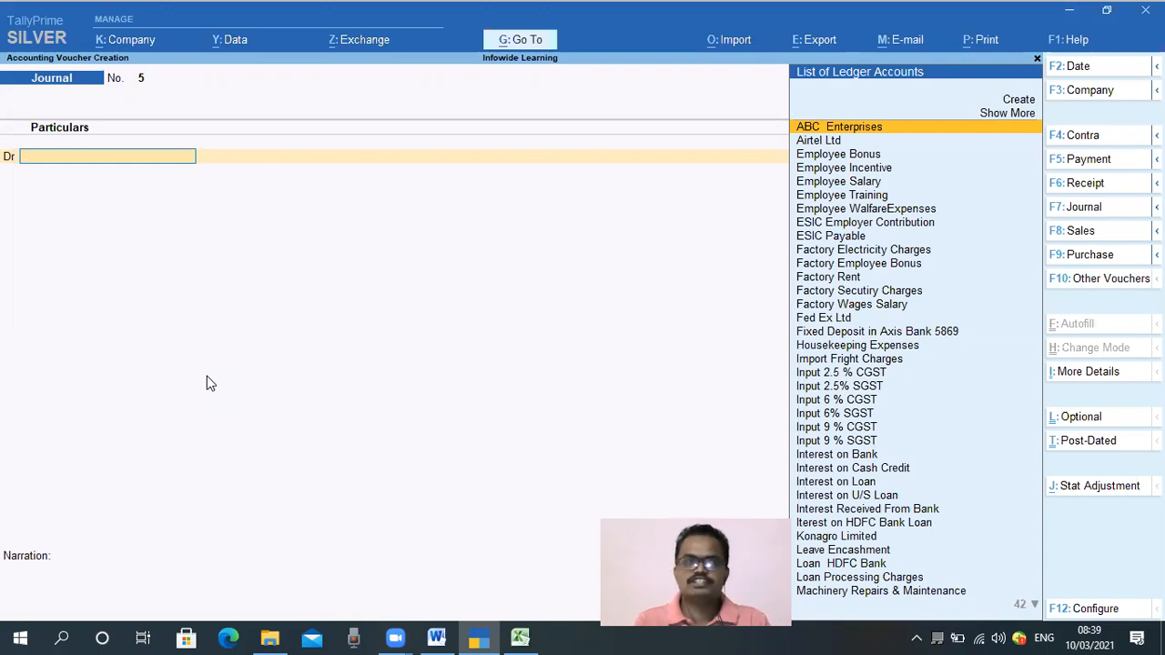
Debit ESIC Payable with 2,908 in the journal voucher
text(Esic)
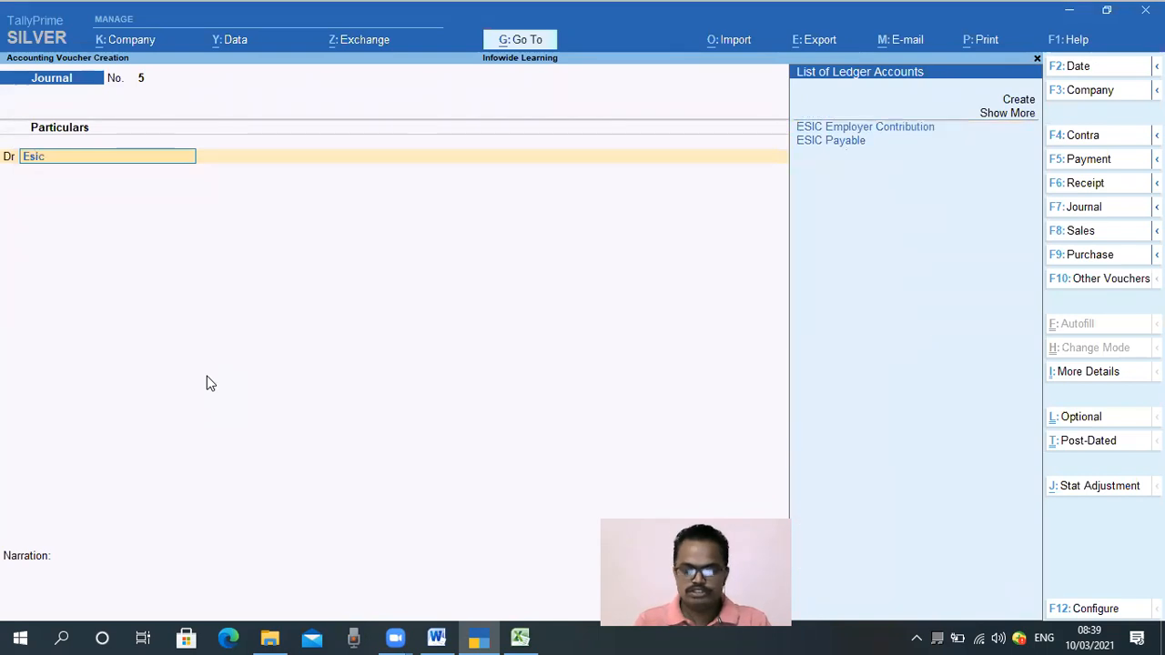
key(Down)
key(Return)
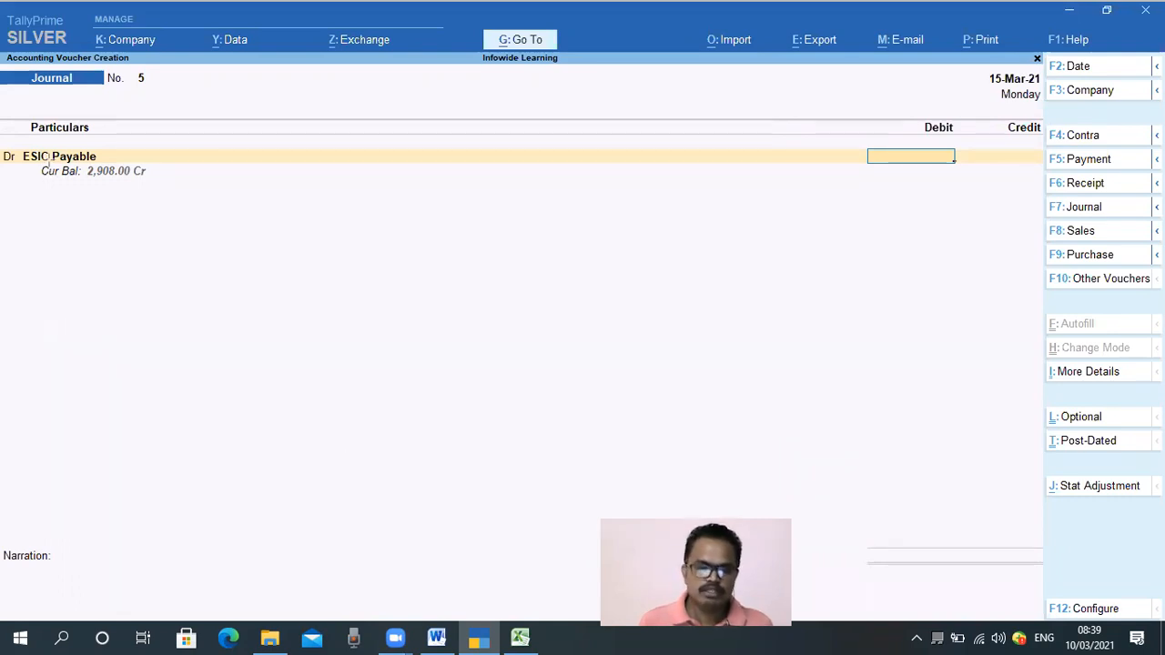
key(ctrl+2)
drag(35, 160, 159, 196)
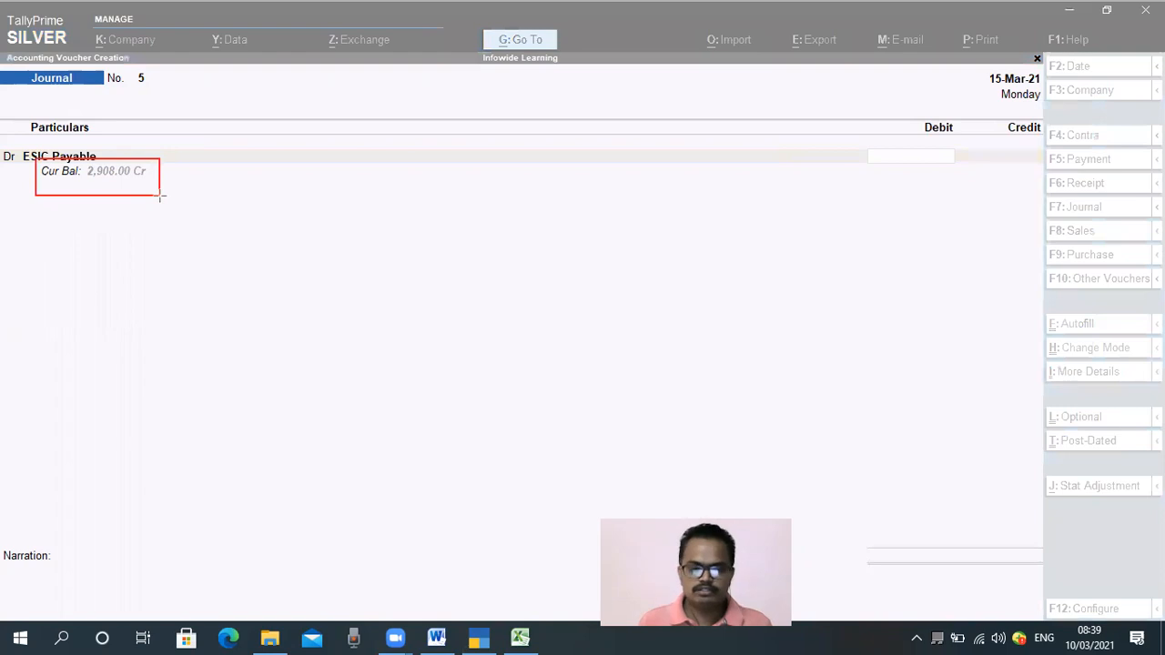
key(e)
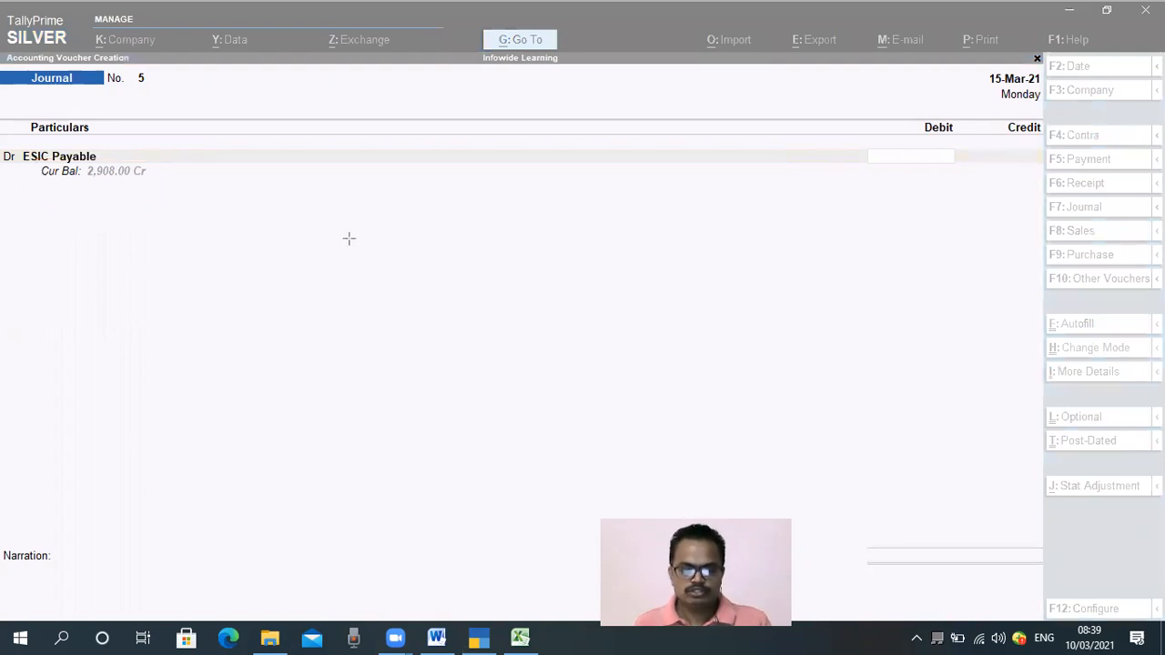
key(Escape)
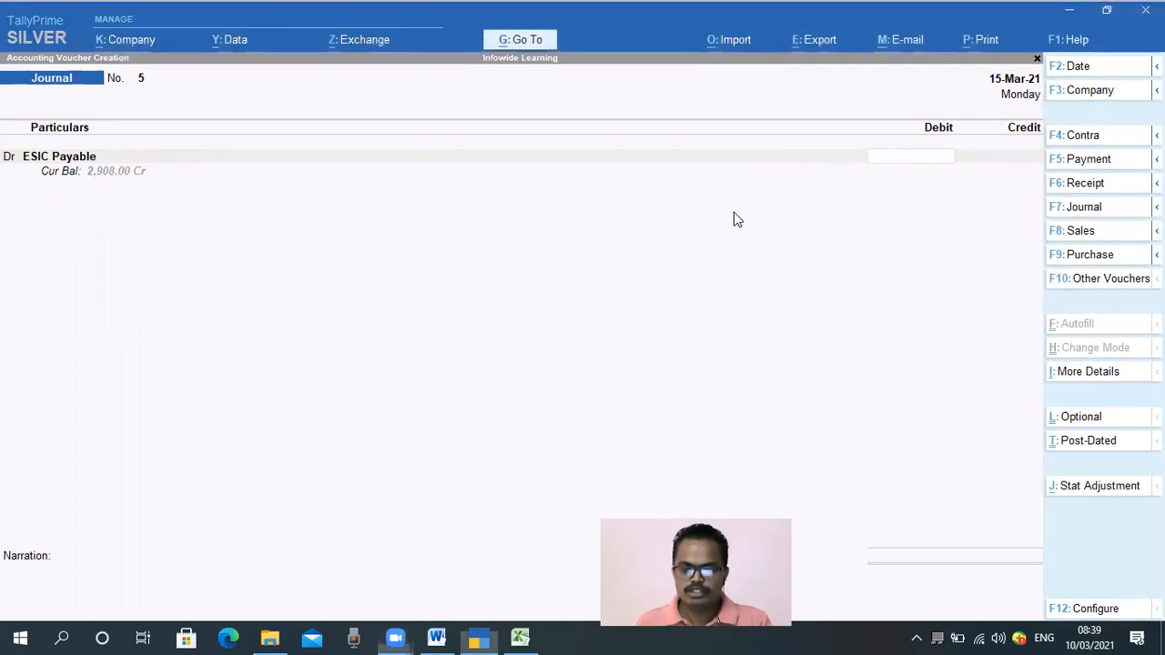
text(2,)
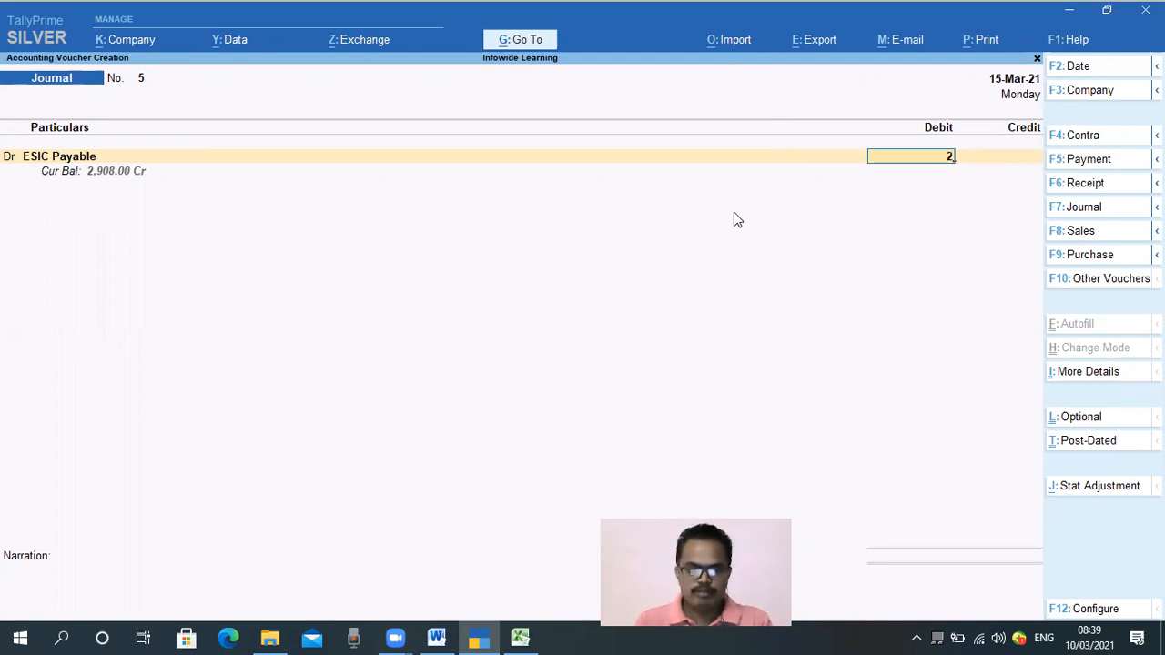
text(908)
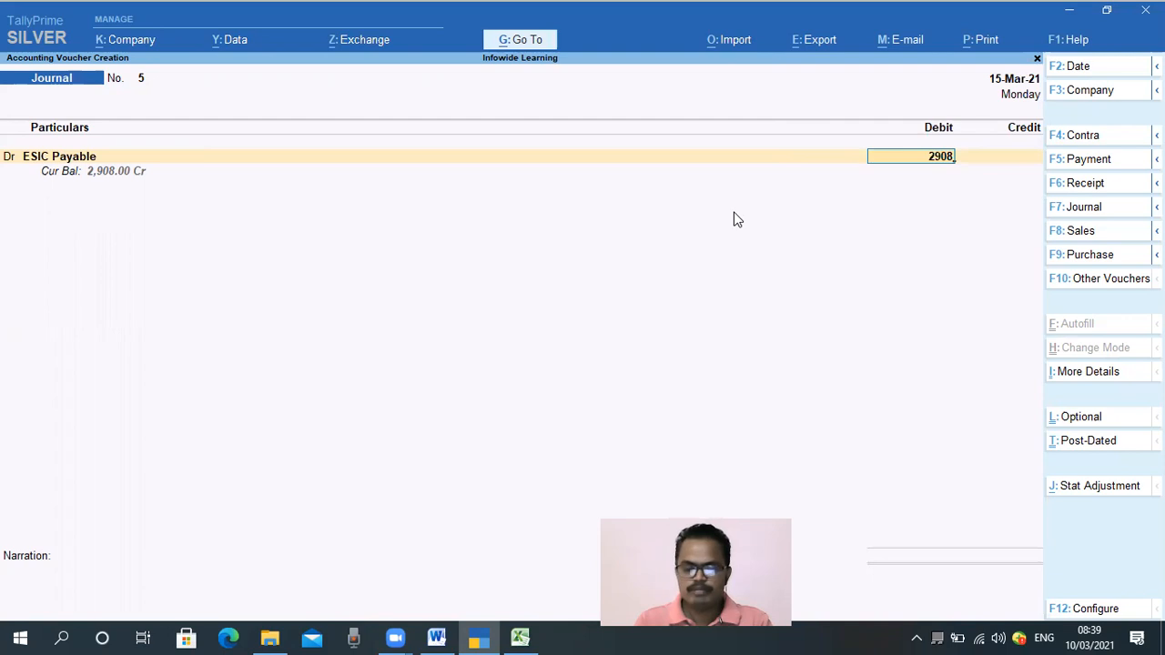
key(Return)
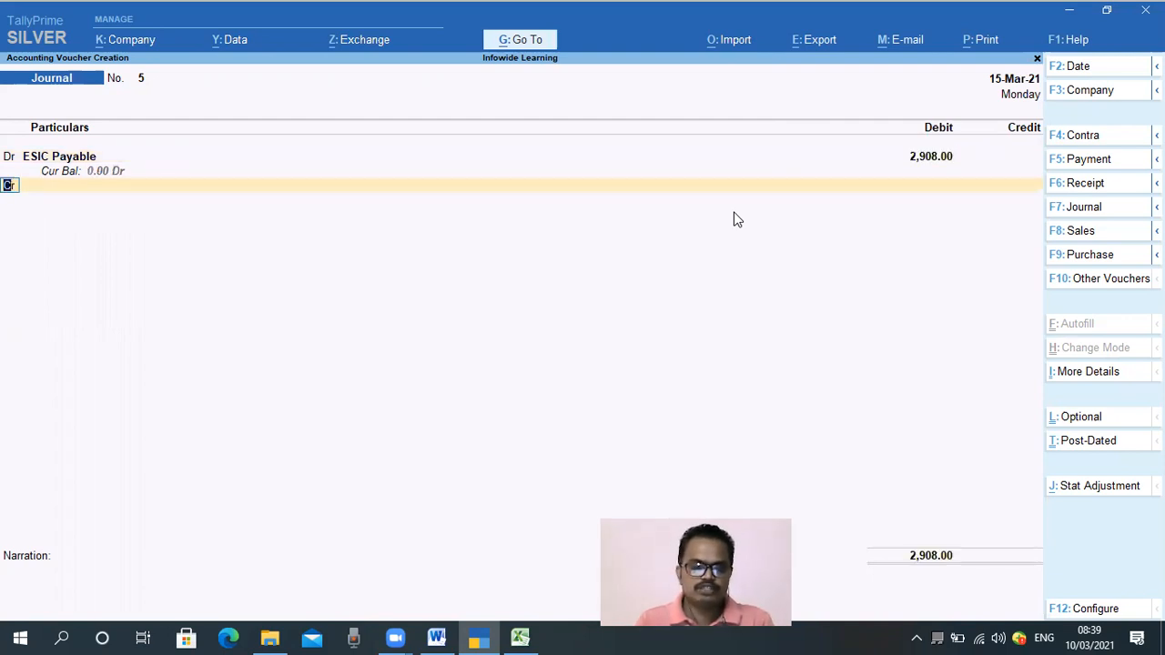
Credit SBI Current A/c 1234 with 2,908 in the journal voucher
key(Return)
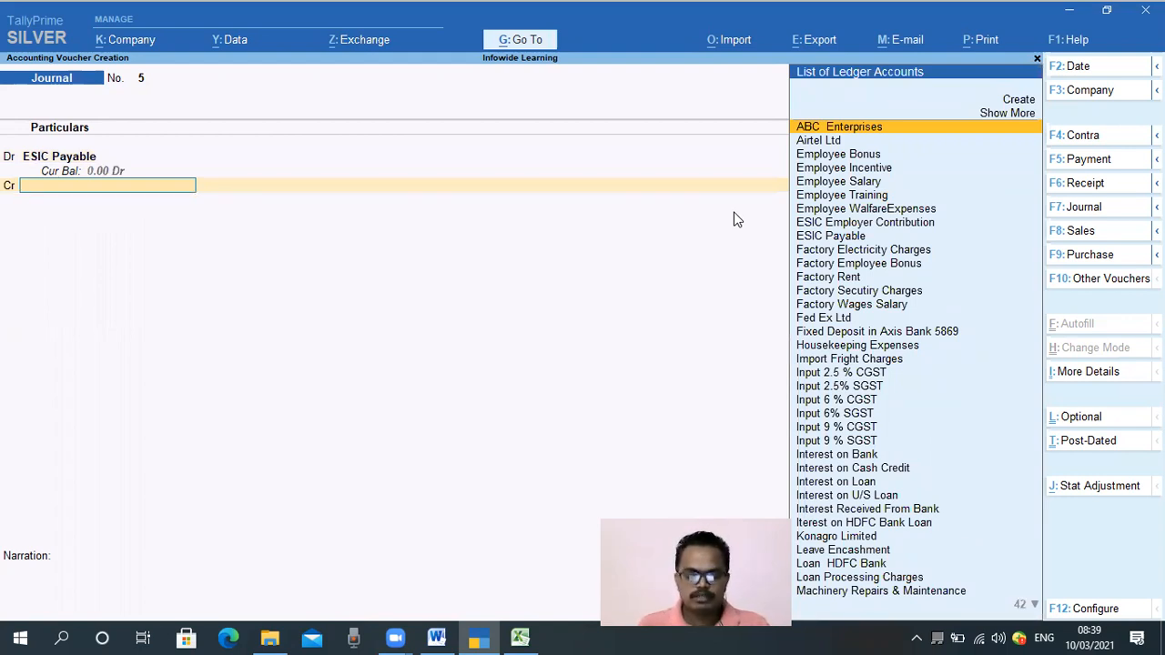
text(Sbi)
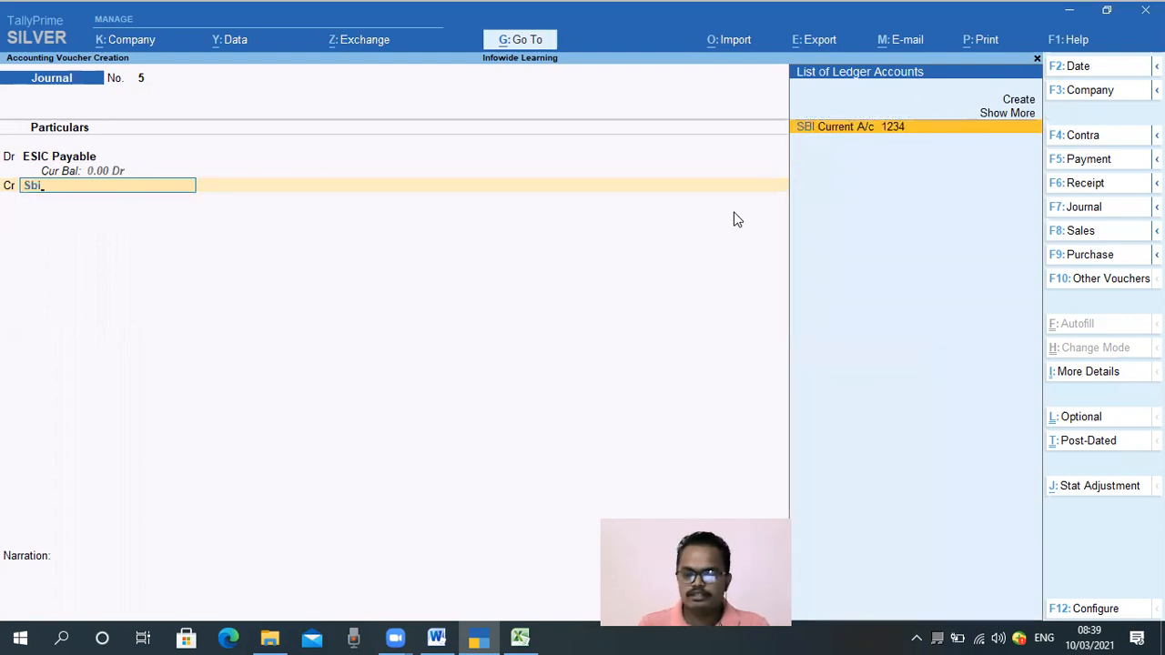
key(Return)
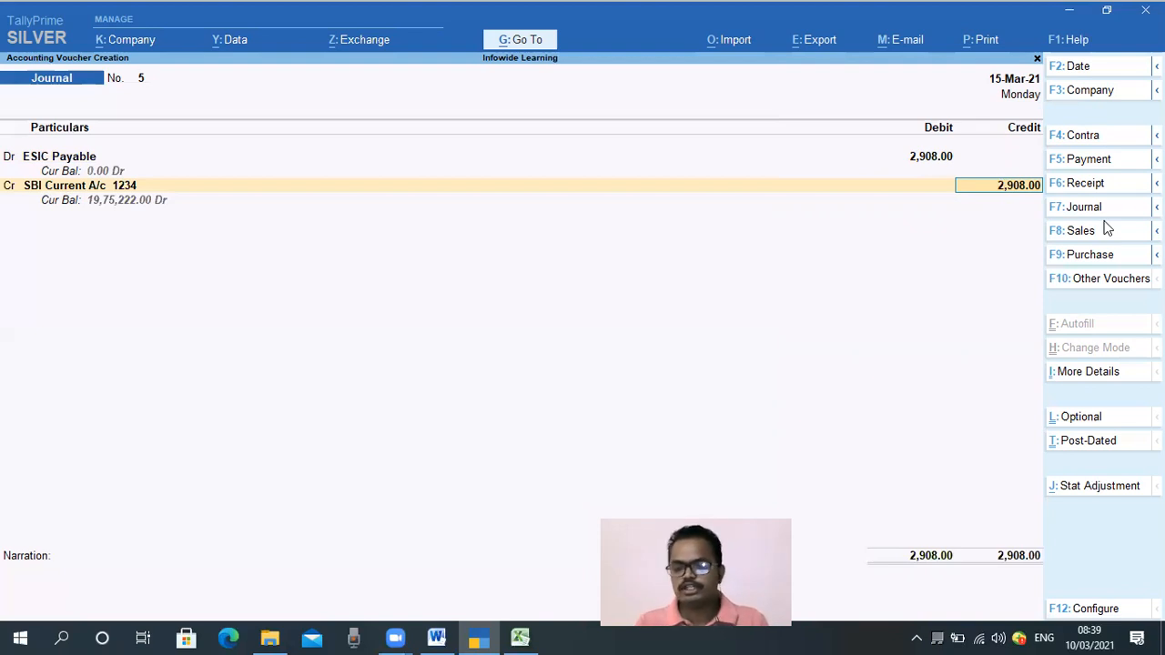
key(Return)
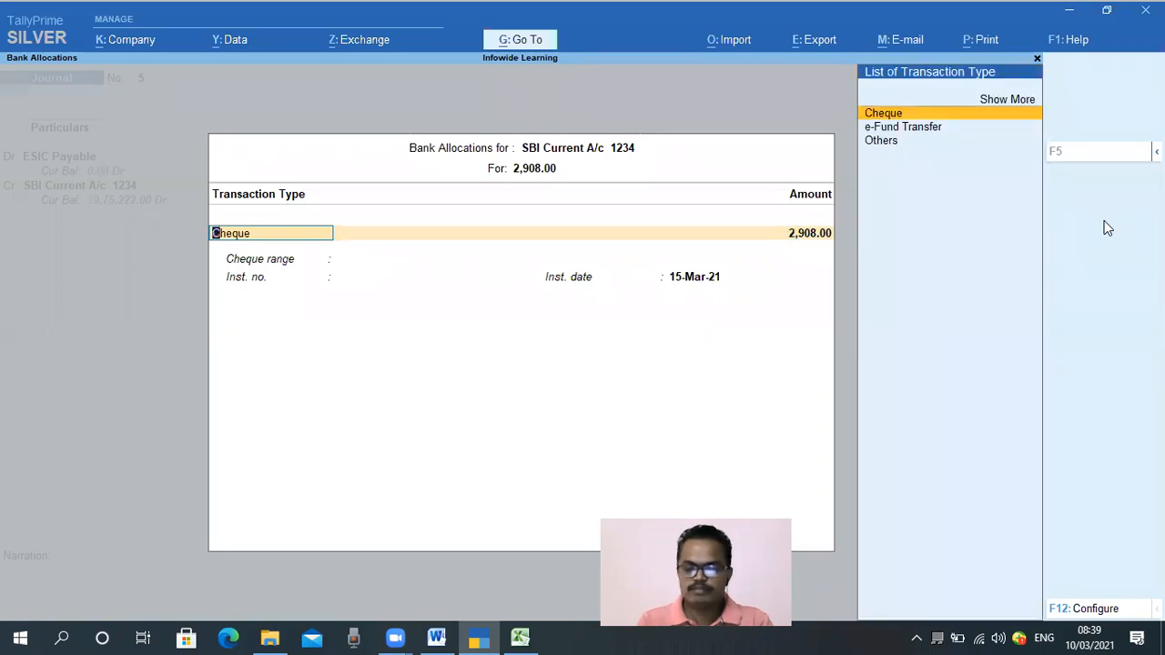
Set the SBI bank allocation transaction type to Others, keeping instrument date 15-Mar-21
key(Down)
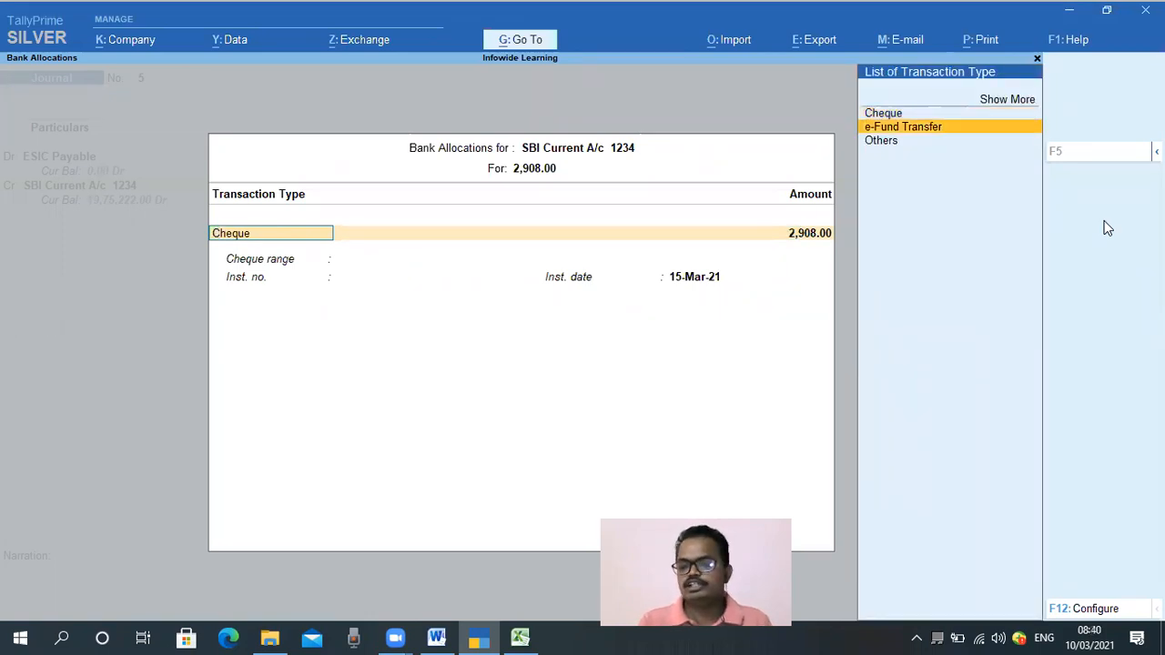
key(Down)
key(Up)
key(Up)
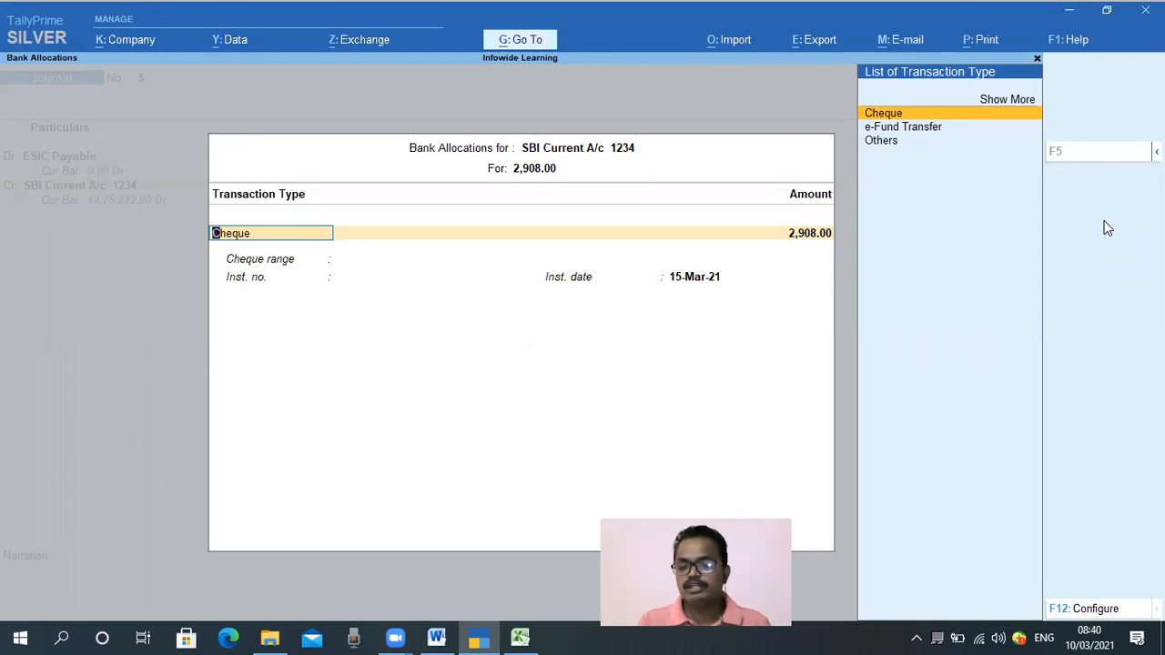
key(Down)
key(Down)
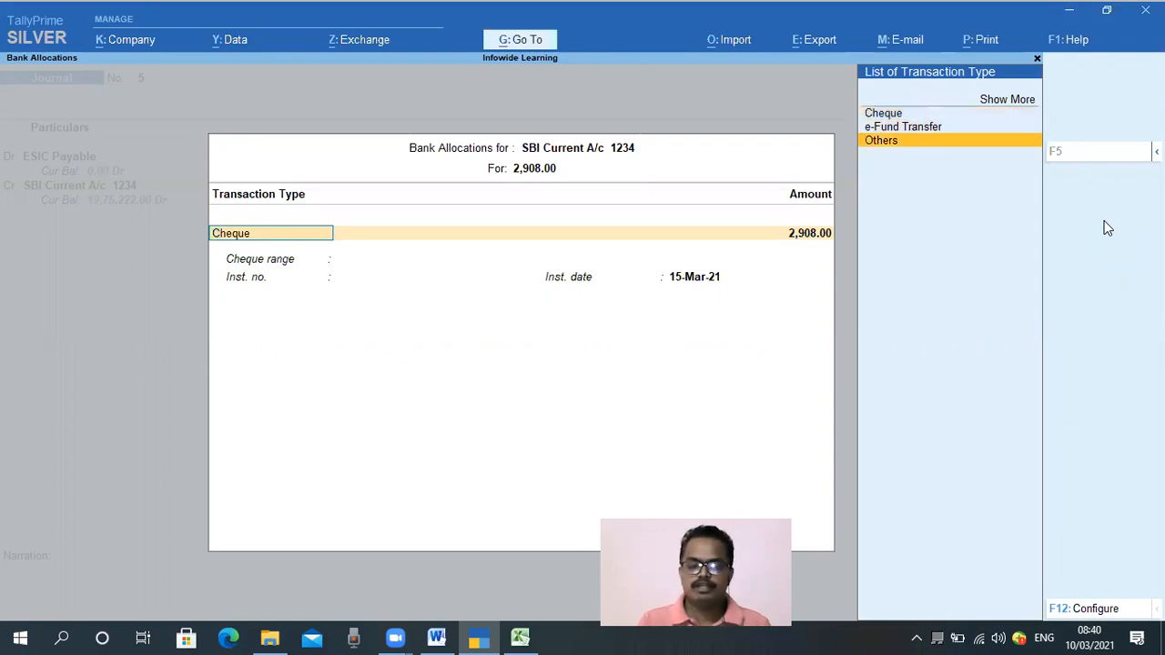
key(Return)
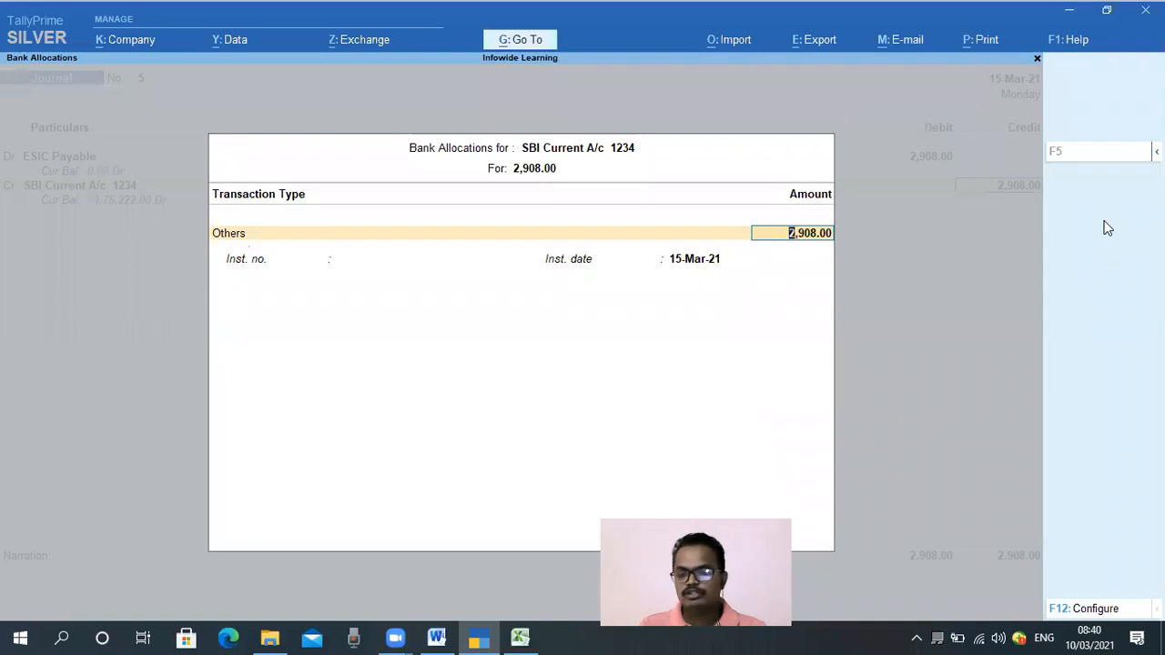
key(Return)
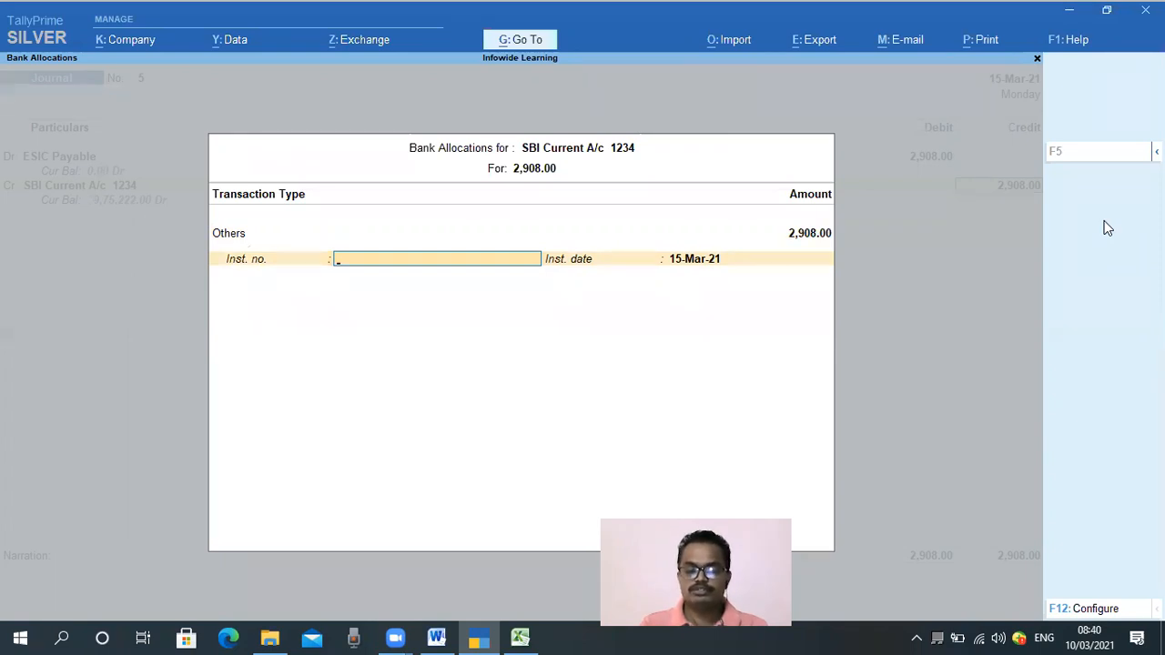
key(Return)
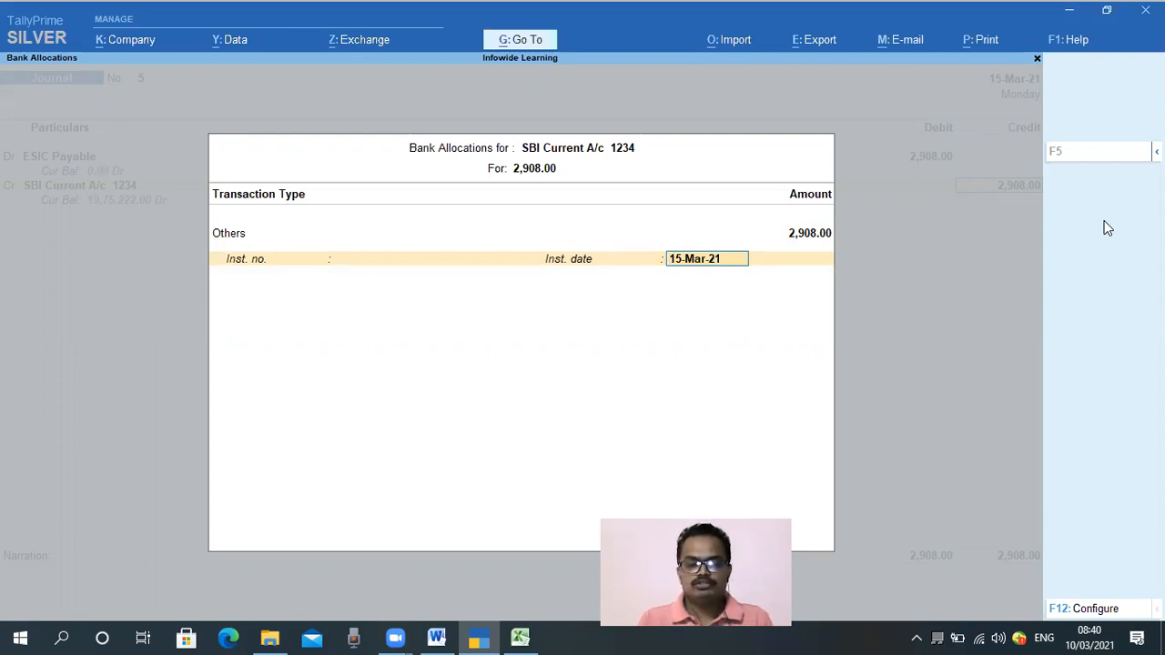
key(Return)
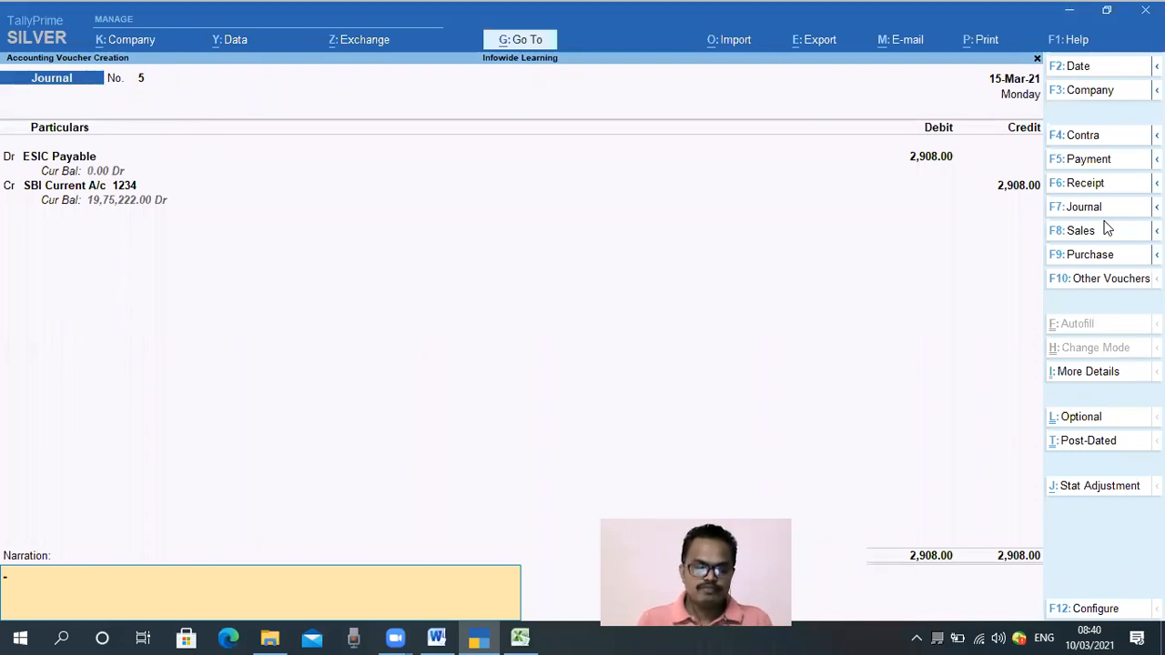
Enter the narration "BeingESIC amount paid for the month of Feb 21"
text(Being)
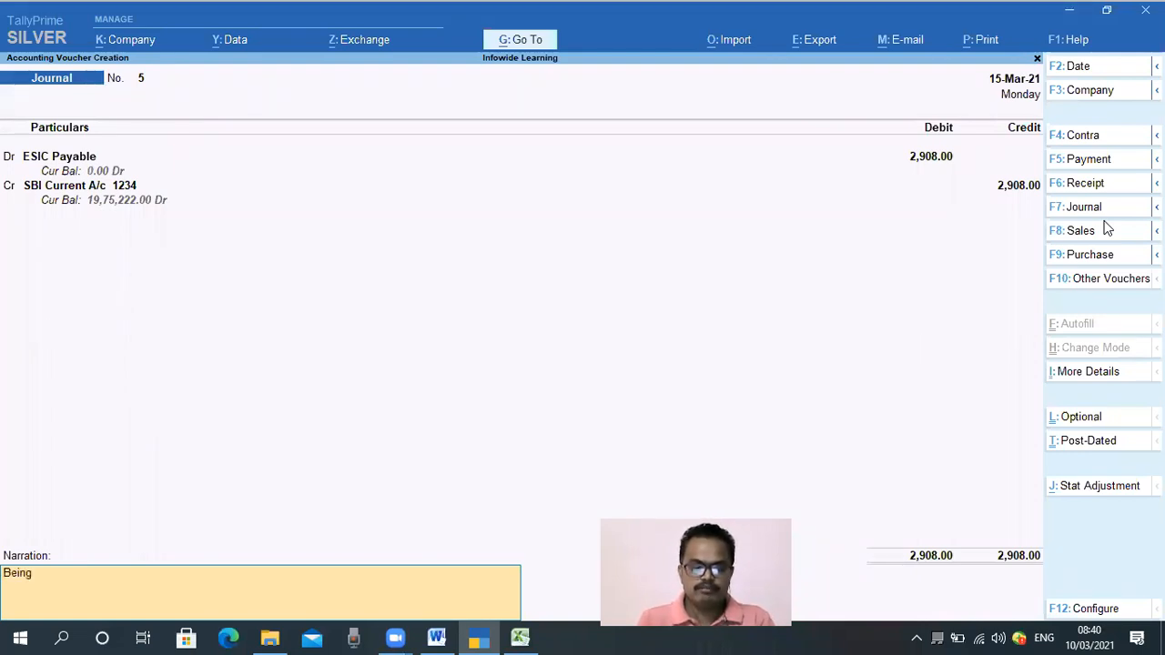
text(ESIC)
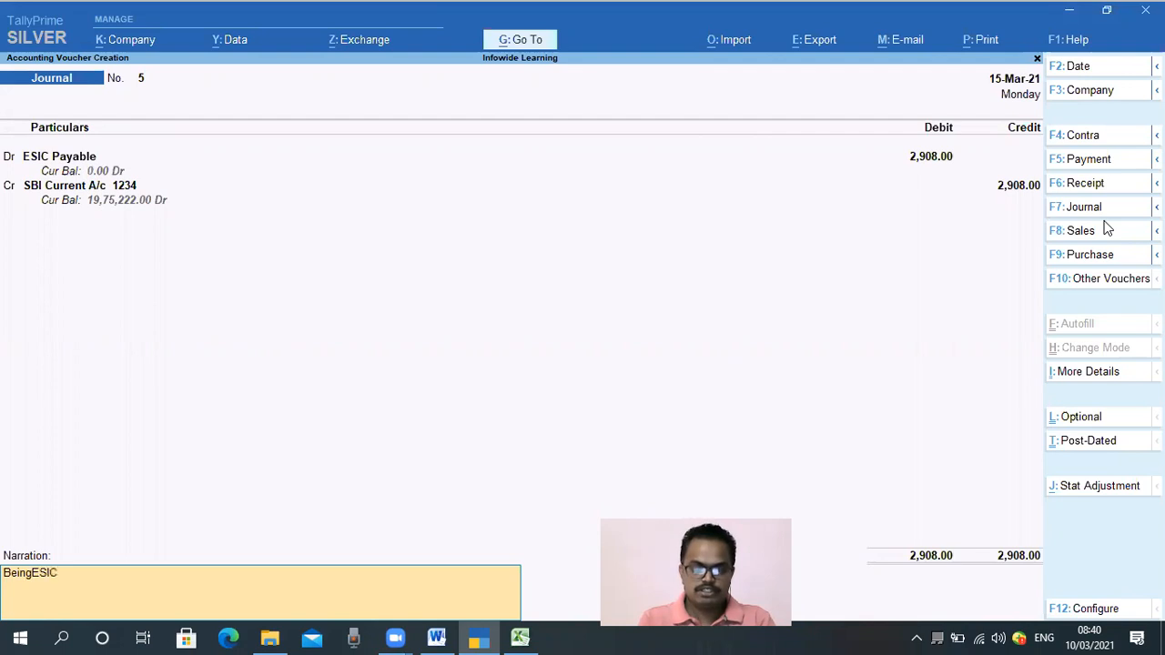
text( amo)
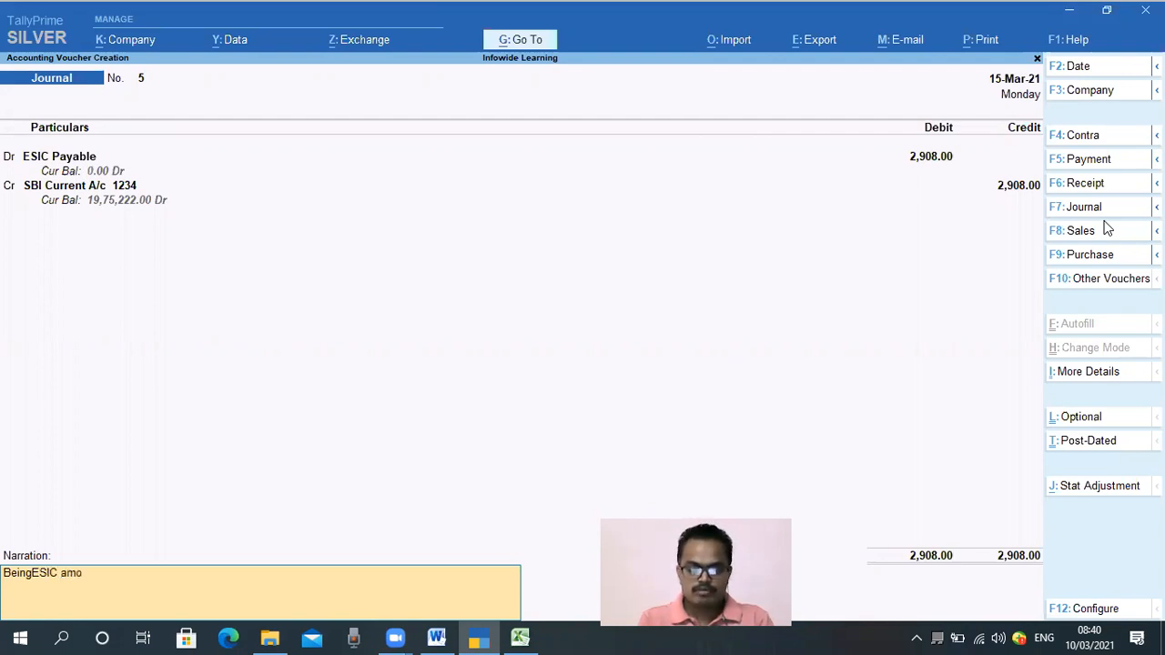
text(unt paid for the month of)
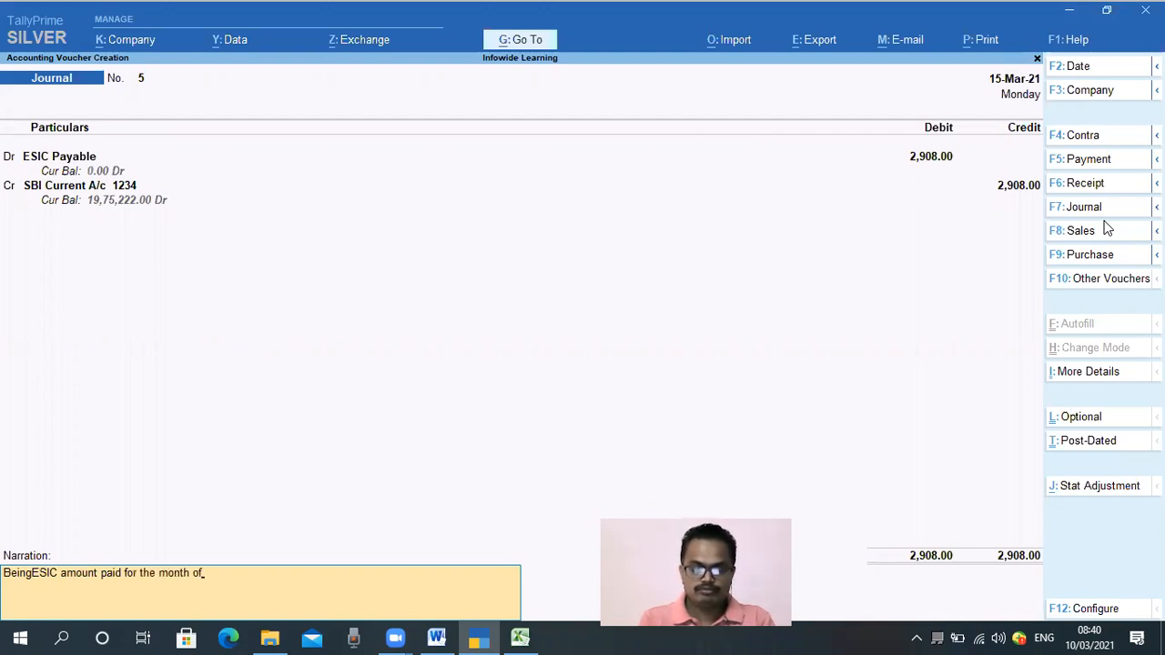
text( Feb)
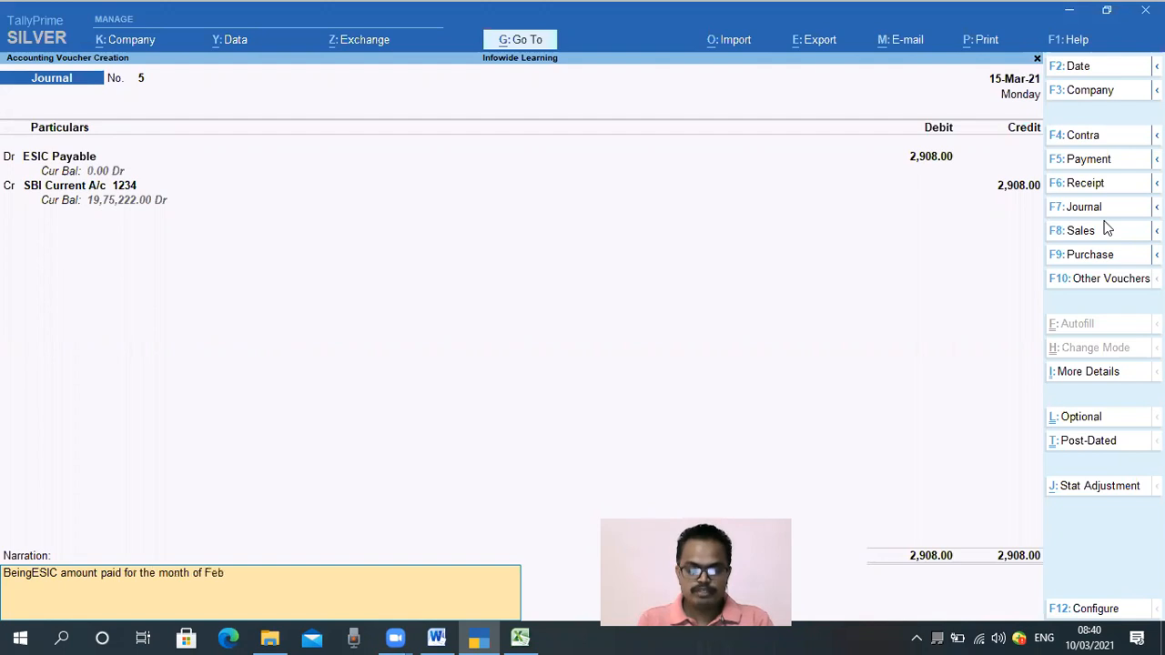
text( 21)
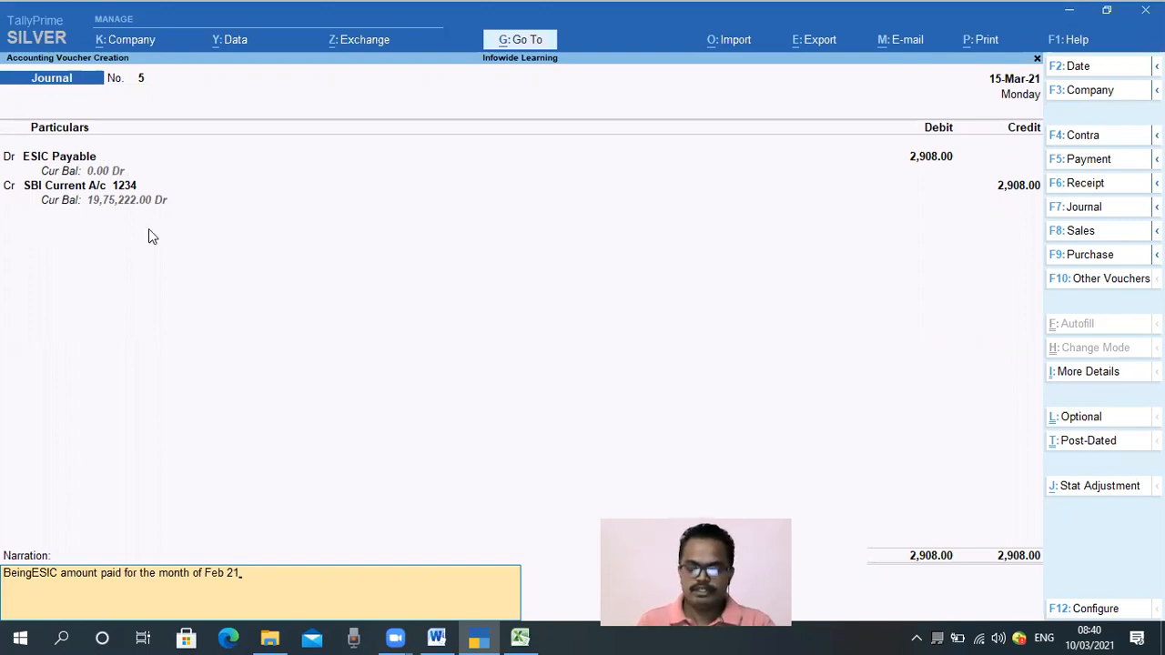
Change the voucher type to Bank Payment Voucher and re-accept the ESIC Payable, SBI and bank allocation entries
key(F5)
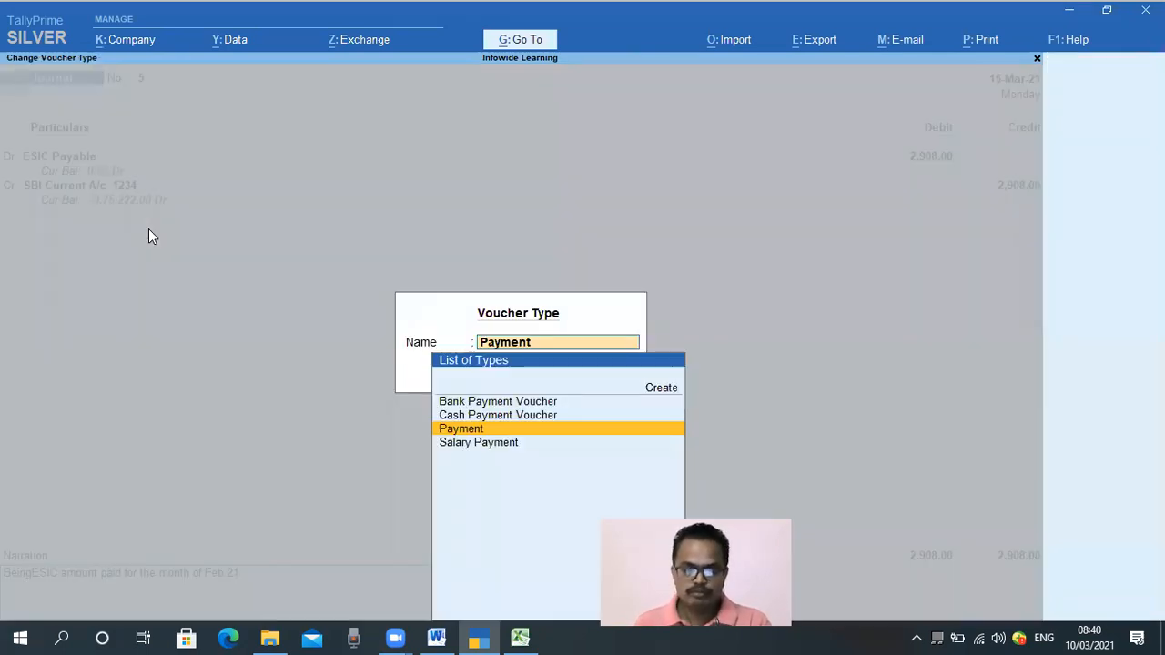
key(Up)
key(Up)
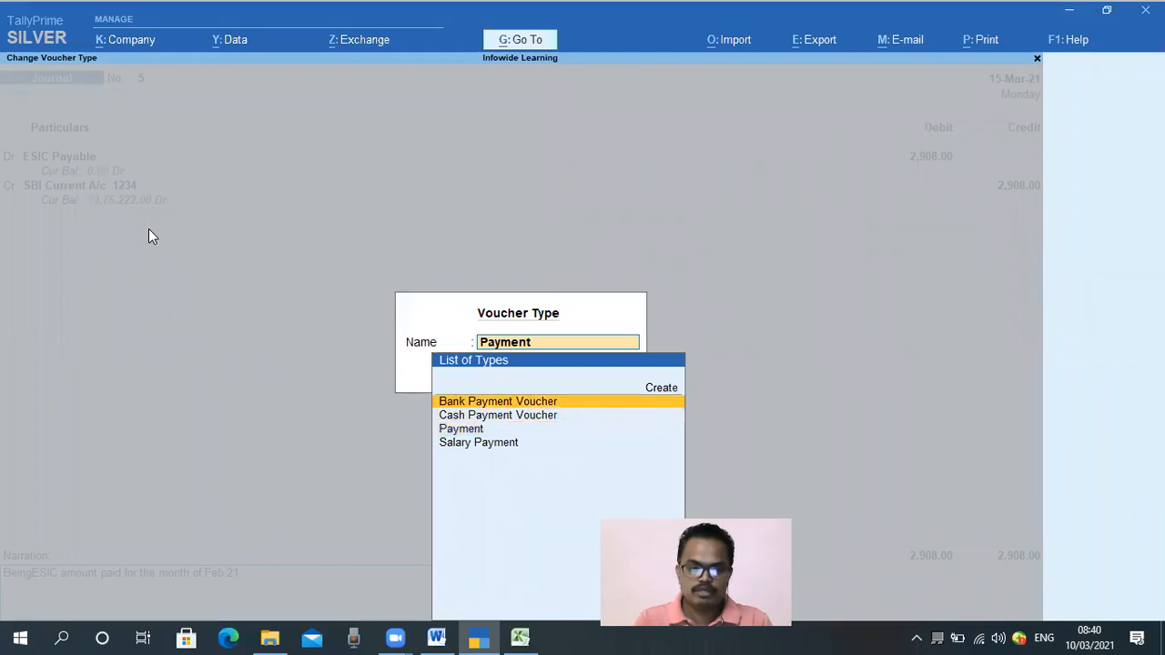
key(Return)
key(Return)
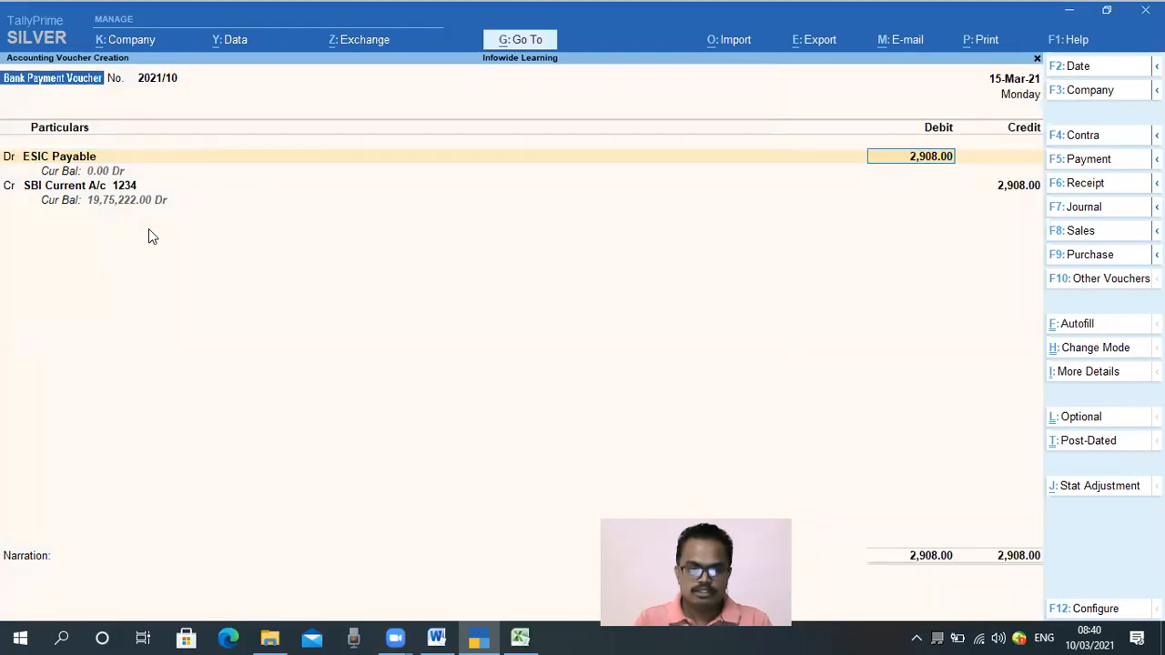
key(Return)
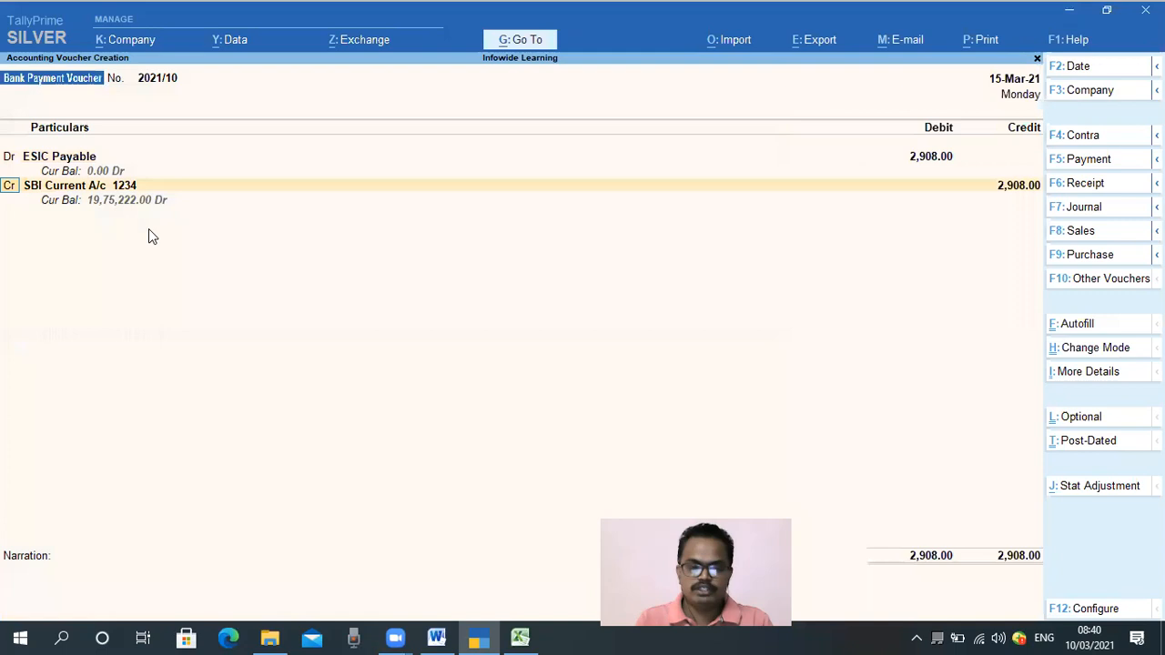
key(Return)
key(Return)
key(Return)
key(Return)
key(Return)
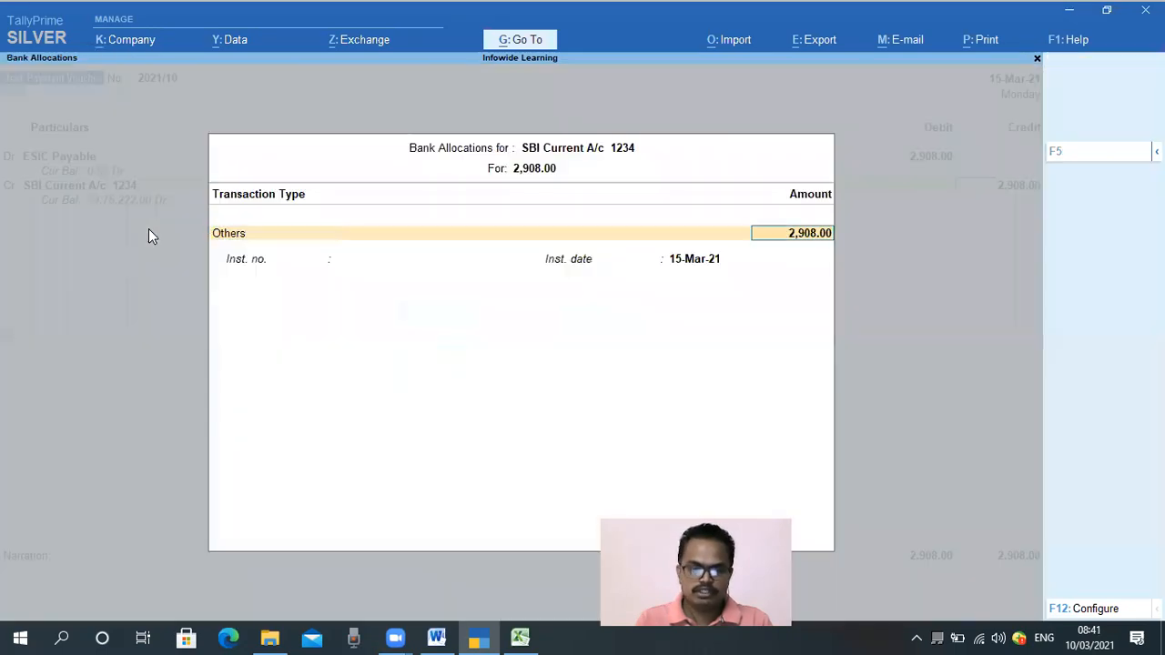
key(Return)
key(Return)
Enter the narration "Being ESIC amount paid for the month of Feb 2021" and save the bank payment voucher
text(B)
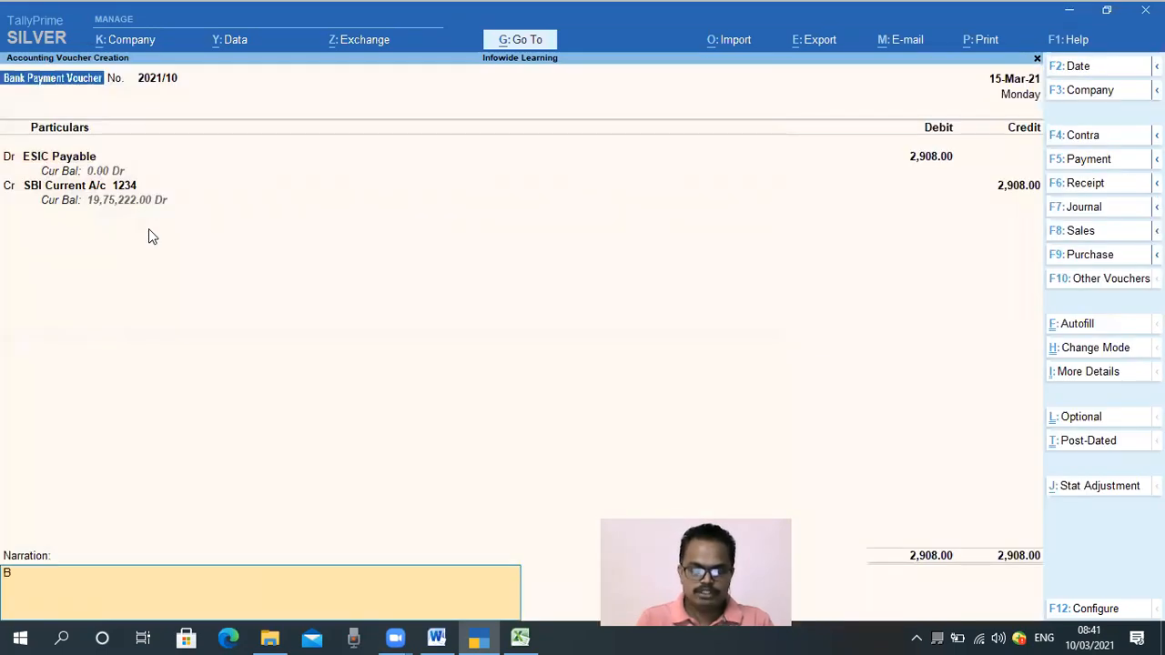
text(eing)
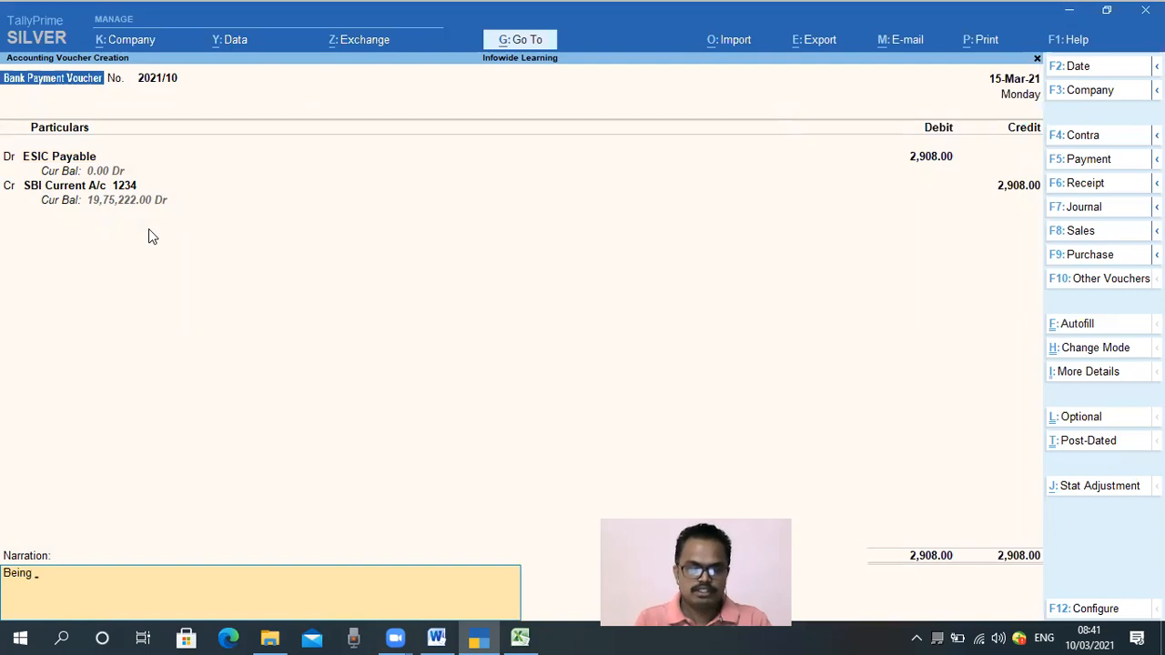
text( ES)
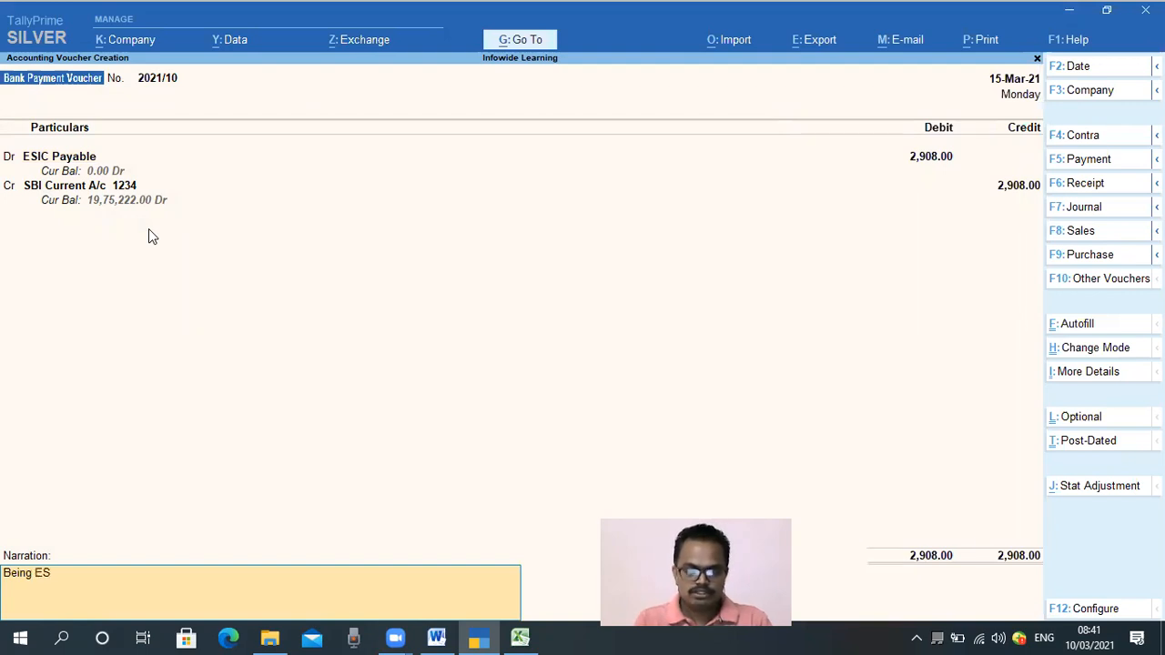
text(IC)
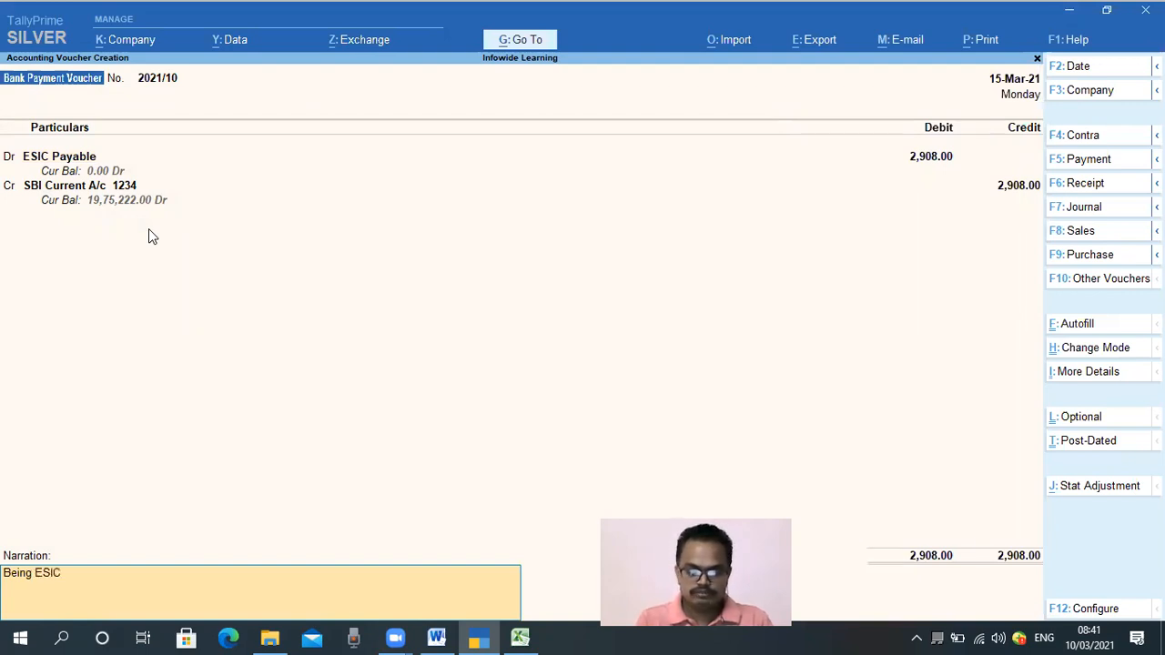
text( amount pai)
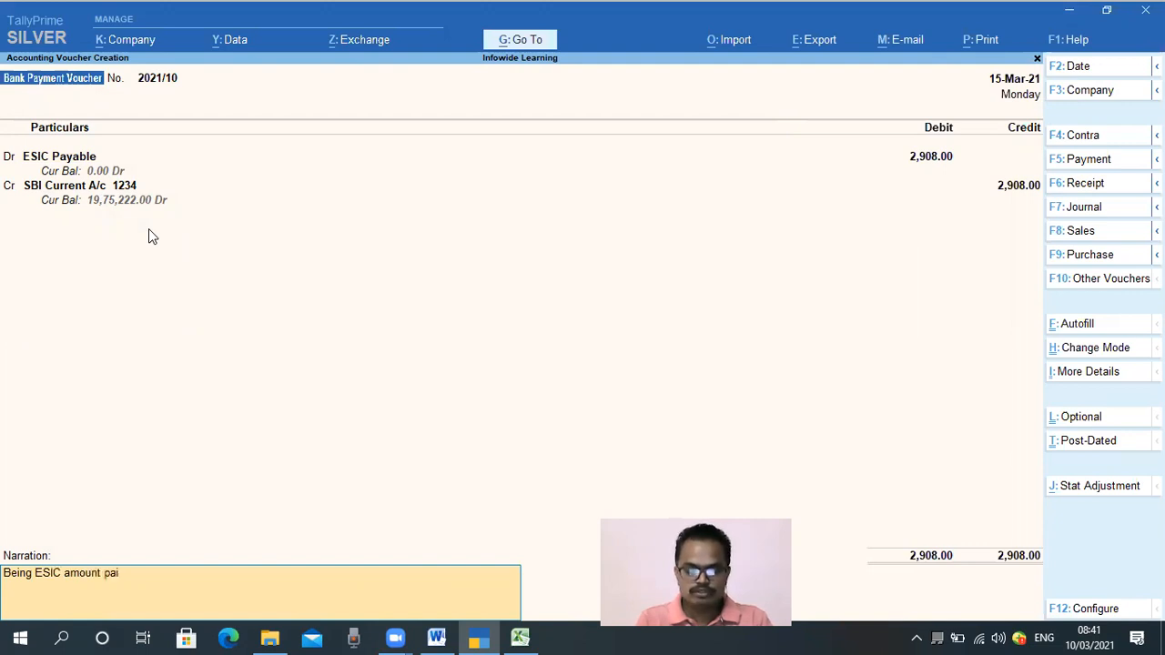
text(d for the month of Feb 2021)
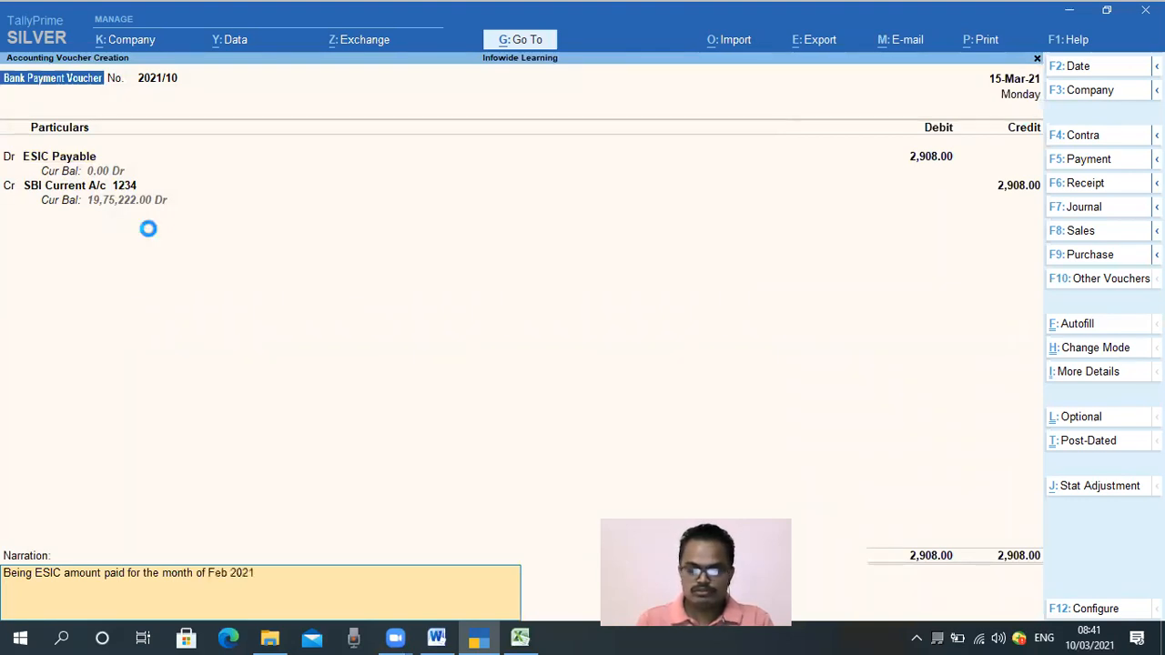
key(Return)
key(Return)
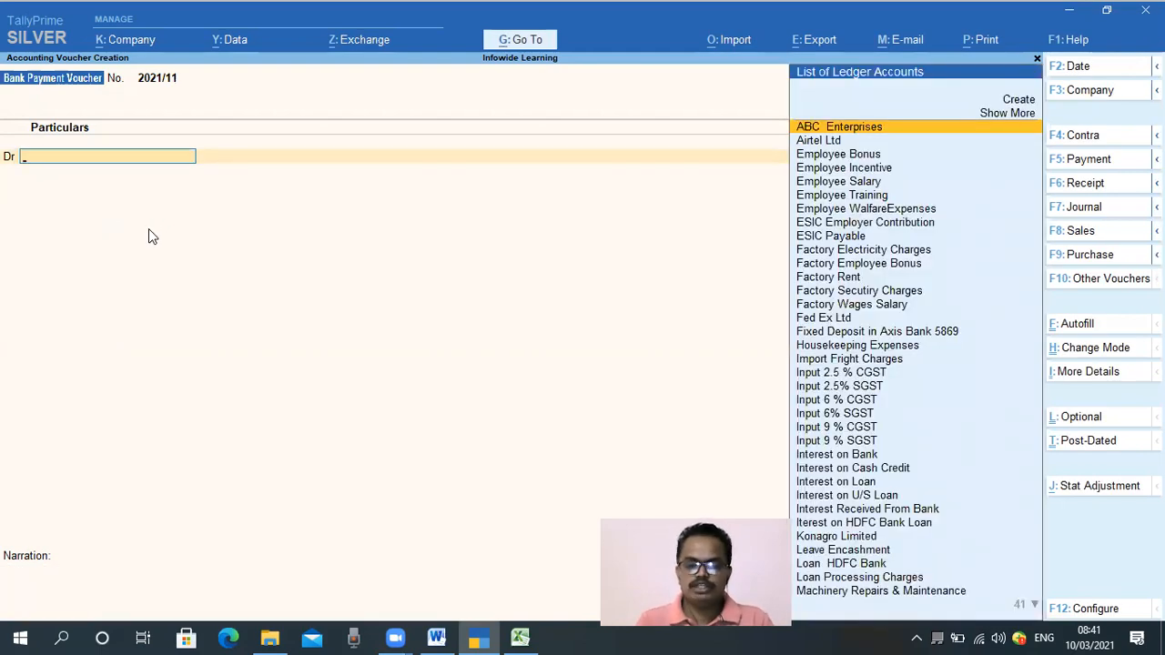
Leave voucher entry and open the ledger vouchers report for SBI Current A/c 1234 to check the ESIC payment
key(Escape)
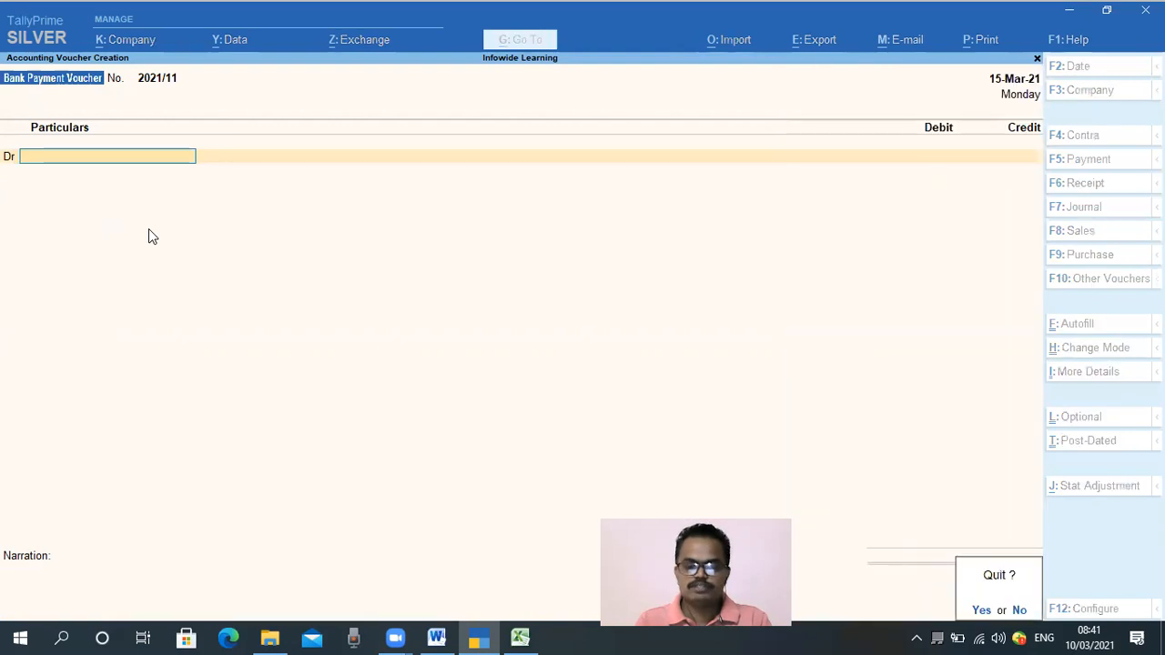
key(Escape)
key(Escape)
key(n)
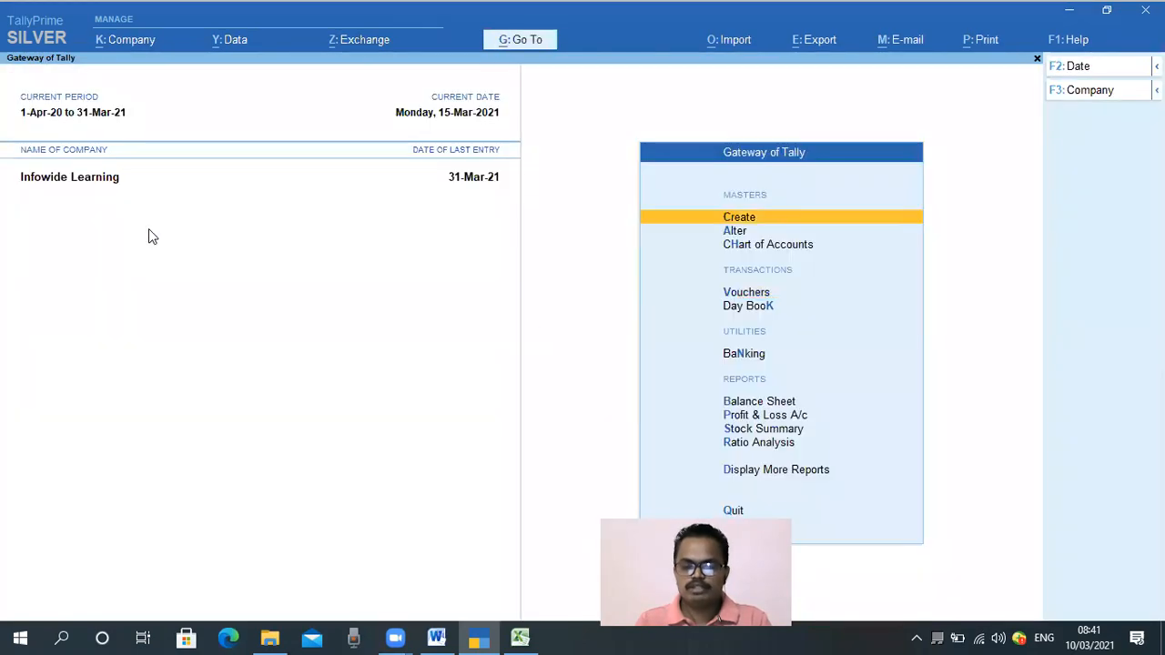
key(Escape)
key(n)
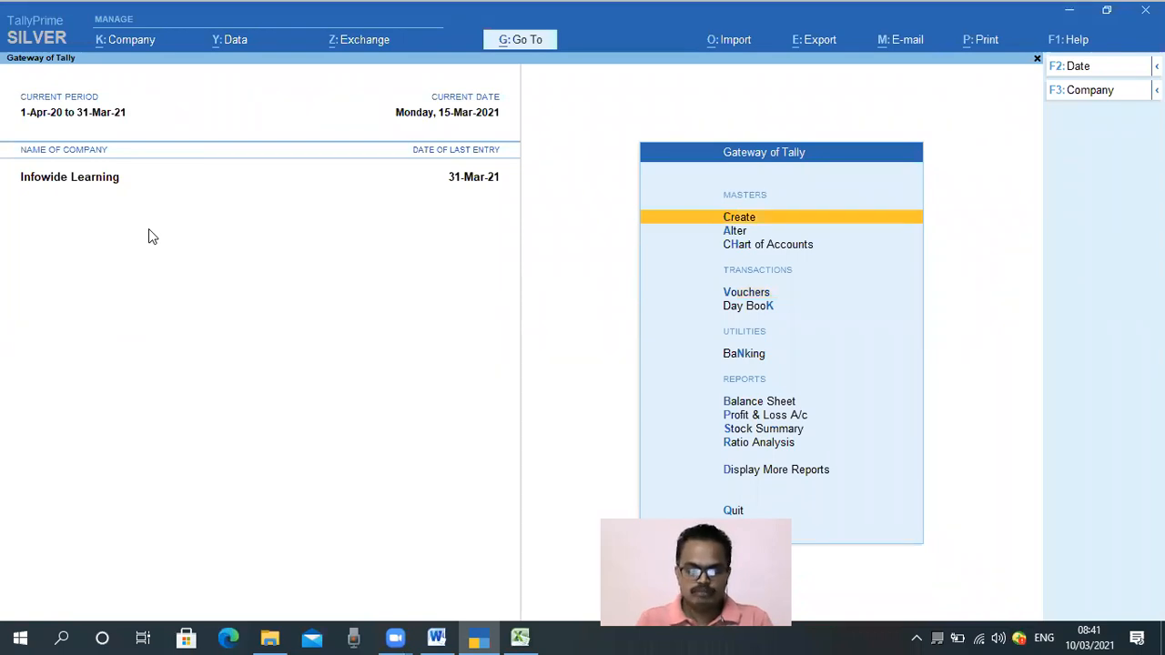
text(dalsbi)
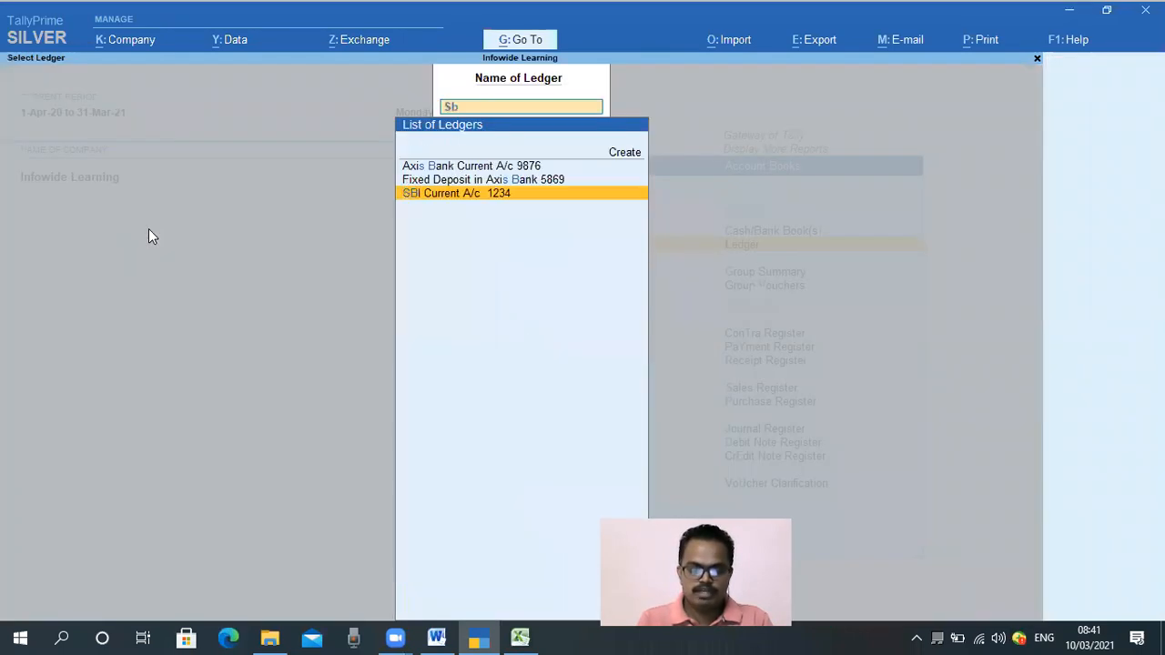
key(Return)
key(Down)
key(Down)
key(Down)
key(Down)
key(Down)
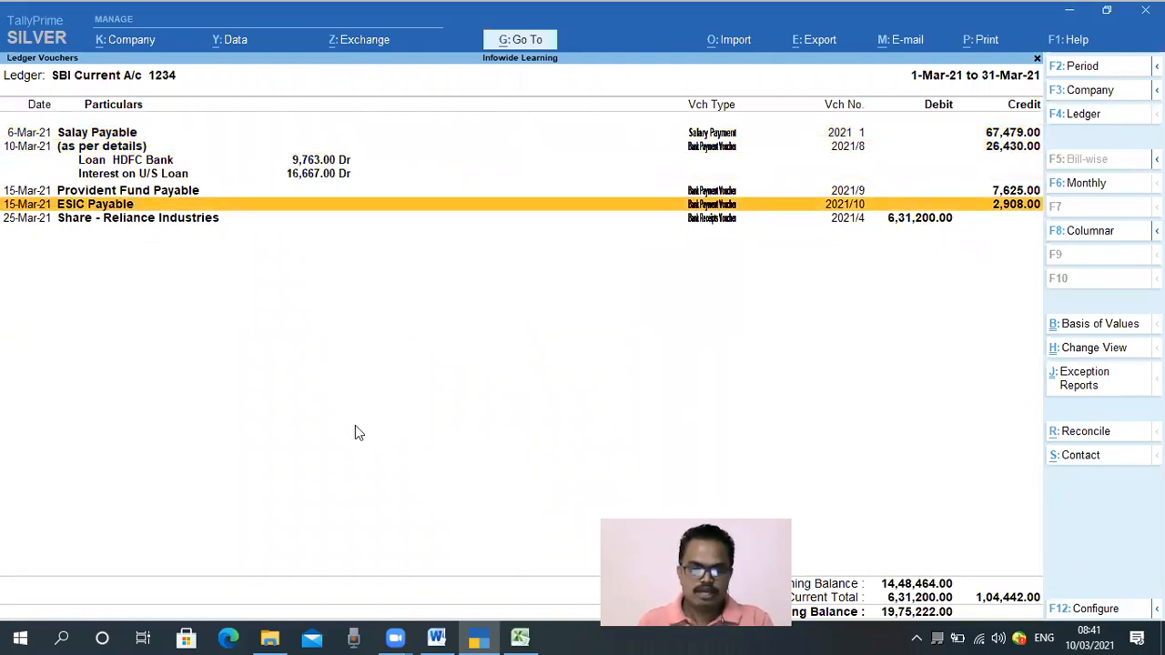
mouse_move(2, 193)
mouse_down()
mouse_move(51, 213)
mouse_move(909, 234)
mouse_move(1051, 217)
mouse_move(1039, 217)
mouse_up()
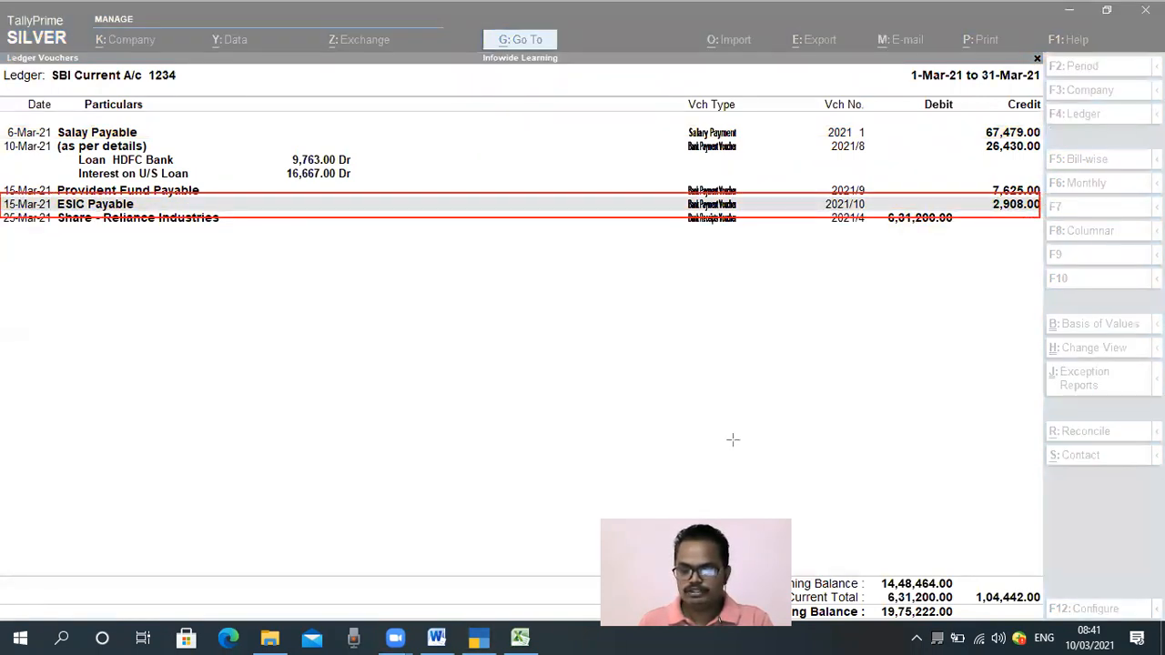
Switch the ledger vouchers report from SBI Current A/c 1234 to the ESIC Payable ledger
key(Escape)
click(321, 426)
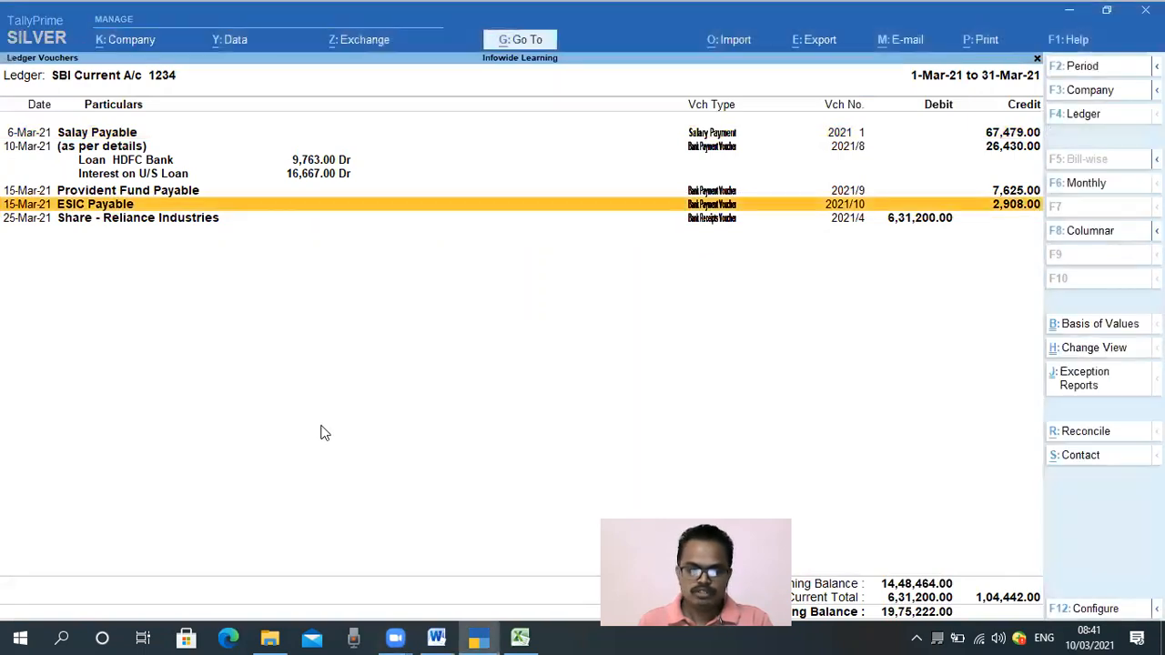
key(Escape)
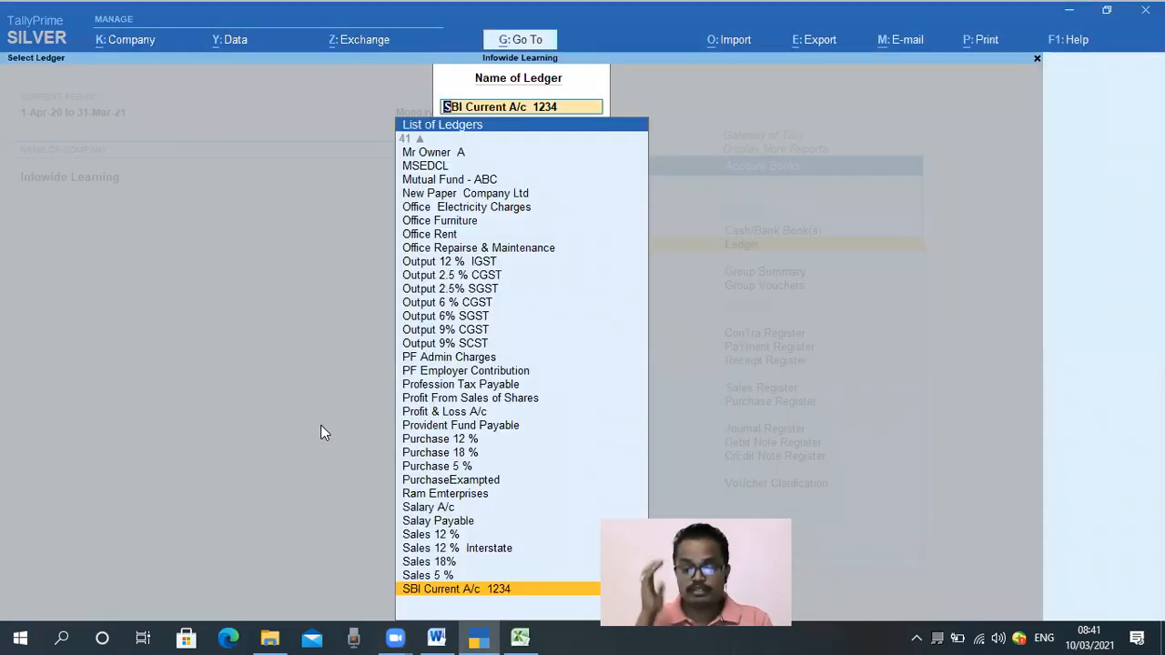
text(Esi)
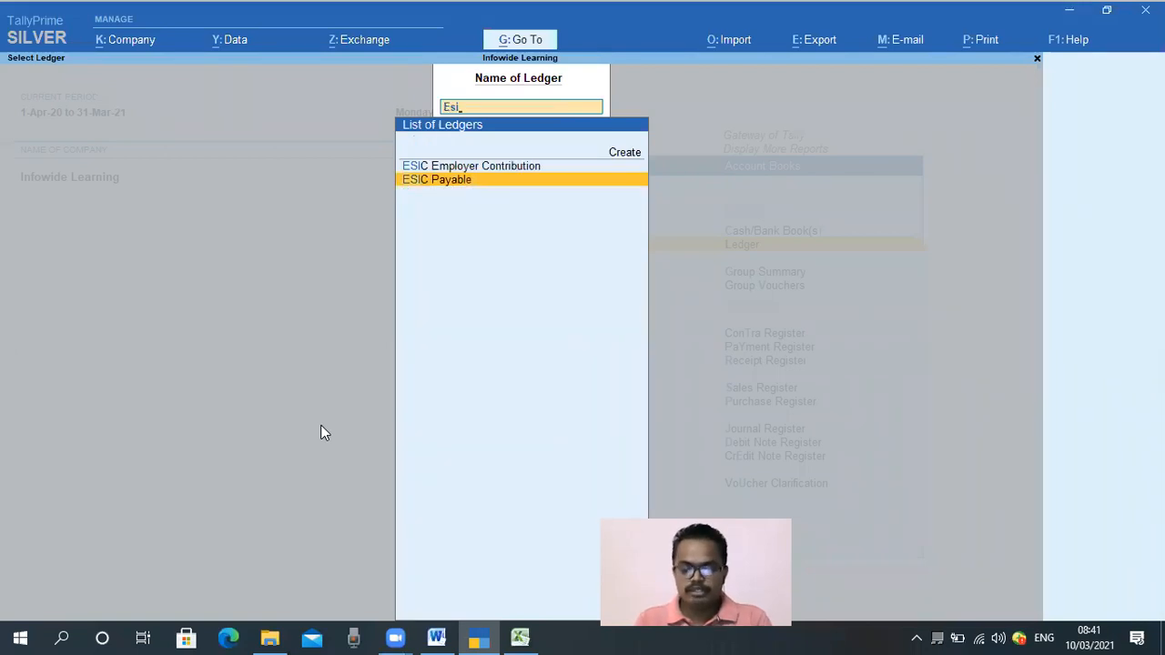
key(Return)
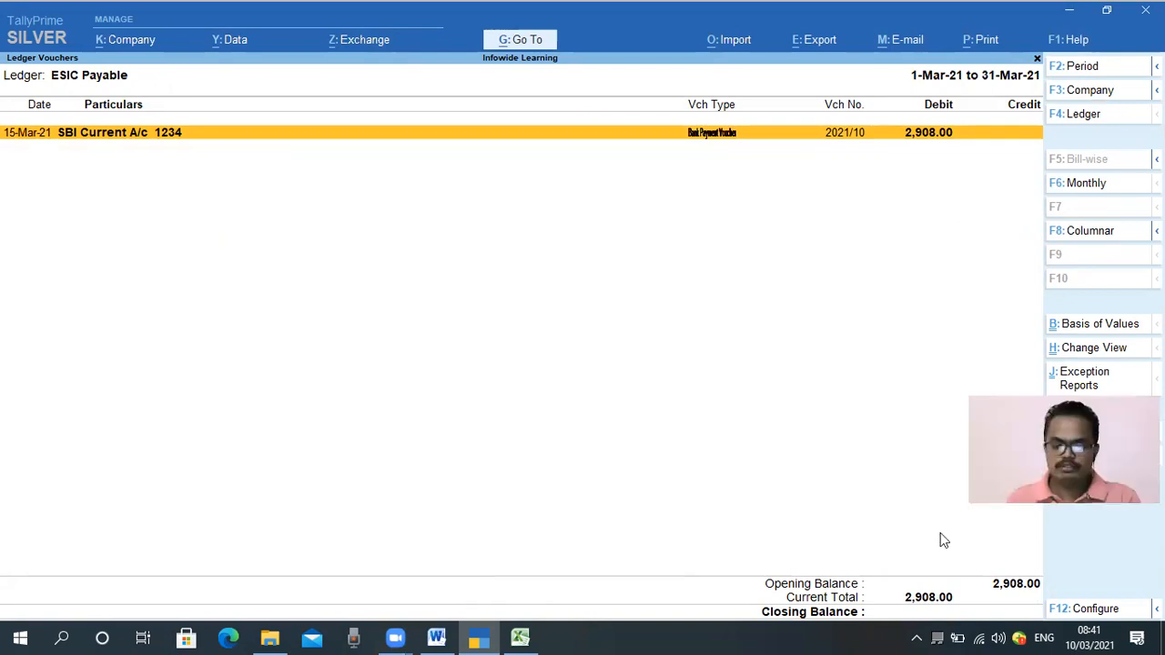
Review the ESIC Payable payment entry against SBI and its opening, current and closing balances
mouse_move(3, 117)
mouse_down()
mouse_move(146, 166)
mouse_move(277, 169)
mouse_up()
mouse_move(405, 171)
mouse_down()
mouse_move(920, 173)
mouse_move(1041, 146)
mouse_up()
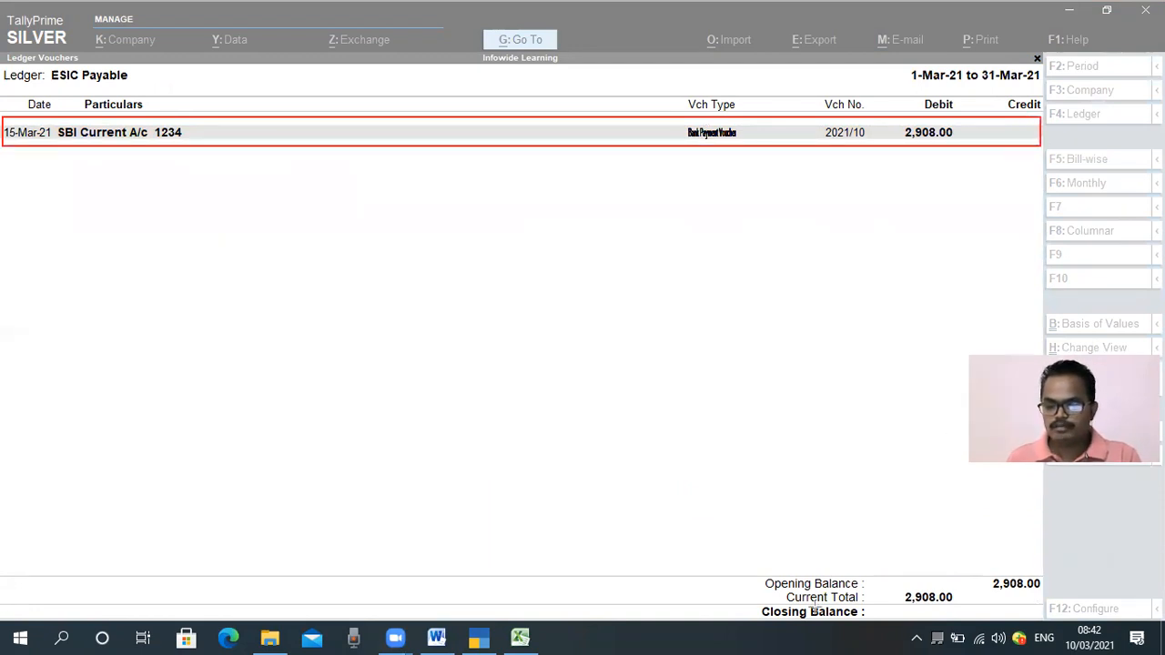
mouse_move(885, 572)
mouse_down()
mouse_move(897, 595)
mouse_move(956, 611)
mouse_move(1038, 606)
mouse_up()
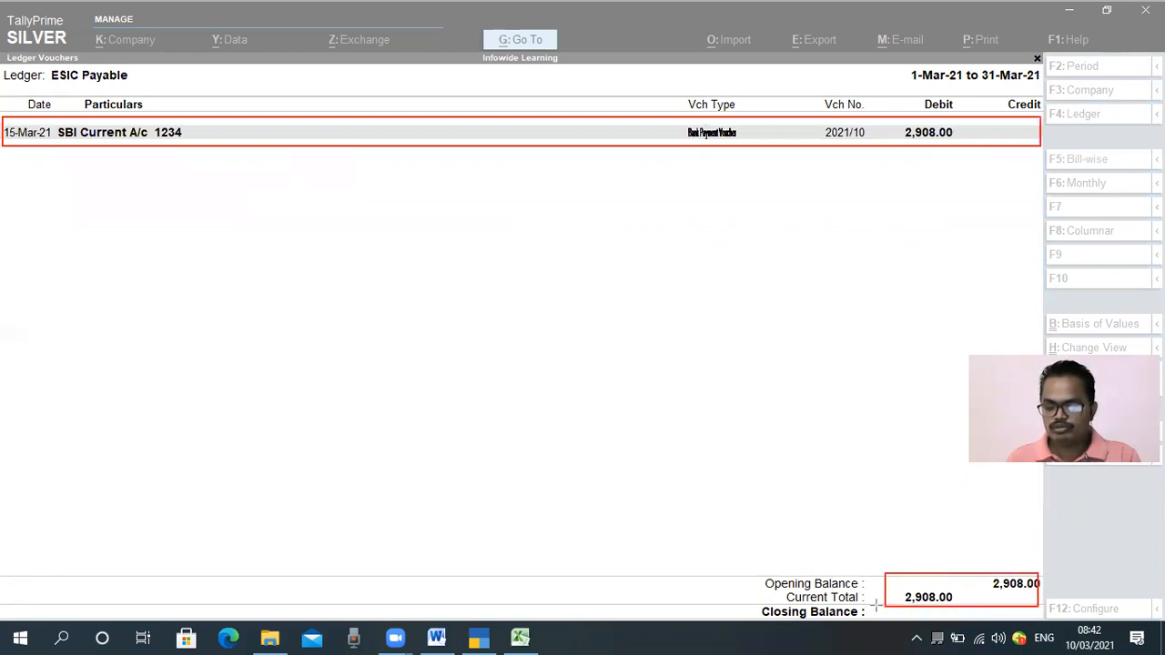
drag(876, 604, 1039, 619)
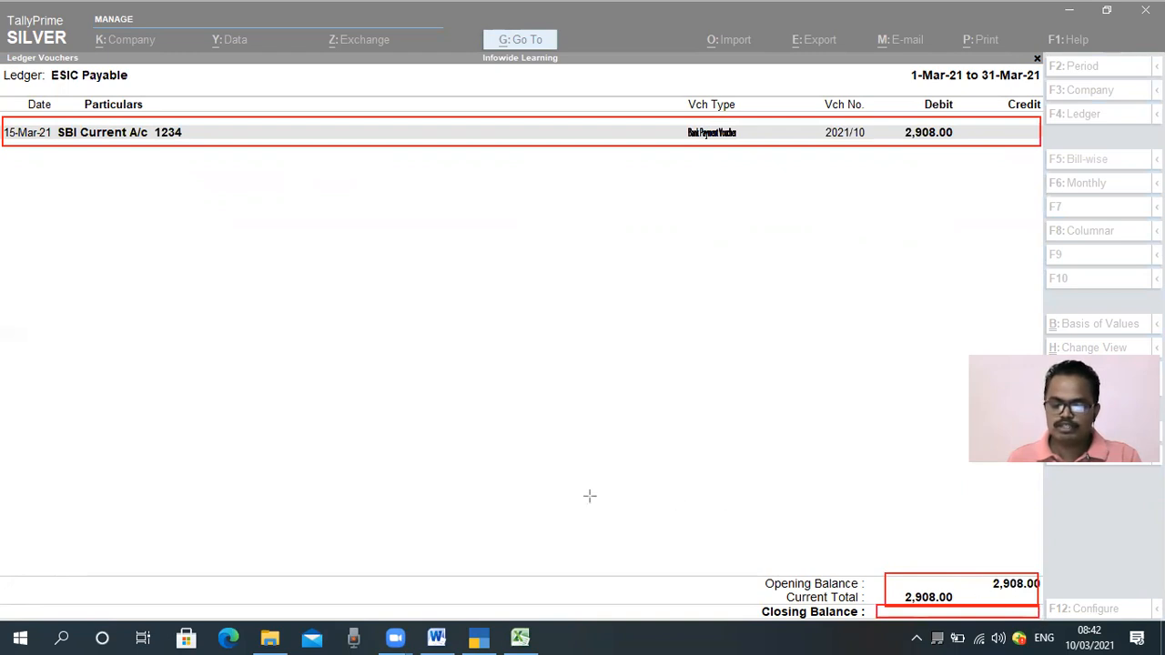
key(e)
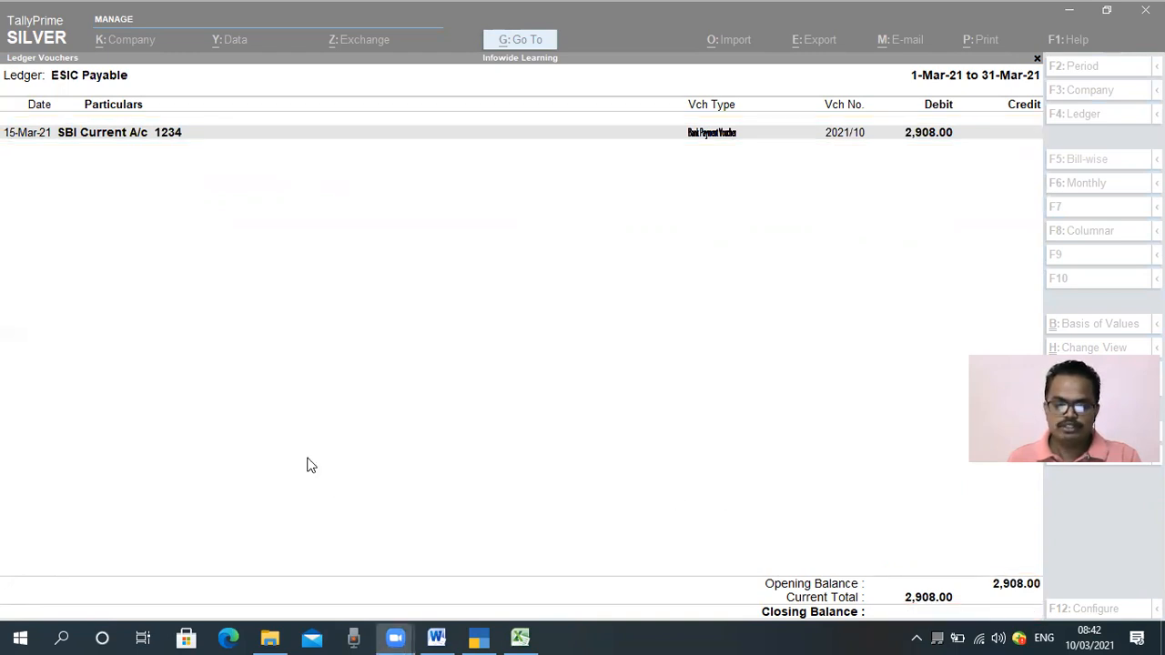
key(Escape)
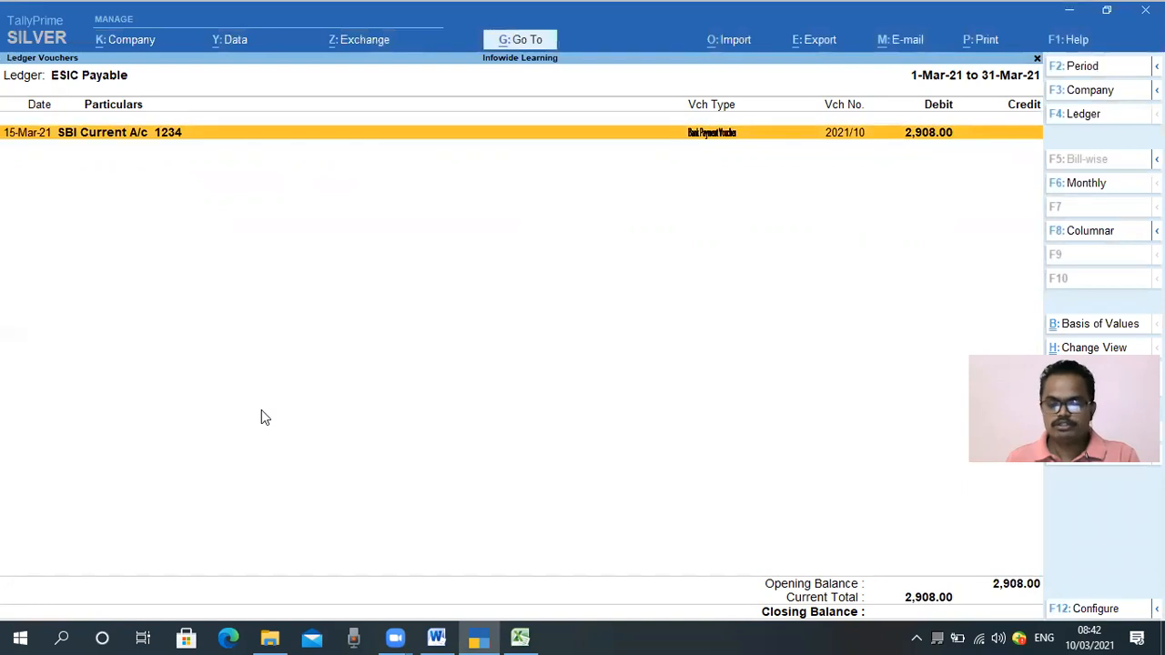
Open the ESIC Payable monthly summary and drill into February's vouchers to check the contributions
key(Escape)
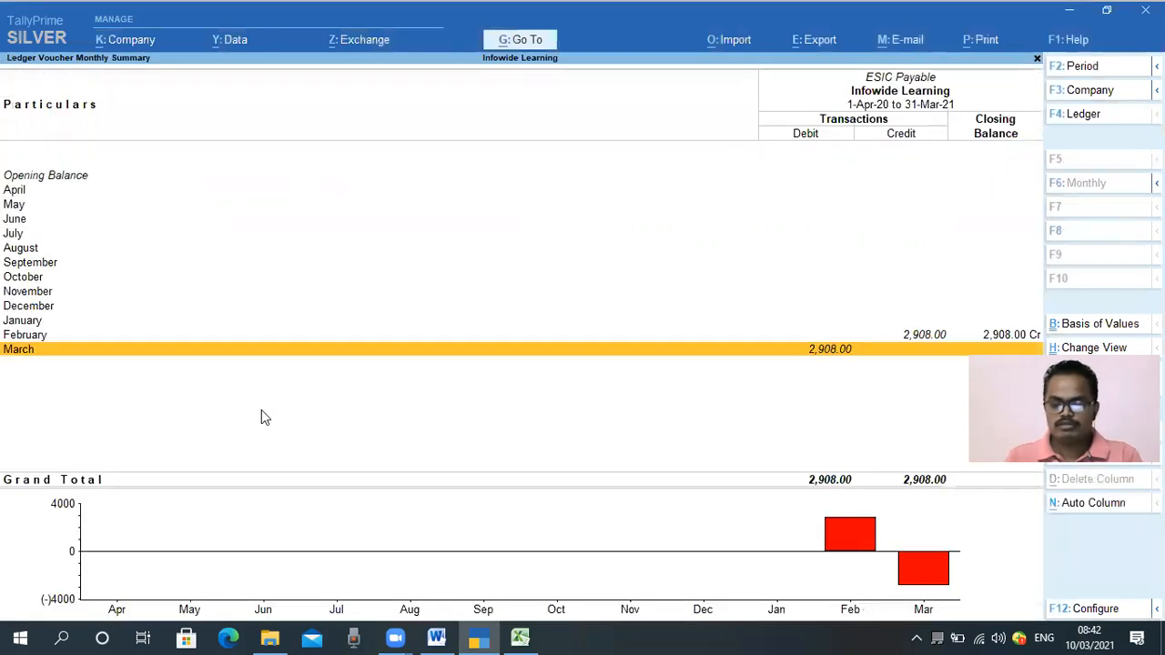
key(Up)
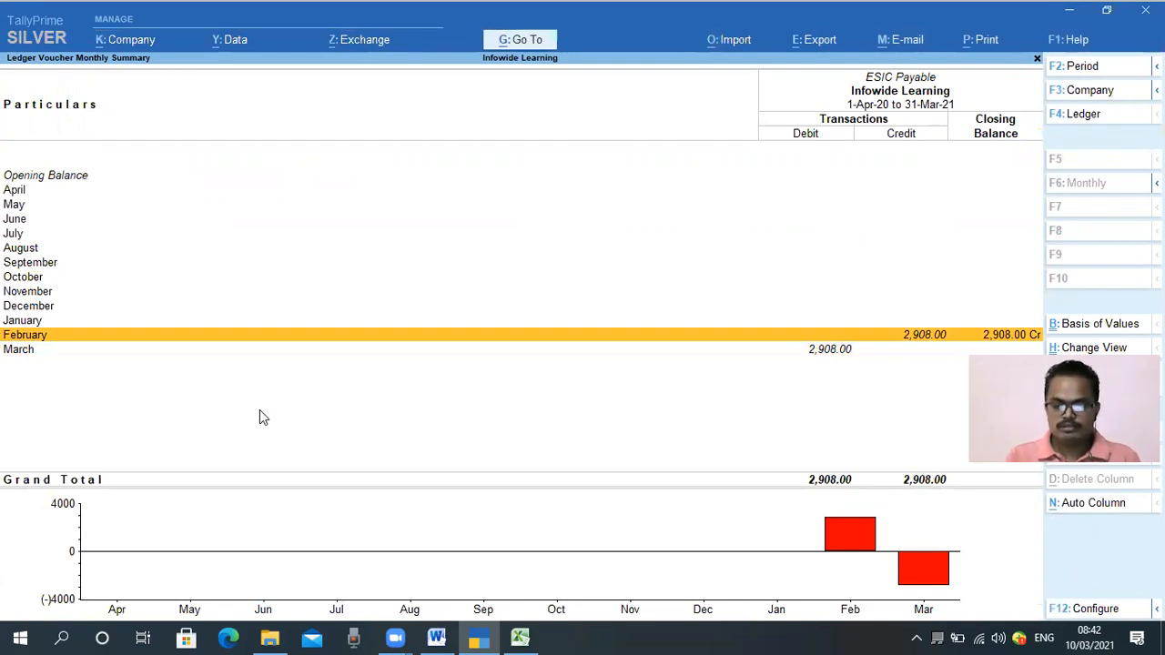
key(Return)
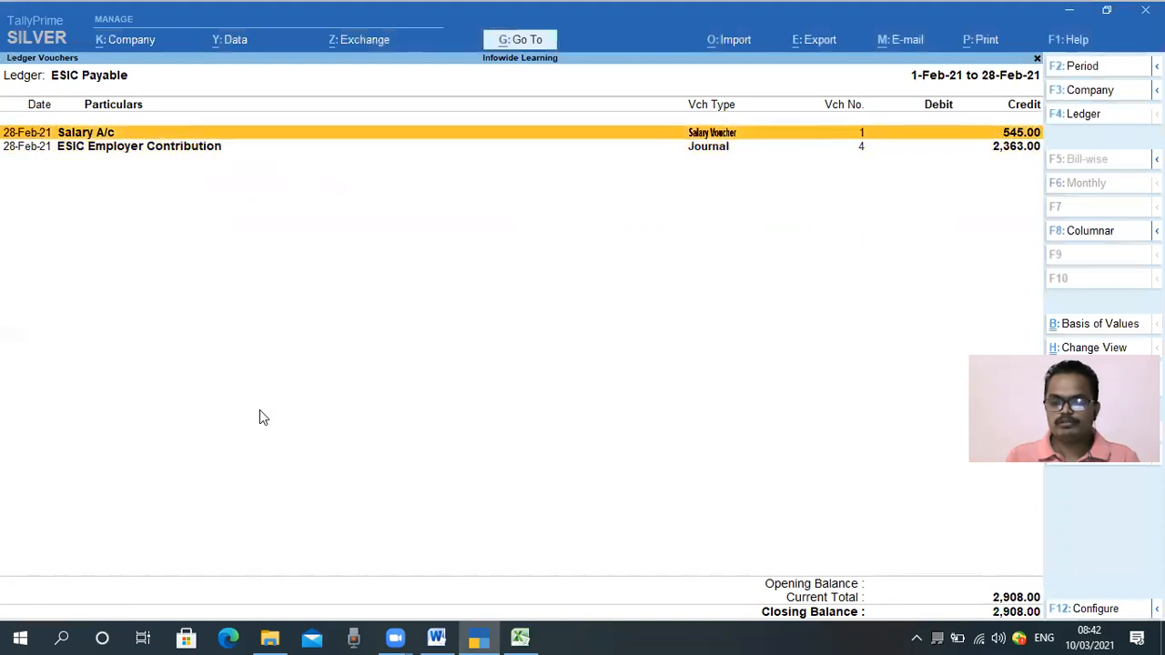
key(Down)
key(Up)
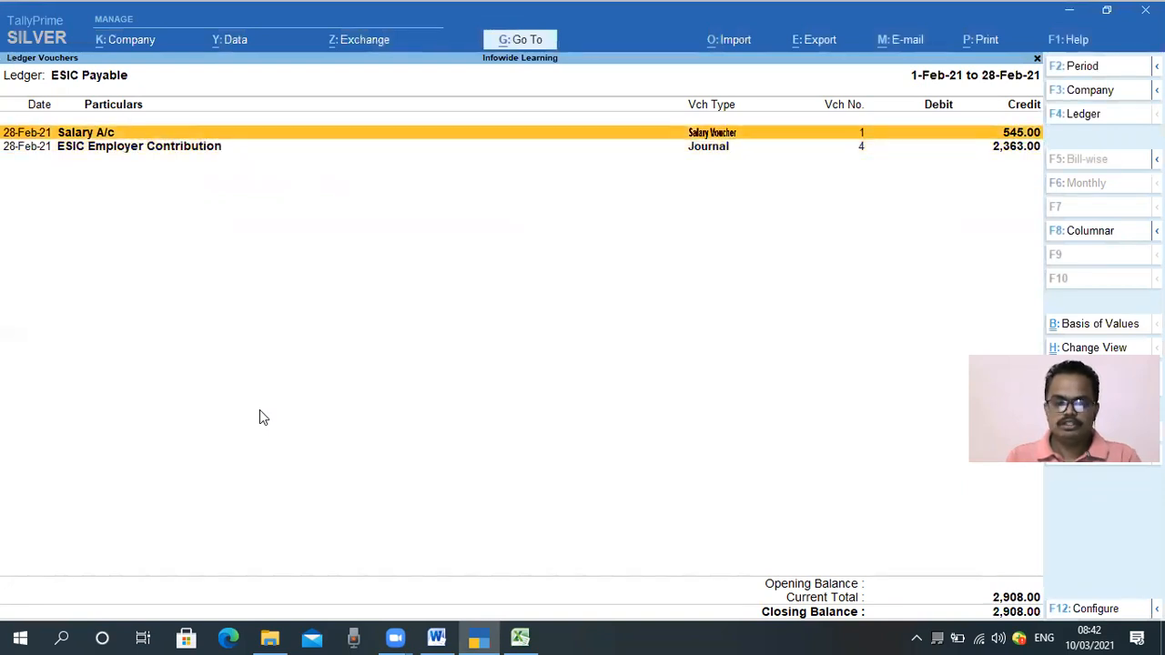
key(Down)
key(Escape)
key(Down)
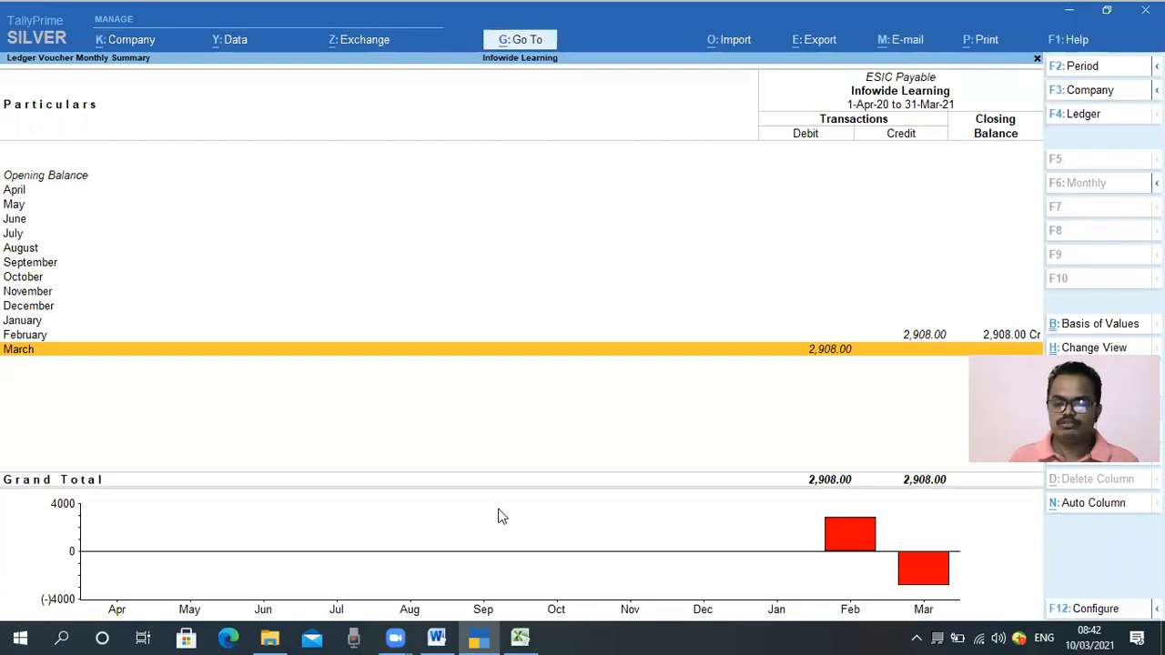
mouse_move(839, 60)
mouse_down()
mouse_move(959, 83)
mouse_move(957, 95)
mouse_up()
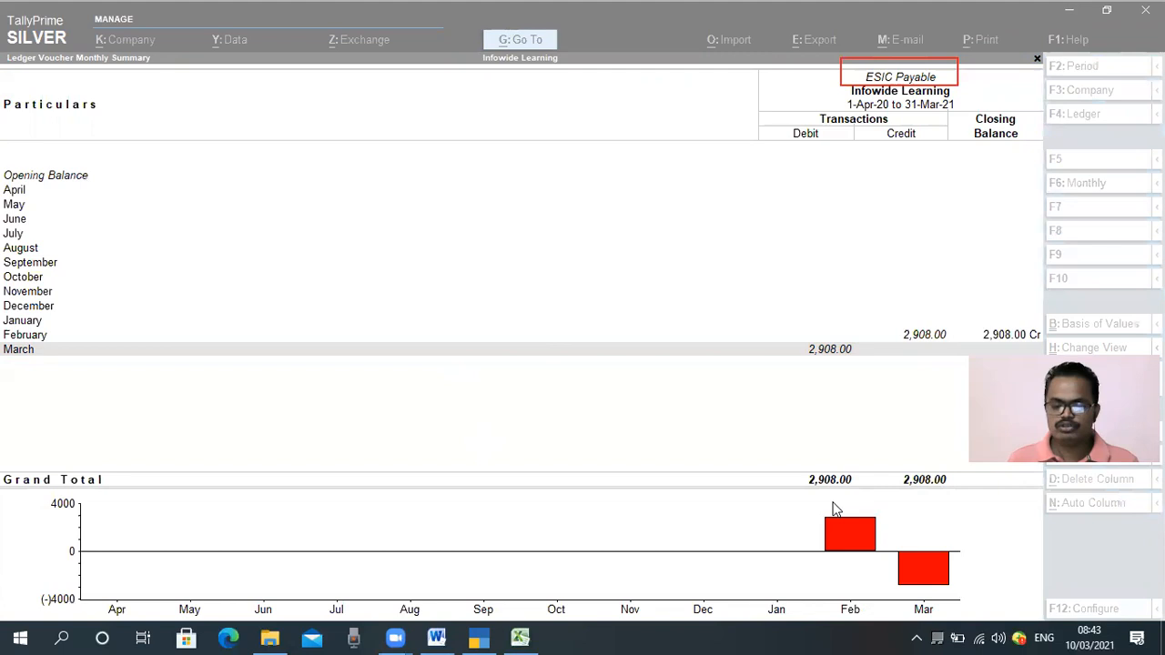
click(210, 415)
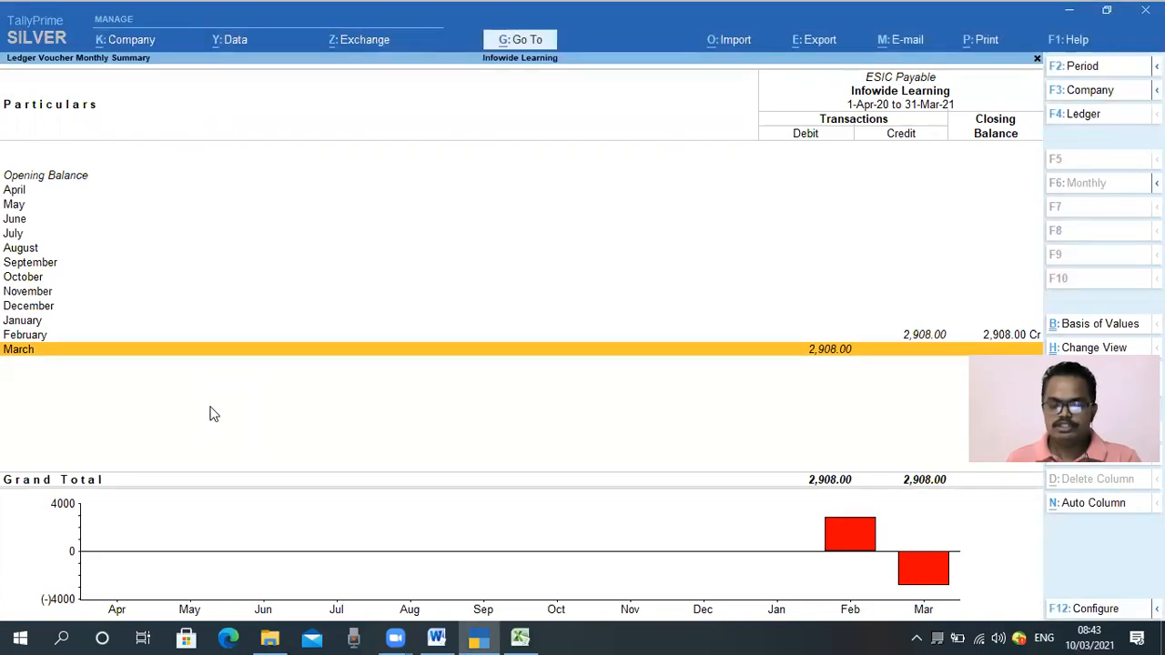